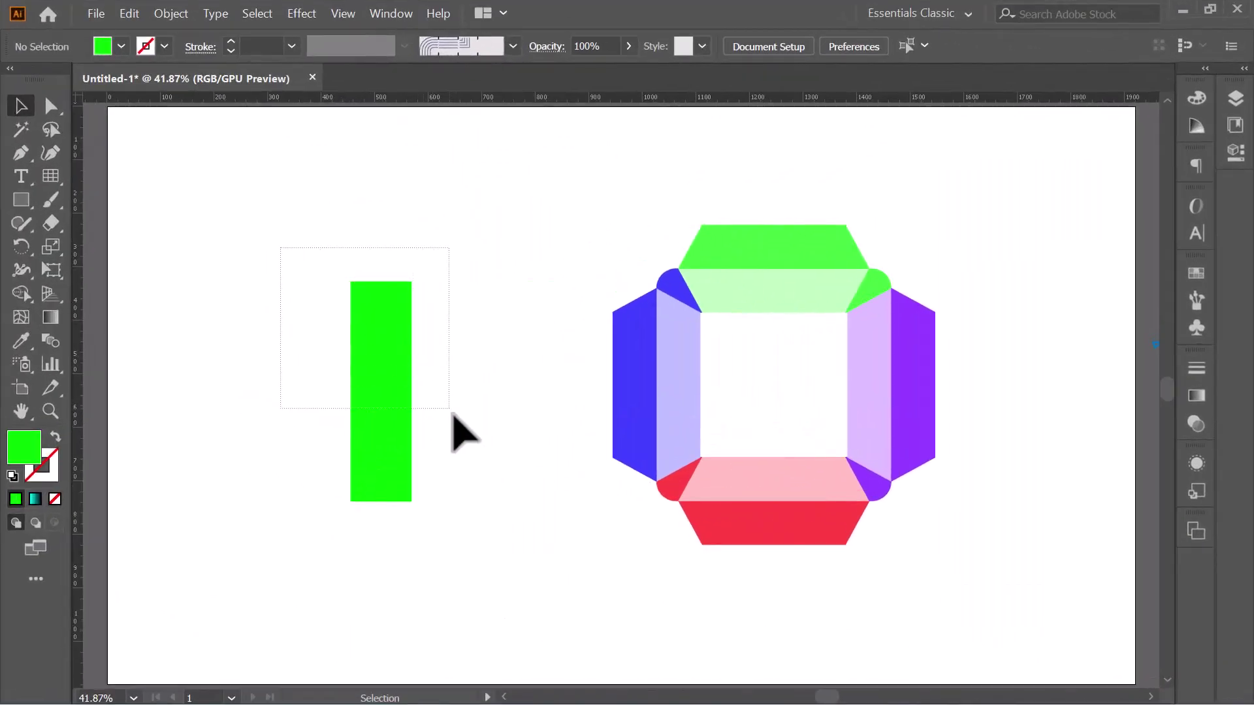
- Hide the Rectangle, Path and ribbon-frame Group layers in the Layers panel
left_click_drag(281, 247, 461, 434)
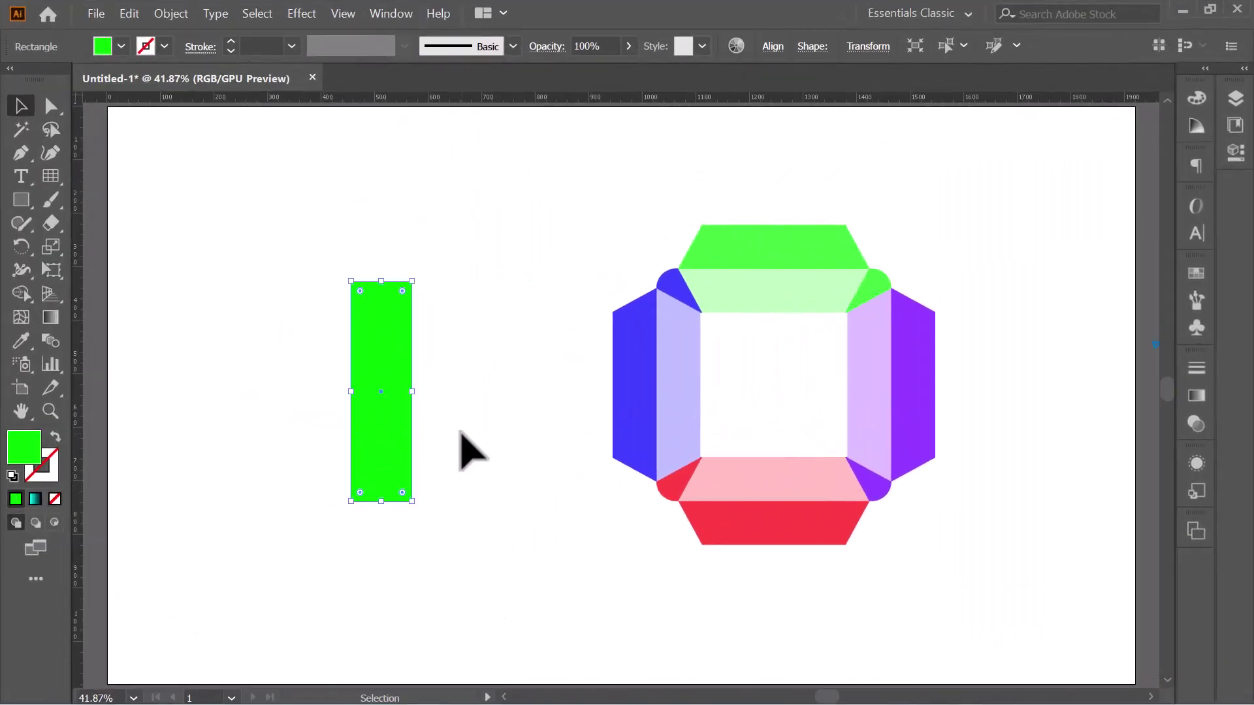
mouse_move(541, 198)
left_mouse_down()
mouse_move(947, 522)
mouse_move(956, 567)
left_mouse_up()
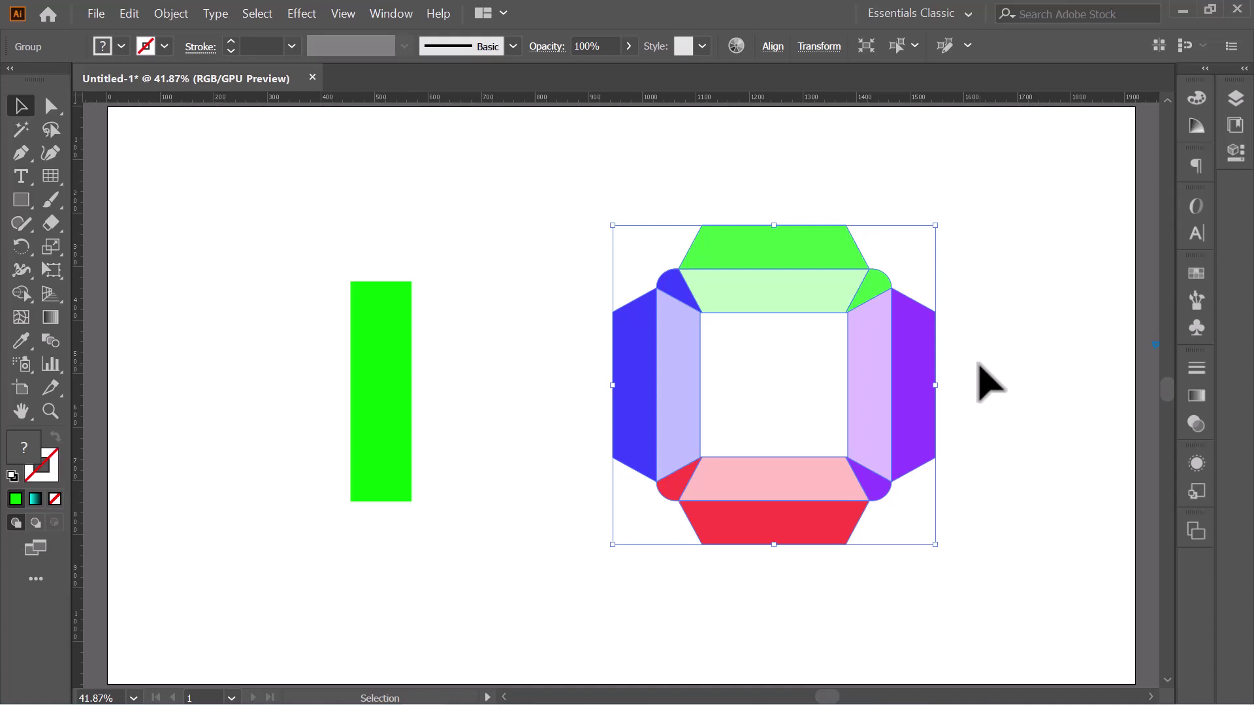
left_click(560, 210)
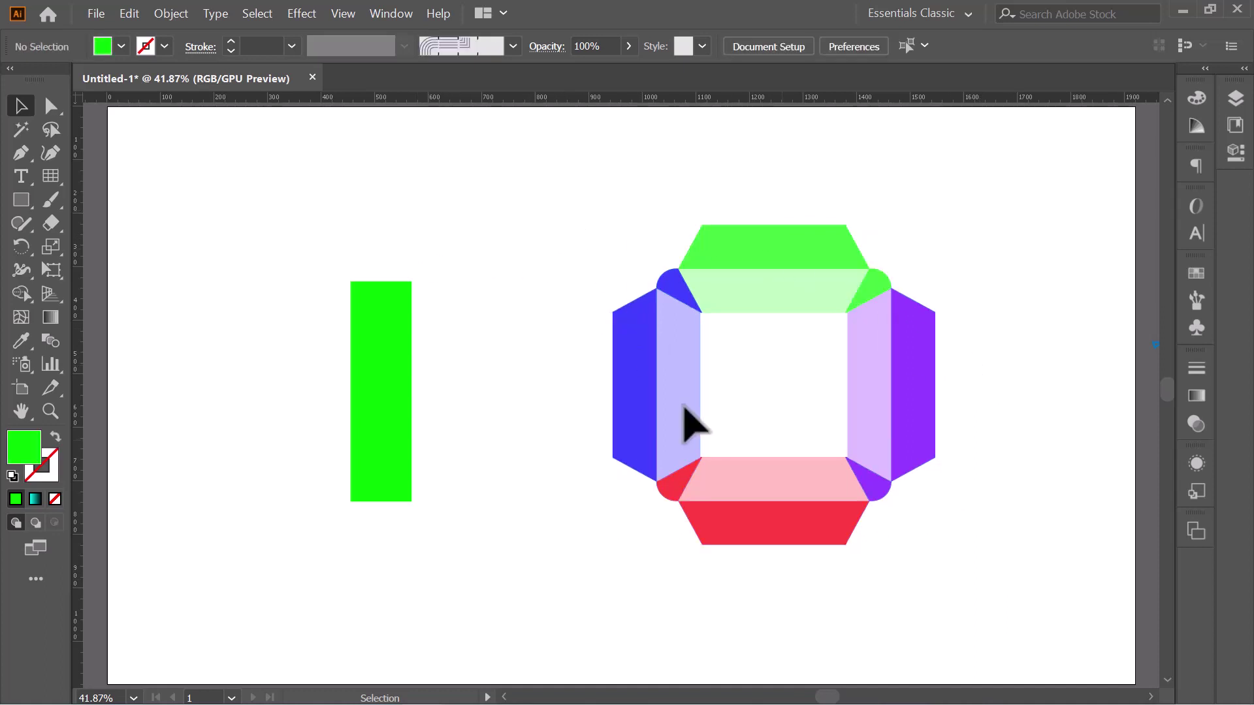
left_click_drag(568, 214, 1035, 597)
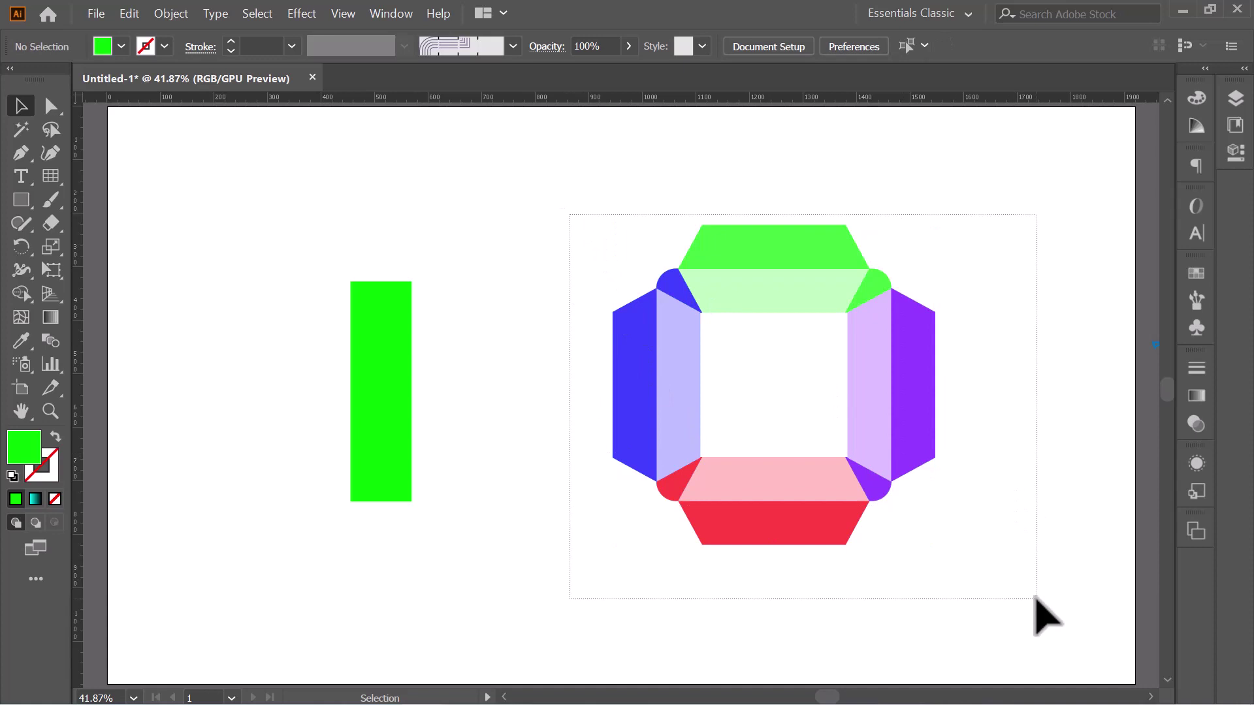
left_click(1229, 97)
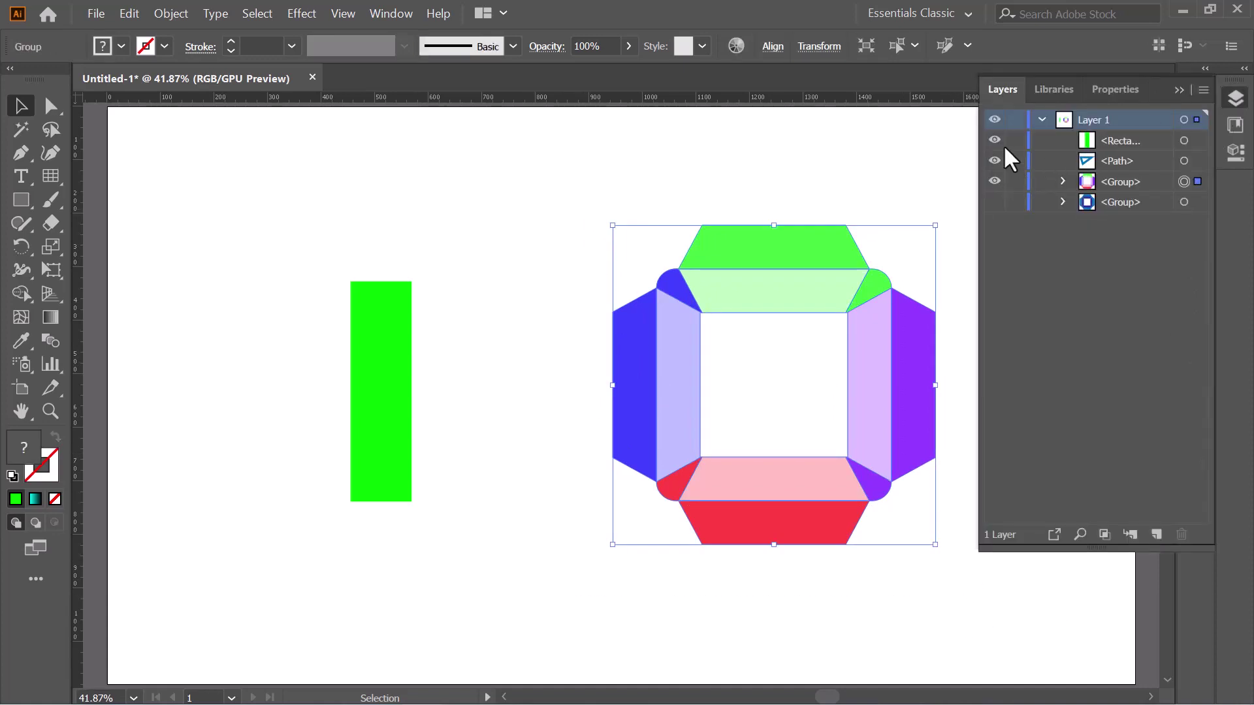
left_click_drag(995, 141, 995, 201)
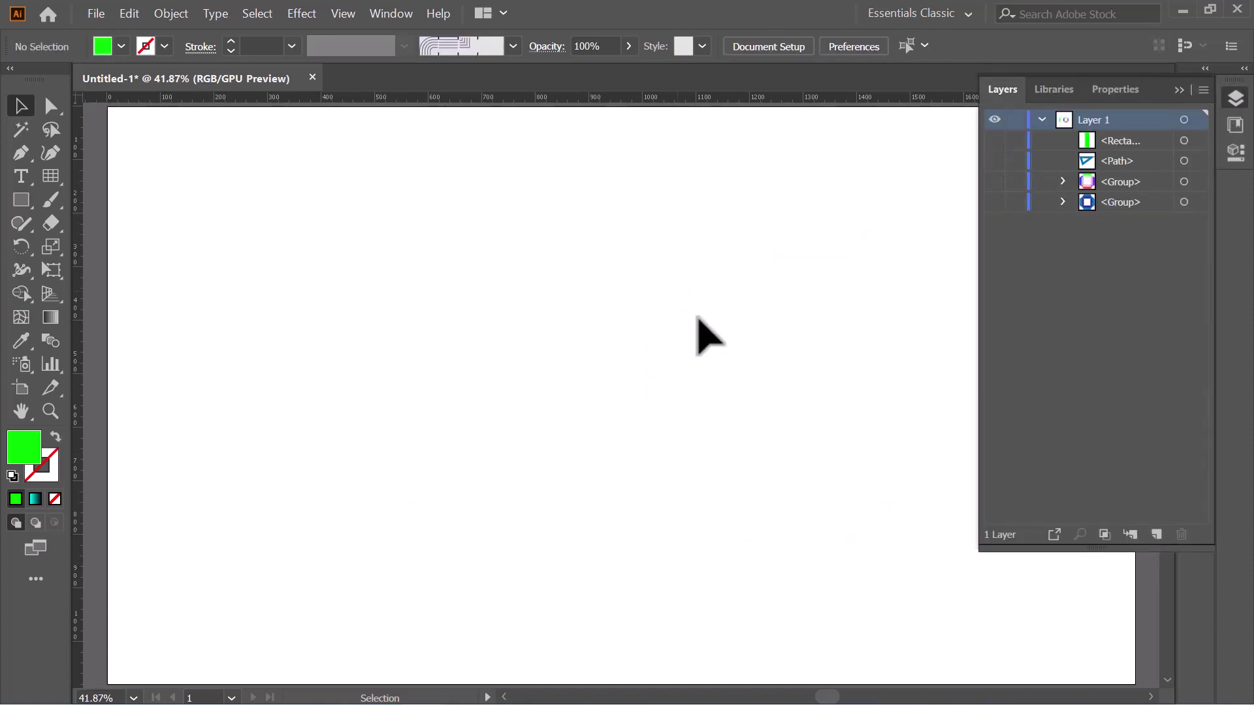
left_click(1184, 93)
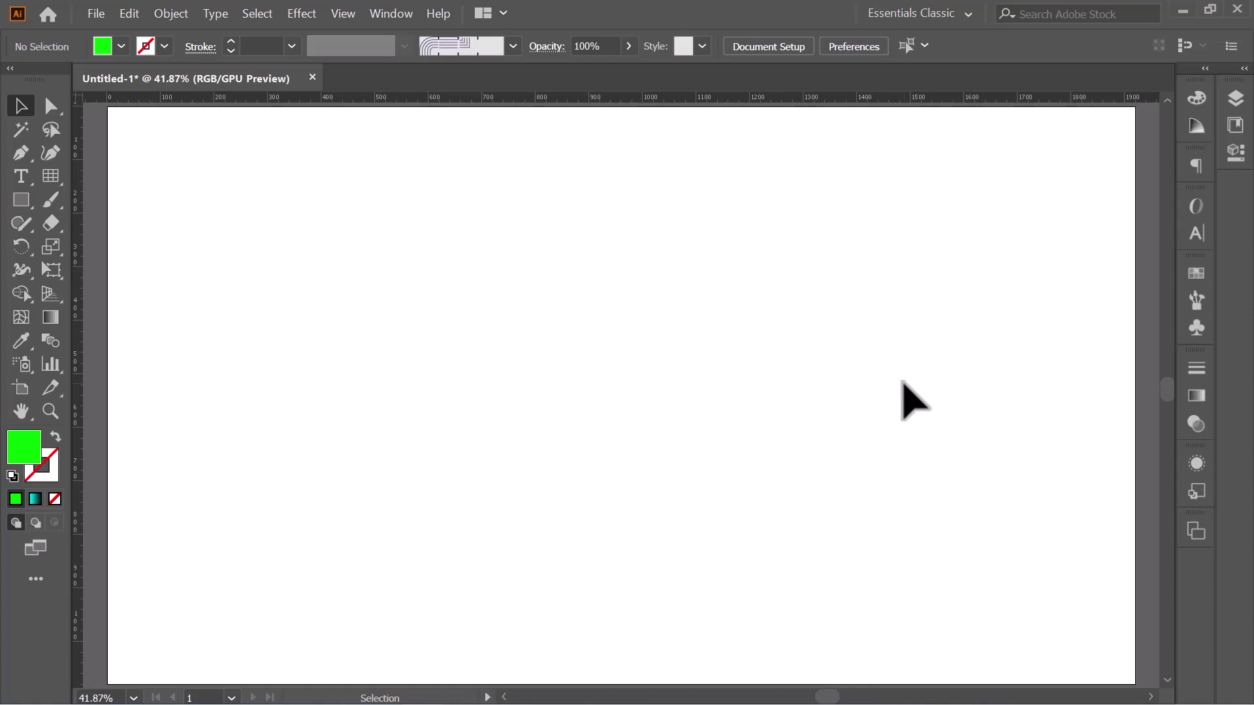
- Draw a tall green rectangle about 82 × 409 px and Alt-drag a copy flush to its right
left_click(18, 200)
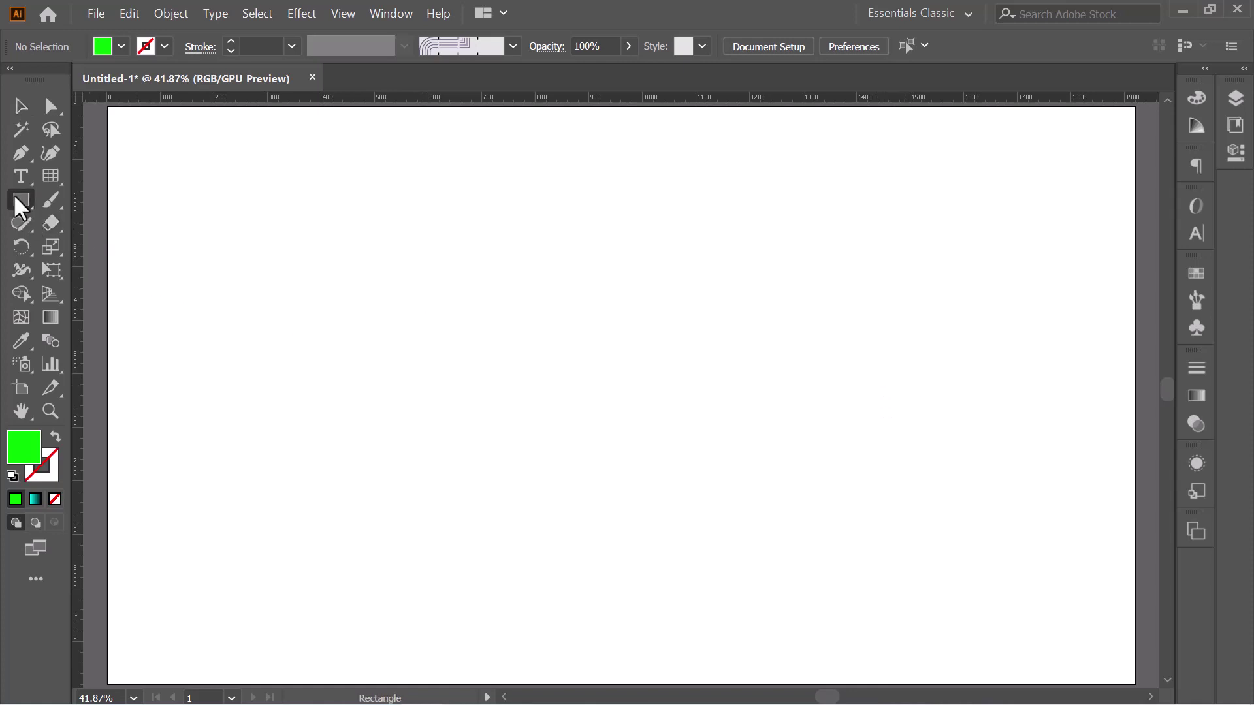
left_click_drag(518, 270, 562, 480)
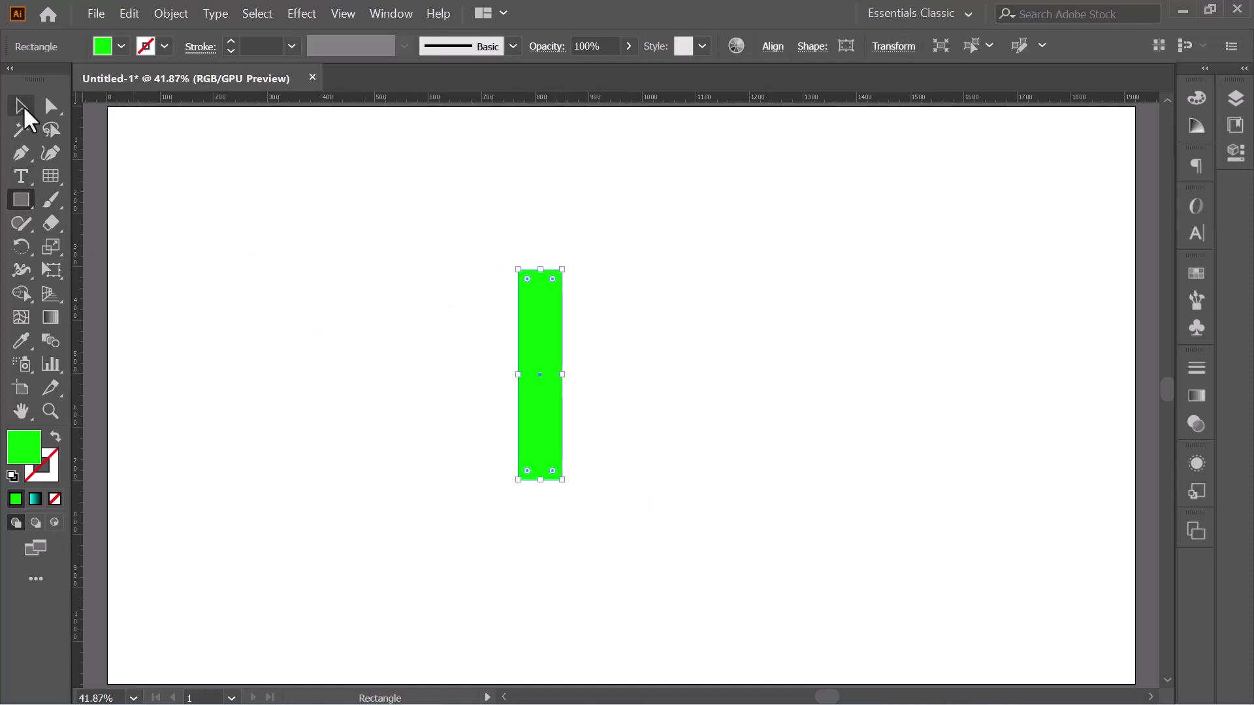
left_click(22, 106)
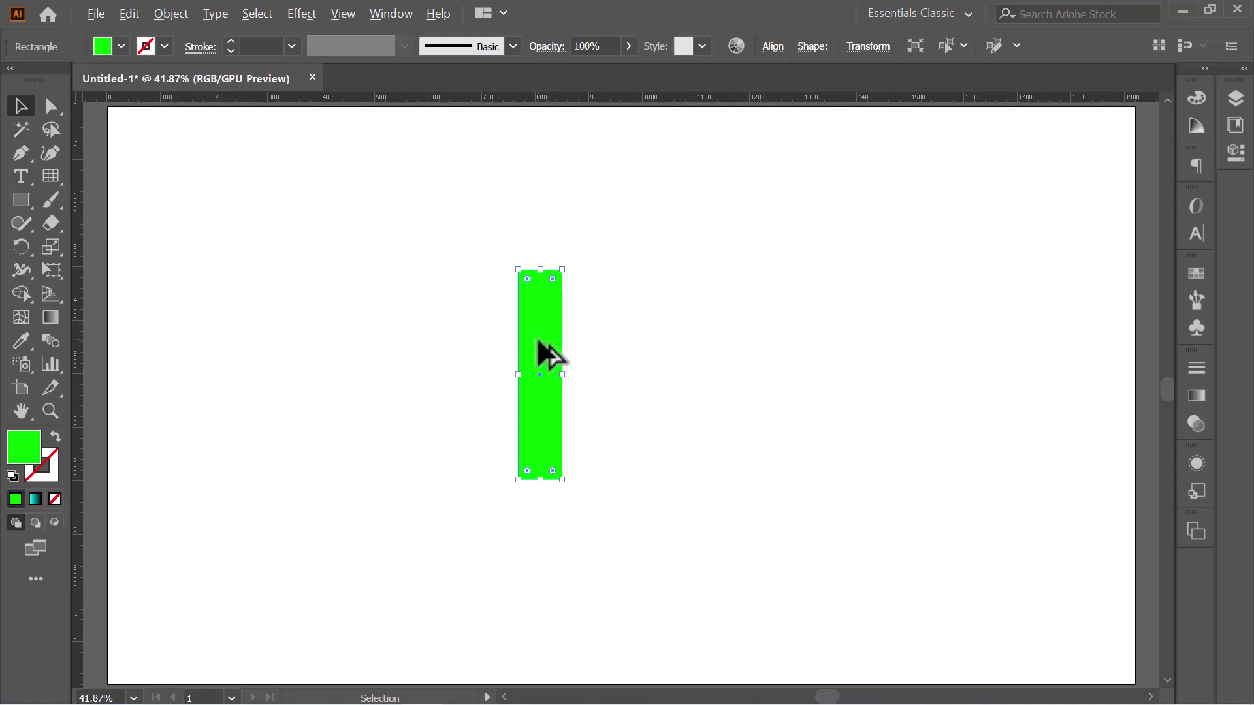
left_click_drag(540, 346, 580, 340)
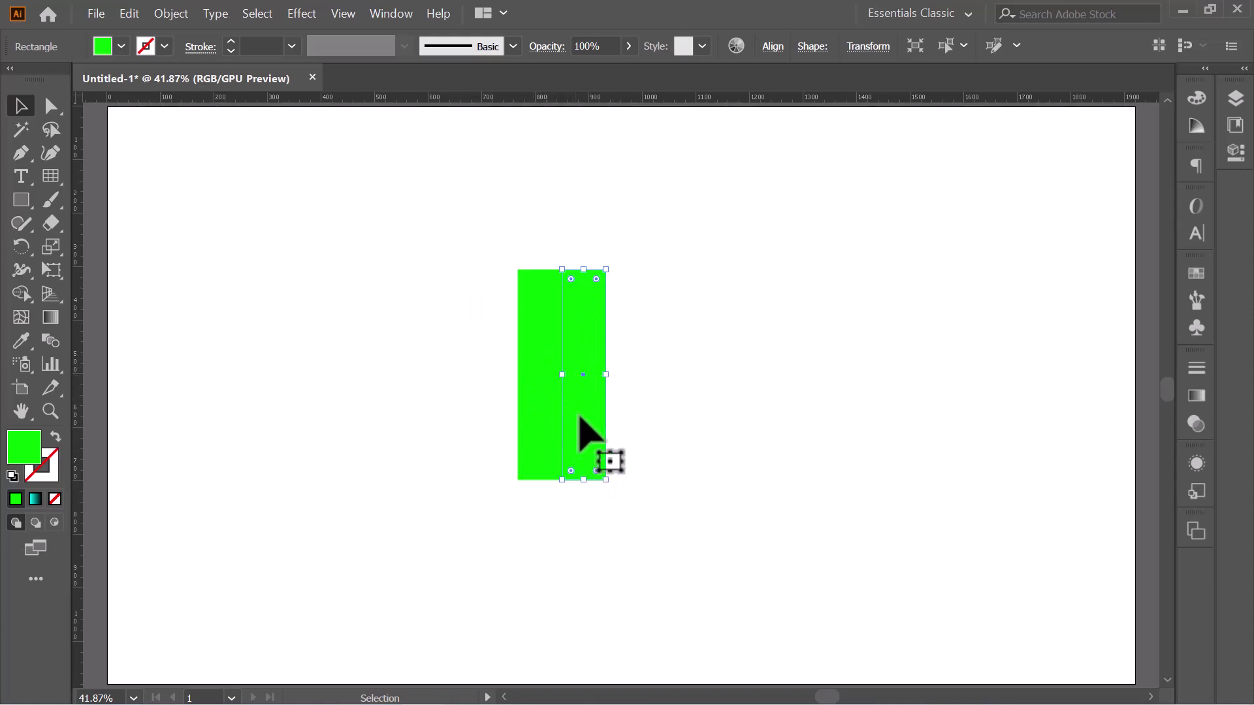
left_click(638, 358)
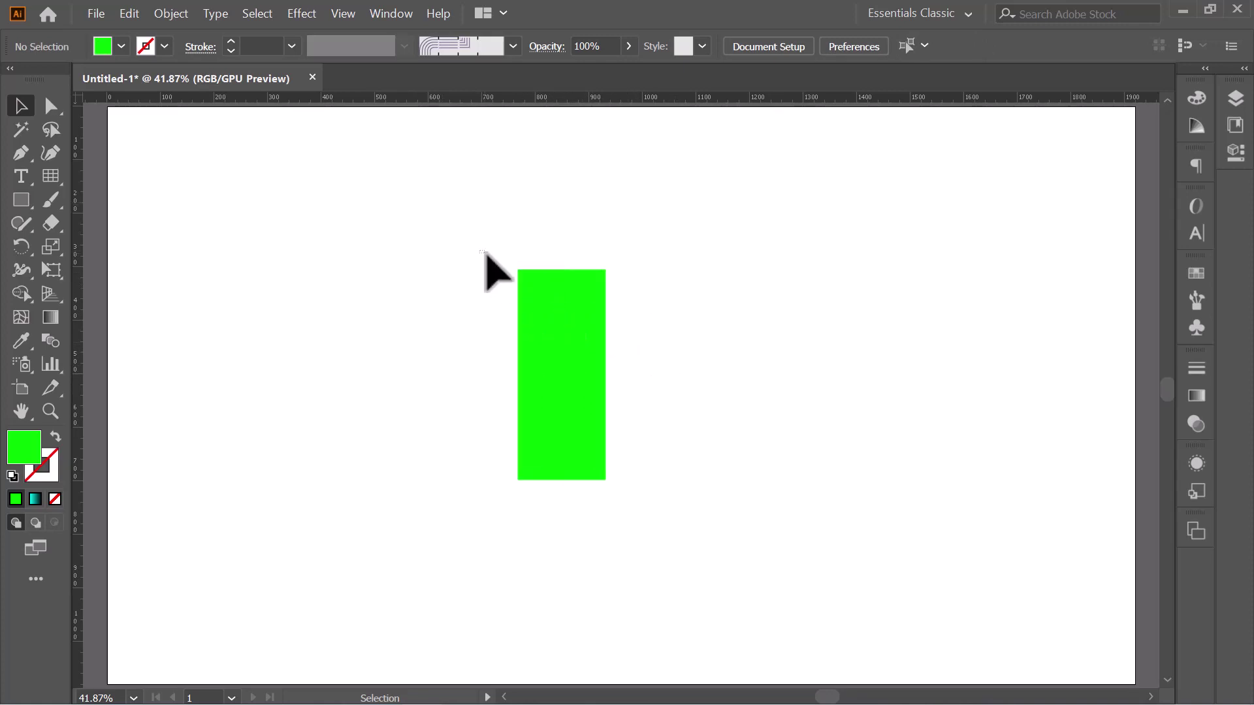
- Enlarge both green rectangles from the corner handle, then narrow them from the side handle
left_click_drag(479, 250, 652, 382)
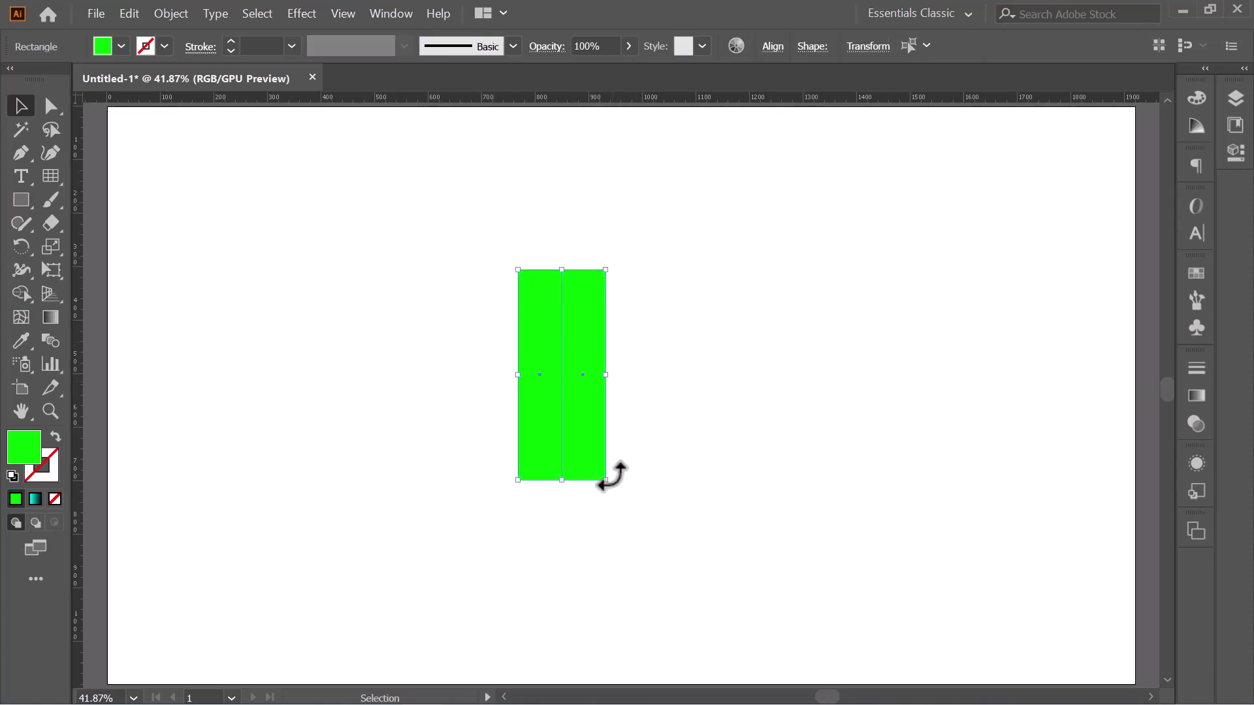
left_click_drag(607, 482, 626, 560)
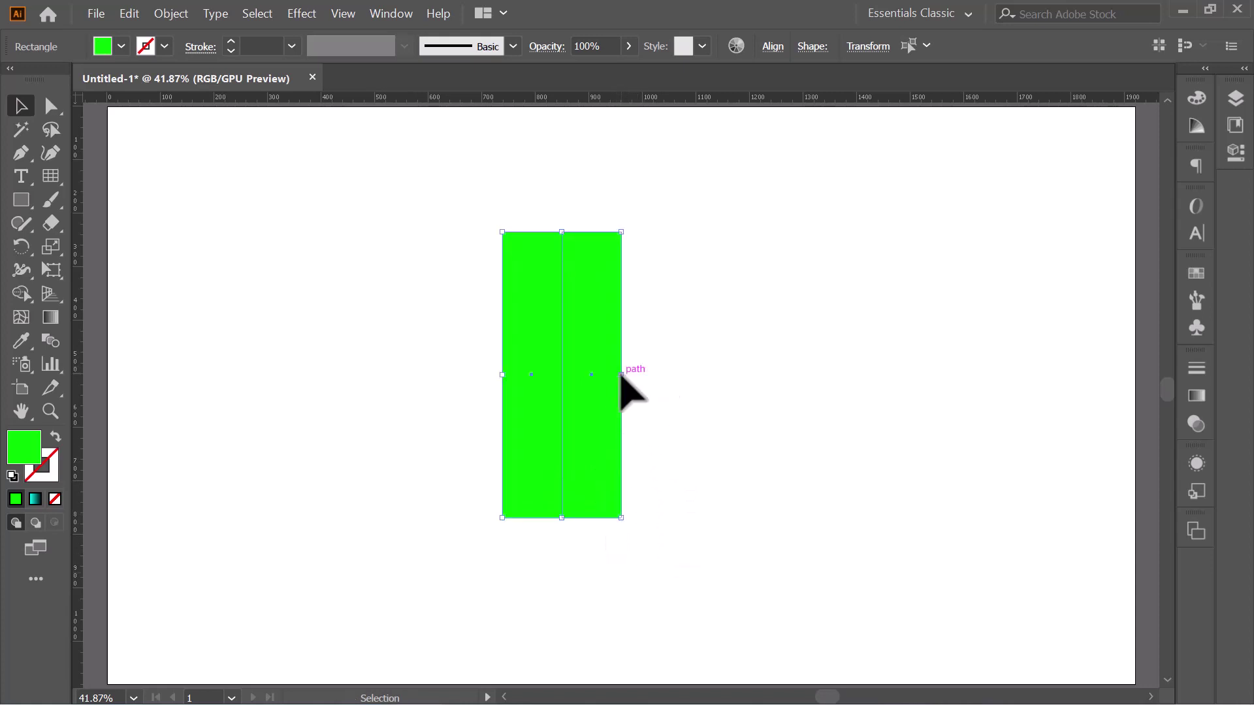
left_click_drag(621, 375, 546, 363)
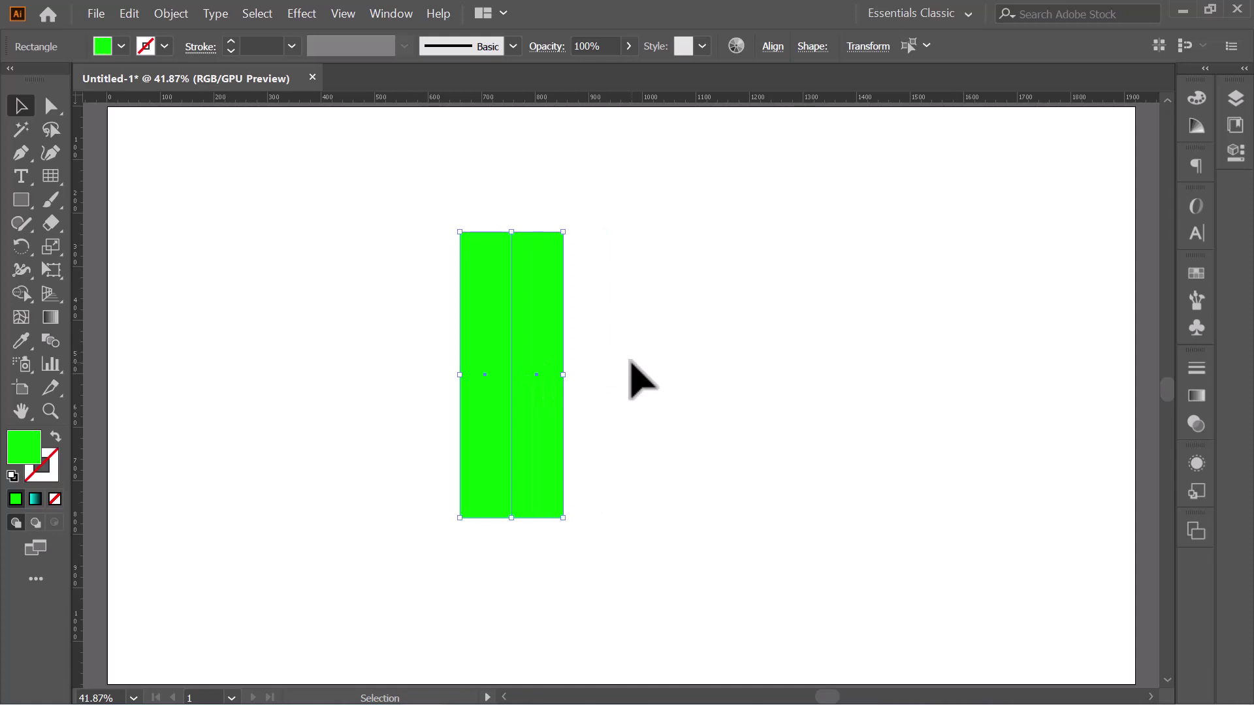
left_click(56, 103)
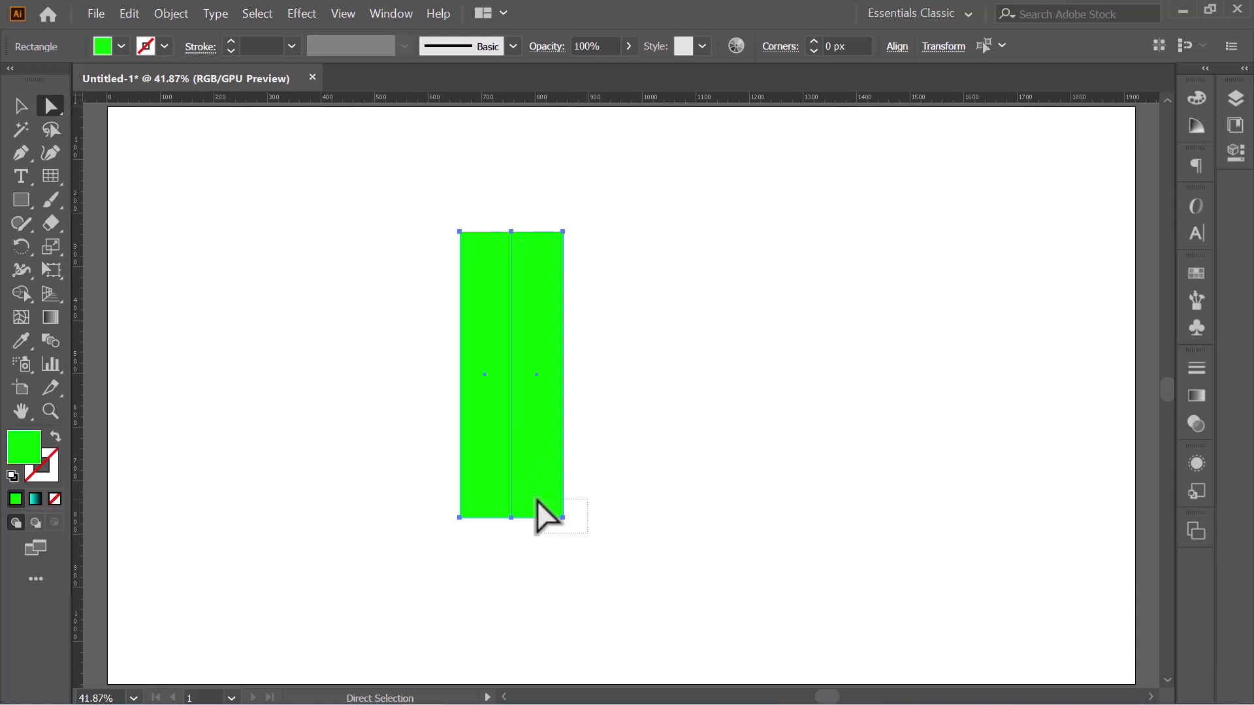
- Select the outer bottom anchors and pull a horizontal guide just above the rectangles' bottom
left_click_drag(585, 535, 543, 508)
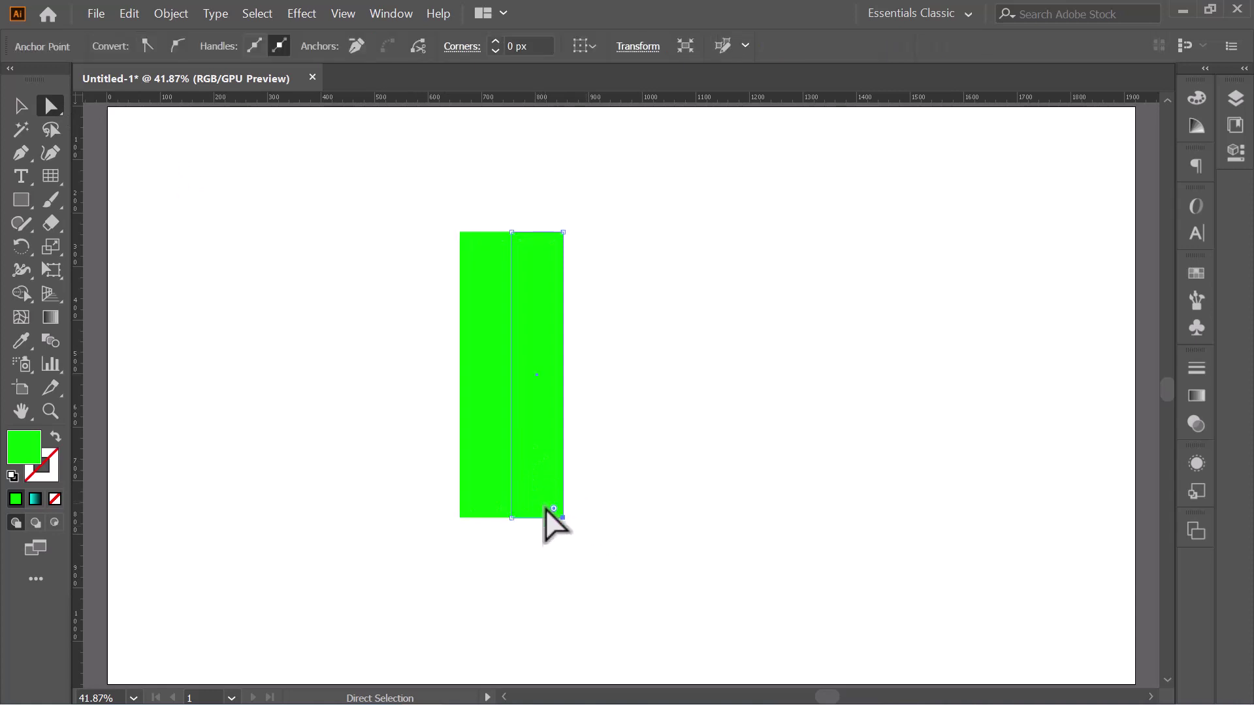
left_click(460, 517, "shift")
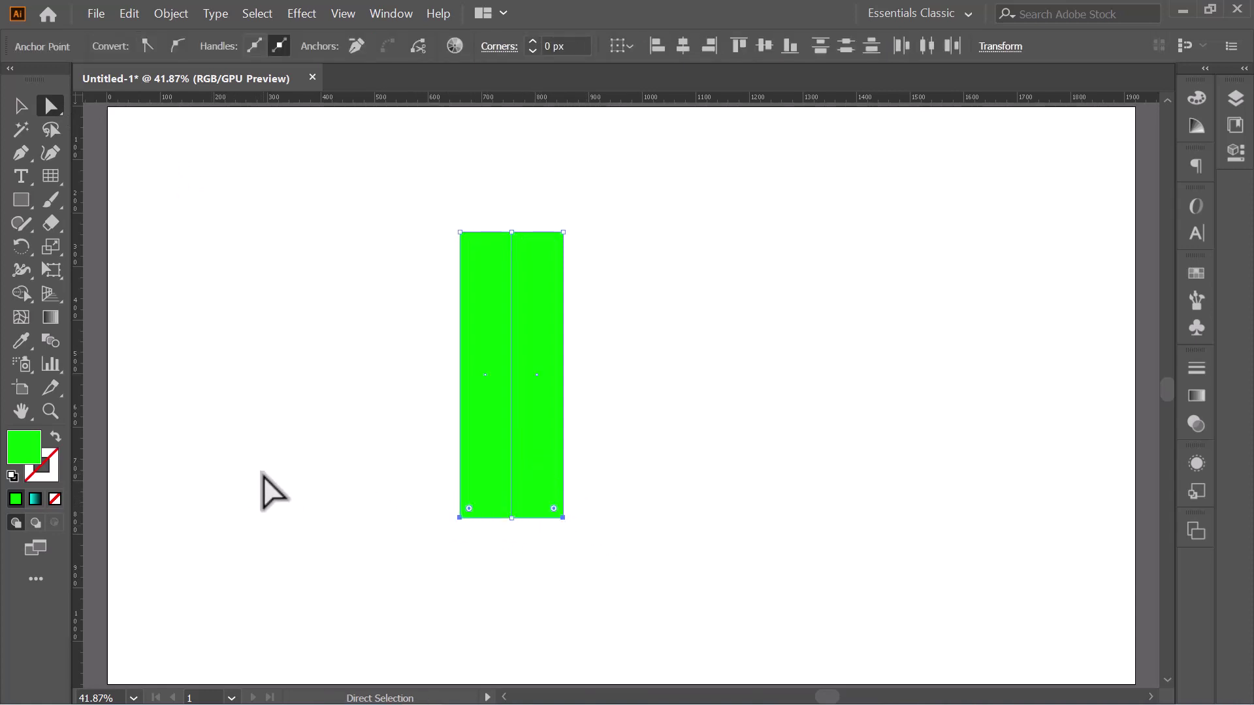
left_click(351, 8)
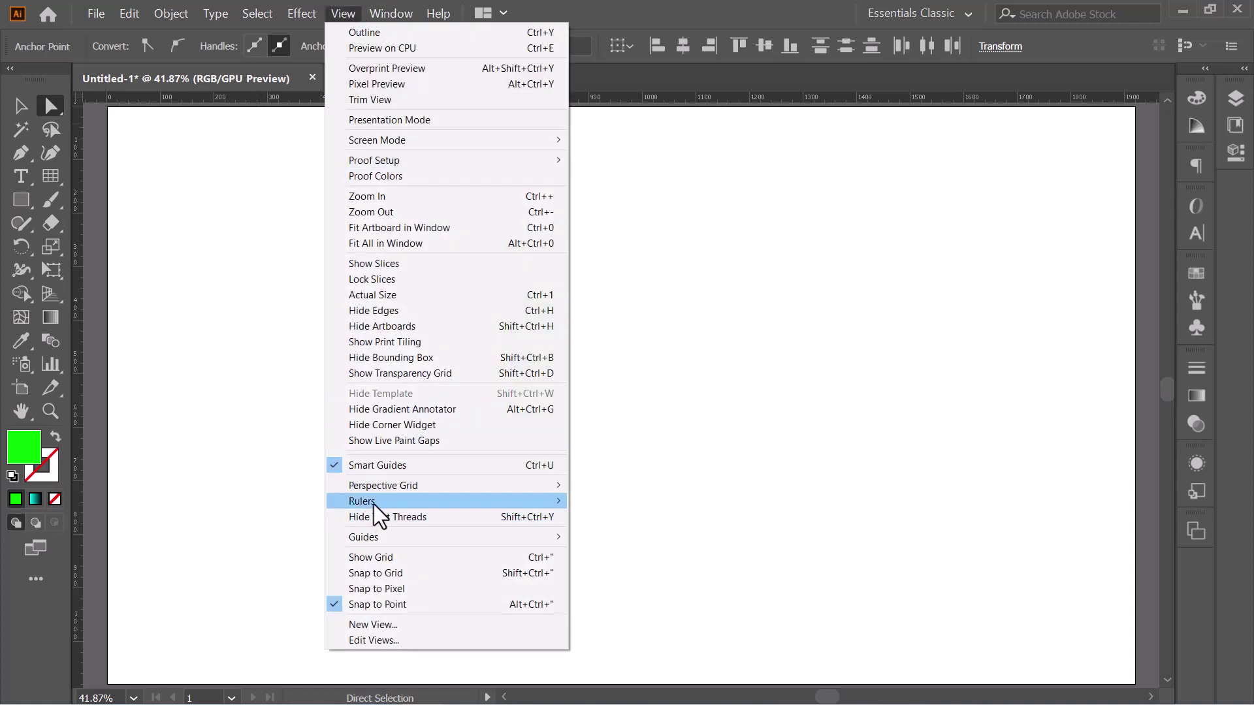
mouse_move(361, 500)
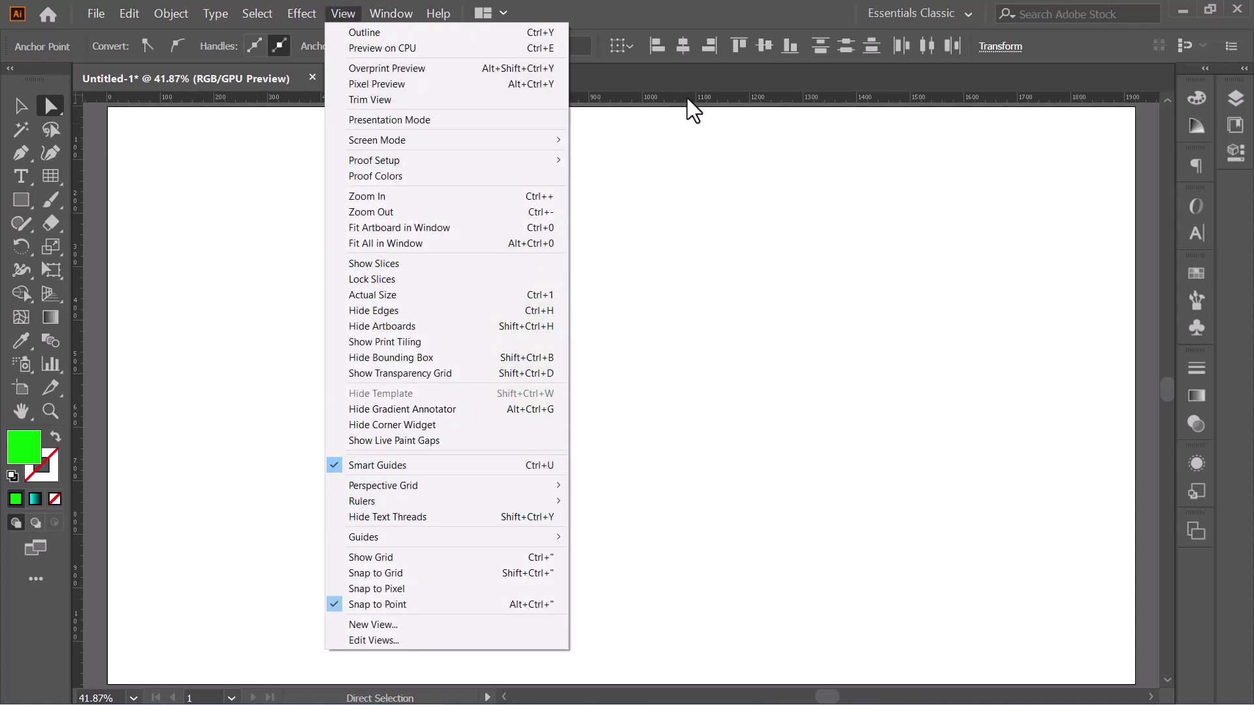
left_click(687, 98)
mouse_move(687, 98)
left_mouse_down()
mouse_move(682, 480)
mouse_move(655, 484)
left_mouse_up()
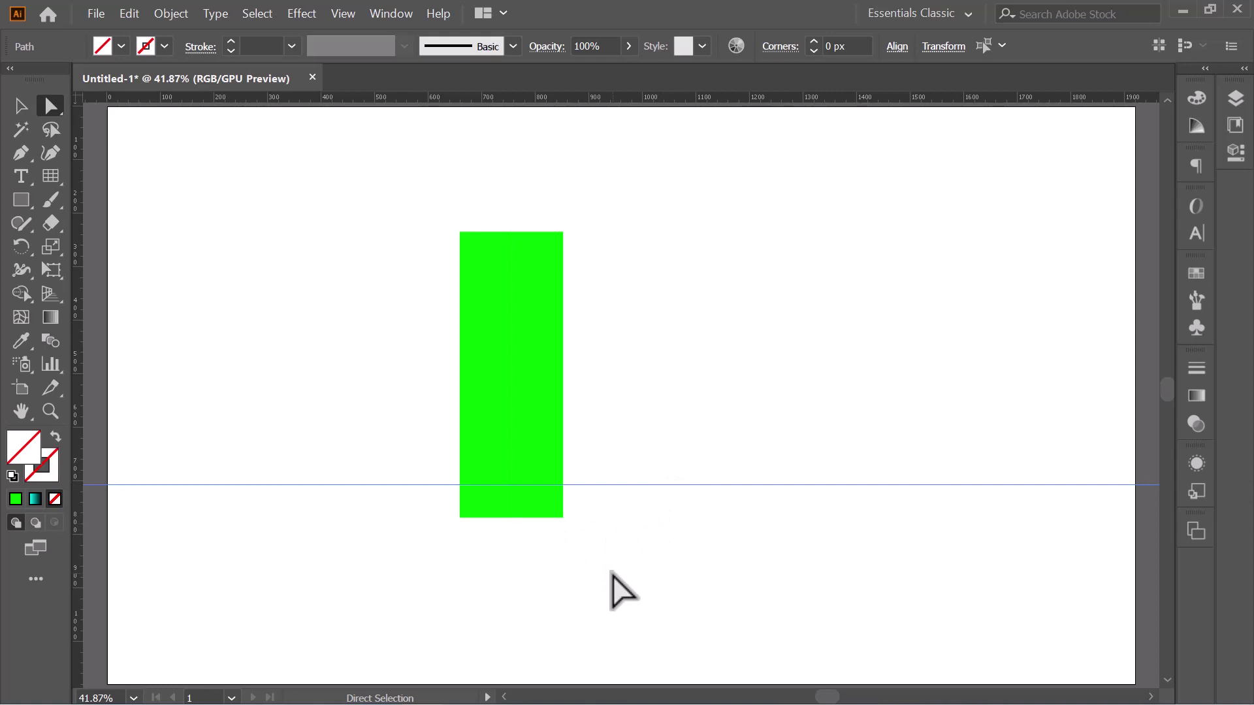
left_click(546, 512)
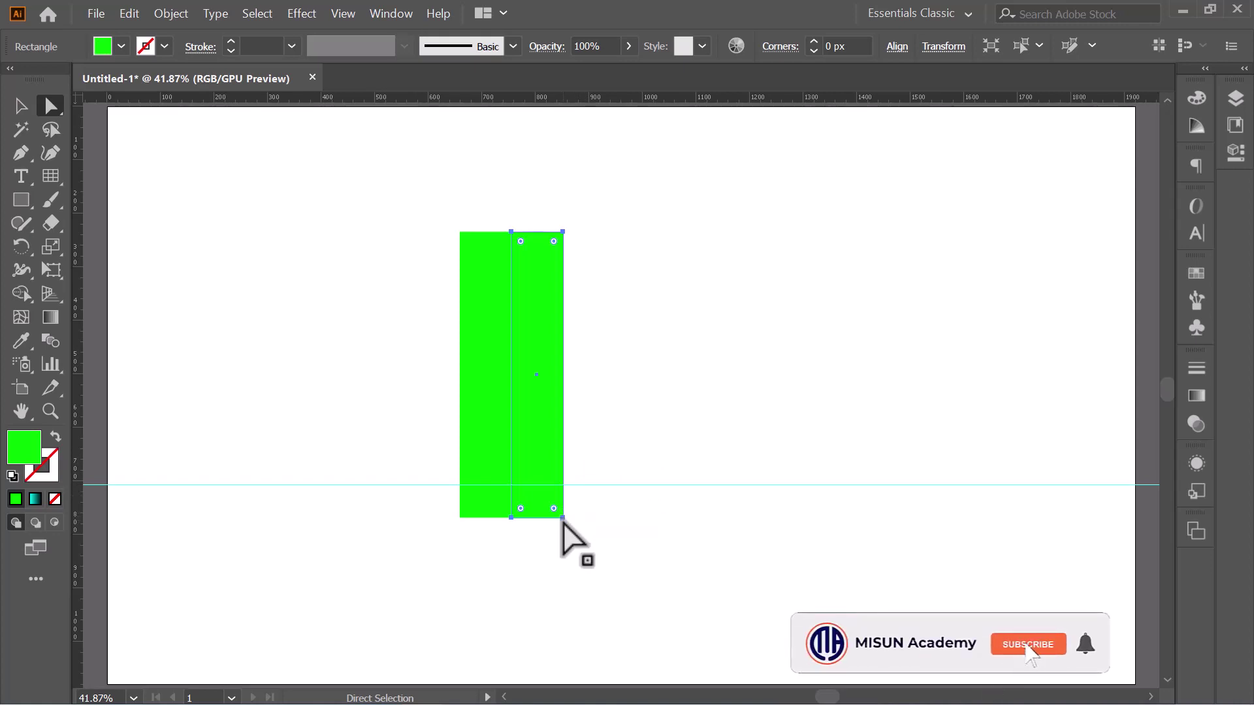
- Raise both outer bottom corners to the guide for a V-shaped point, then remove the guide
left_click_drag(560, 515, 564, 486)
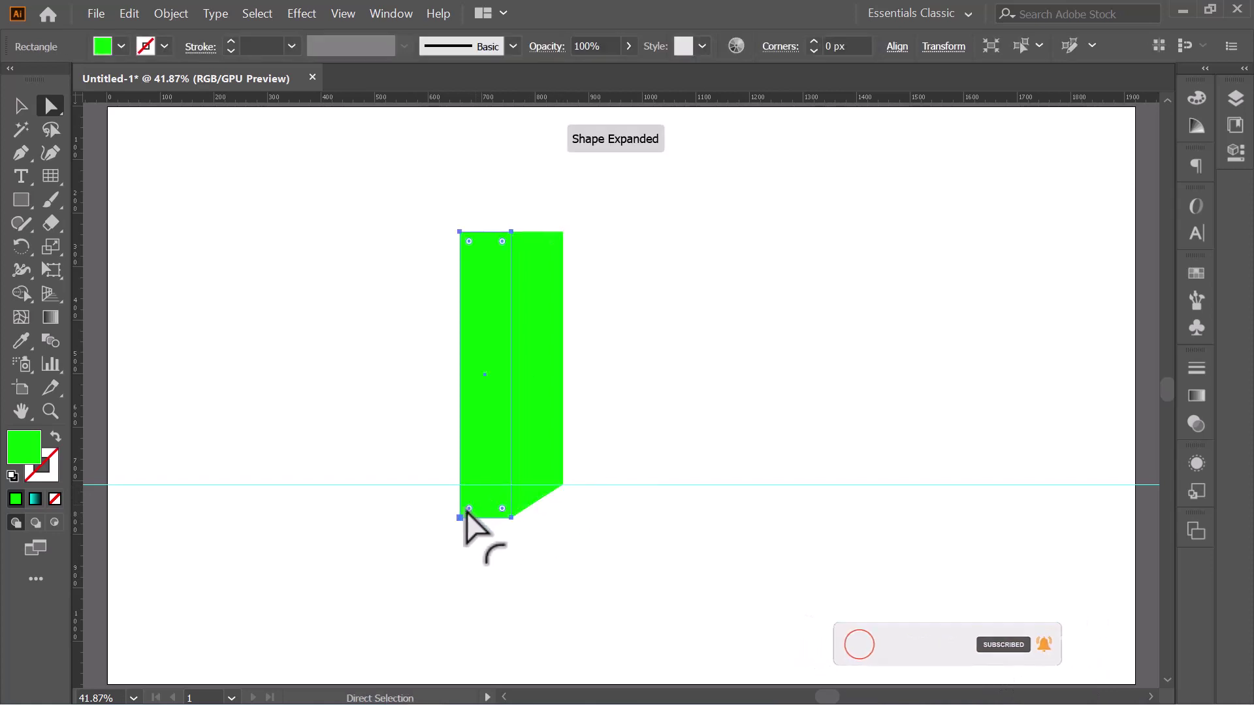
left_click_drag(460, 517, 459, 485)
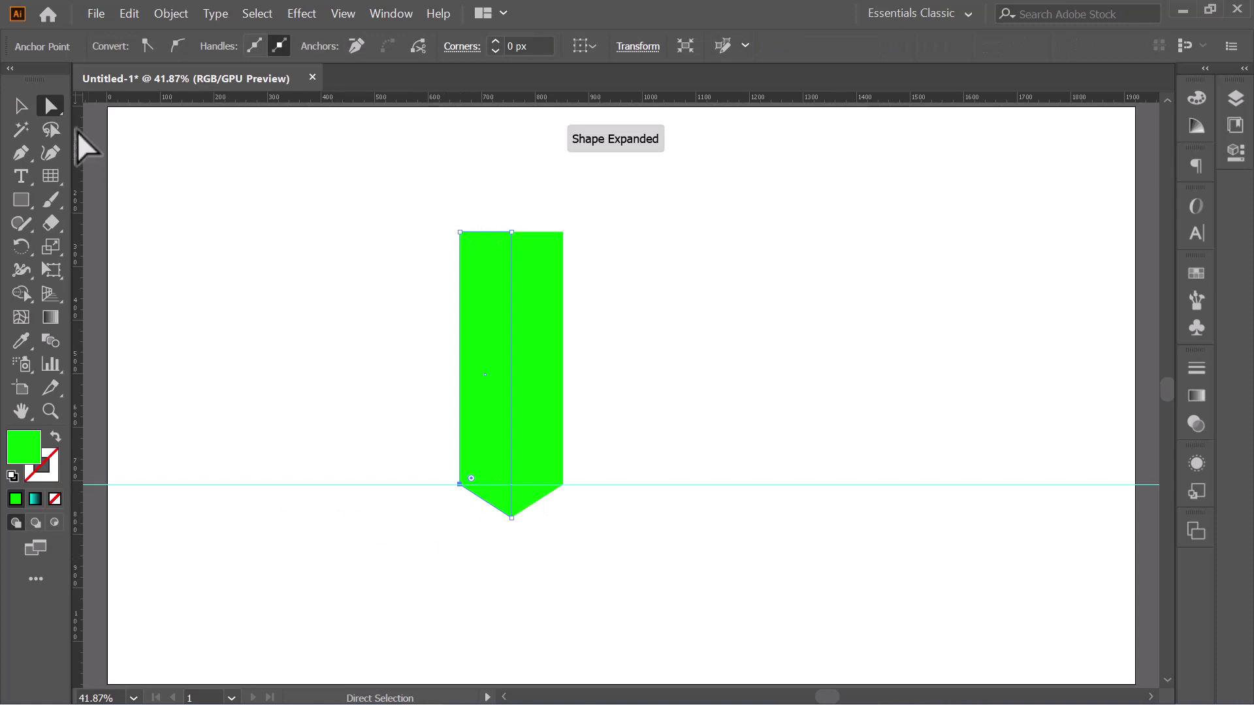
left_click(18, 106)
left_click(334, 343)
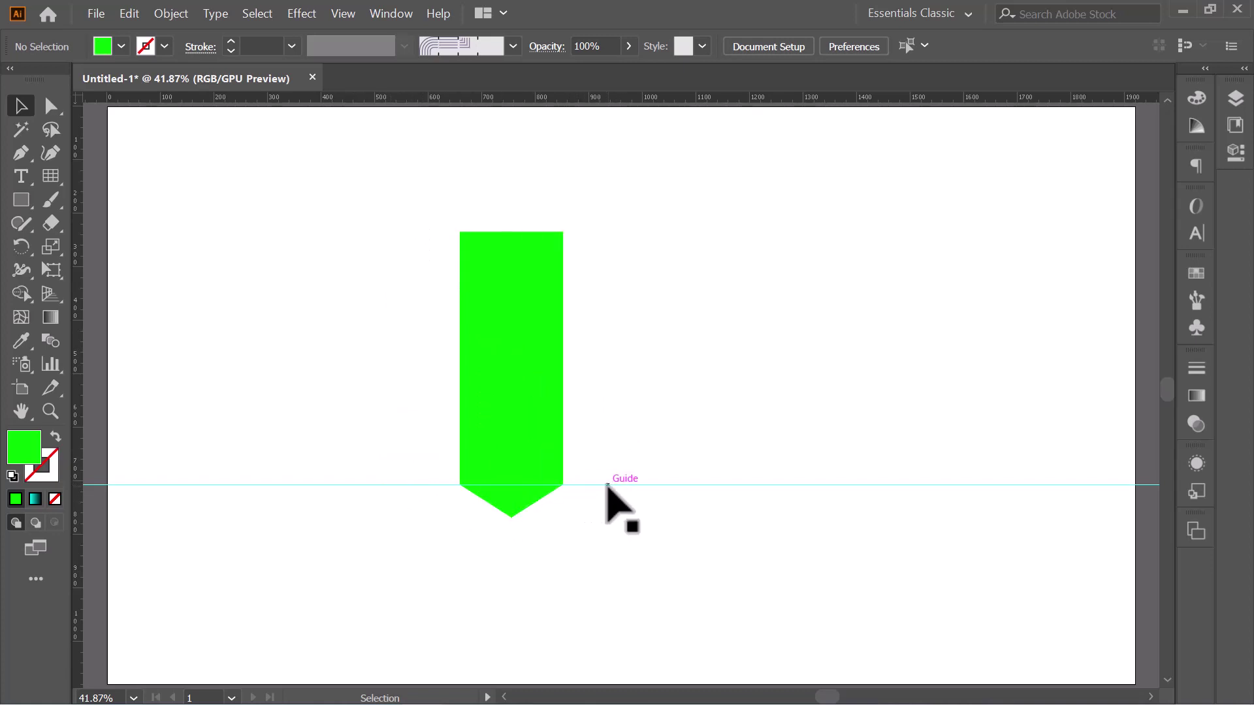
left_click_drag(607, 485, 611, 95)
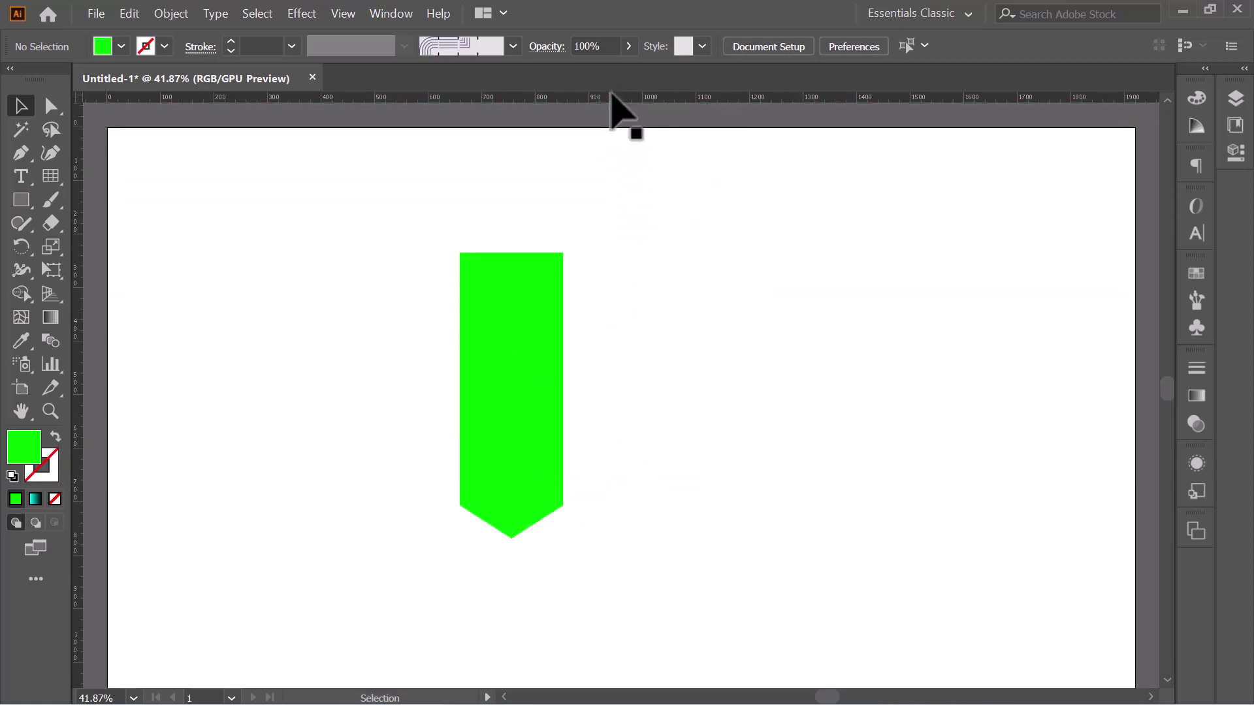
- Fill the left half of the banner with dark indigo
scroll(682, 399, "down", 1)
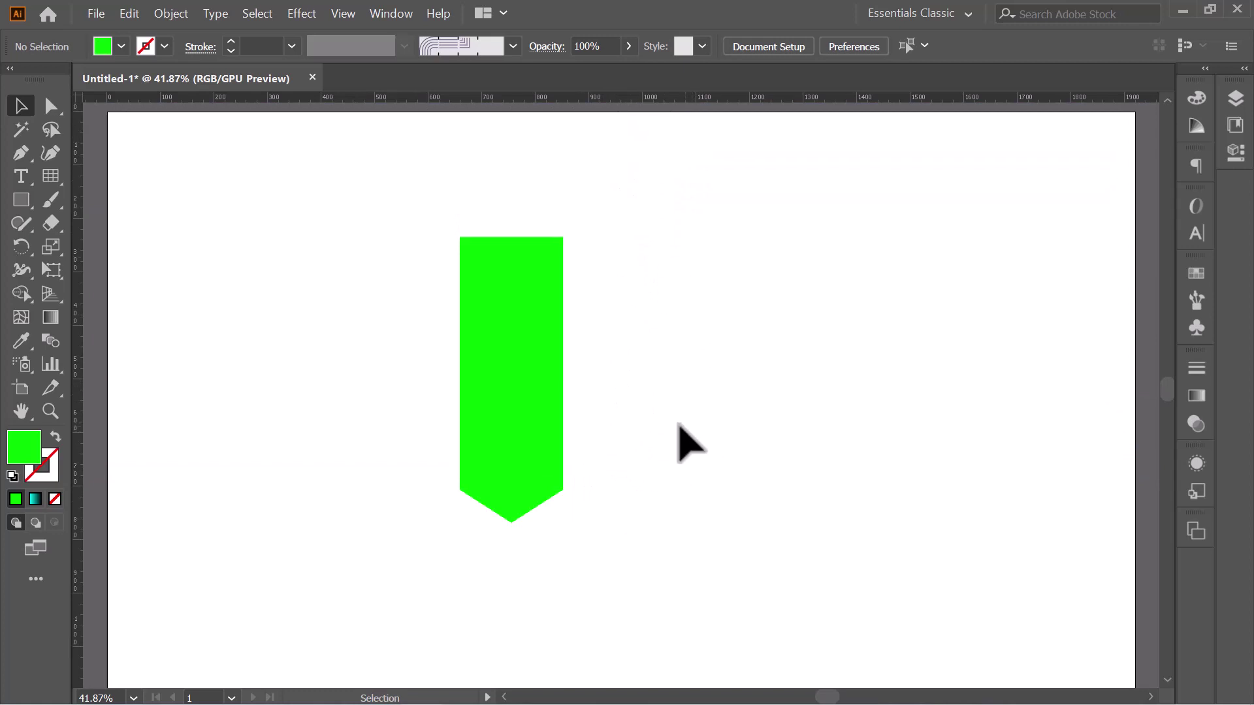
left_click(488, 288)
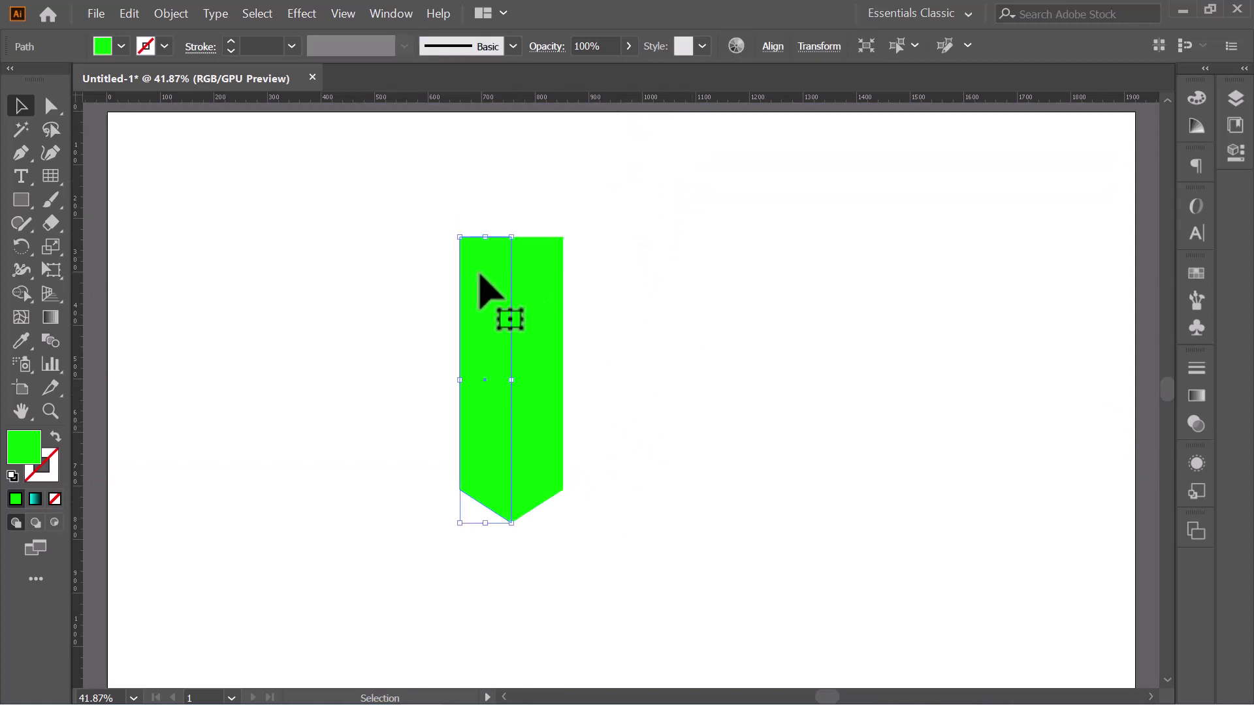
left_click(104, 43)
left_click(162, 91)
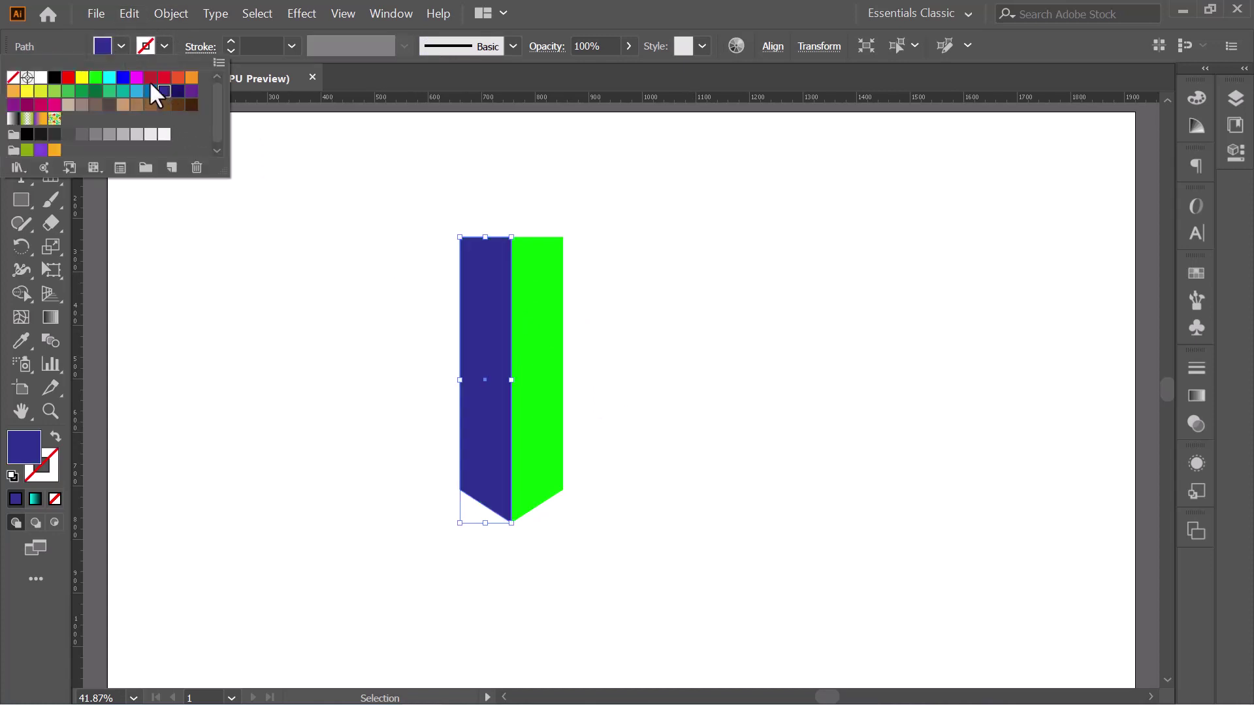
left_click(544, 310)
- Fill the right half of the banner with a medium blue swatch
double_click(544, 311)
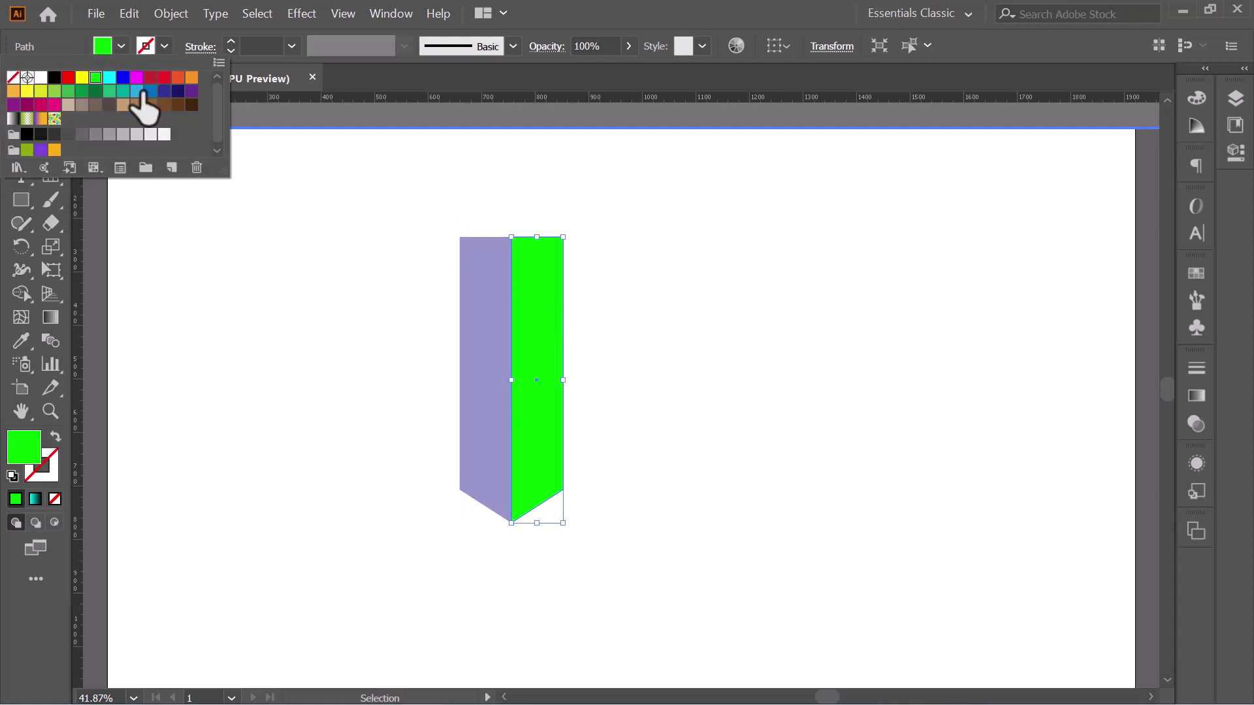
left_click(138, 92)
left_click(150, 90)
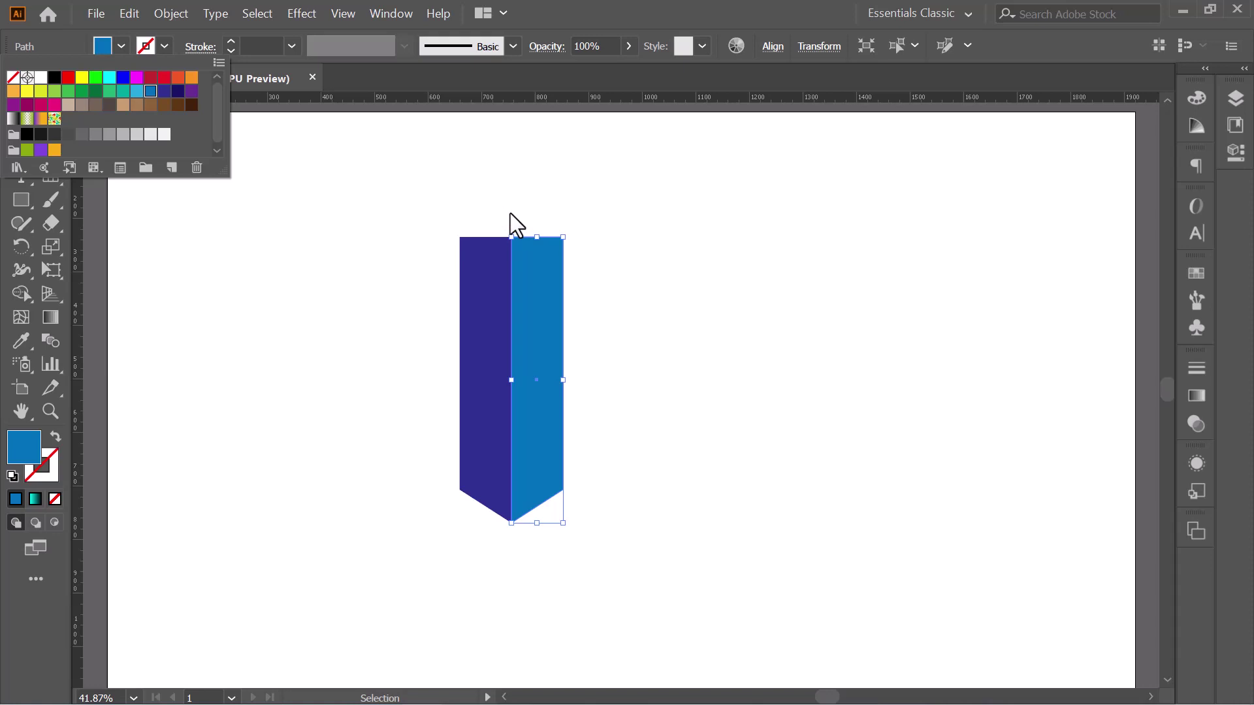
left_click(423, 222)
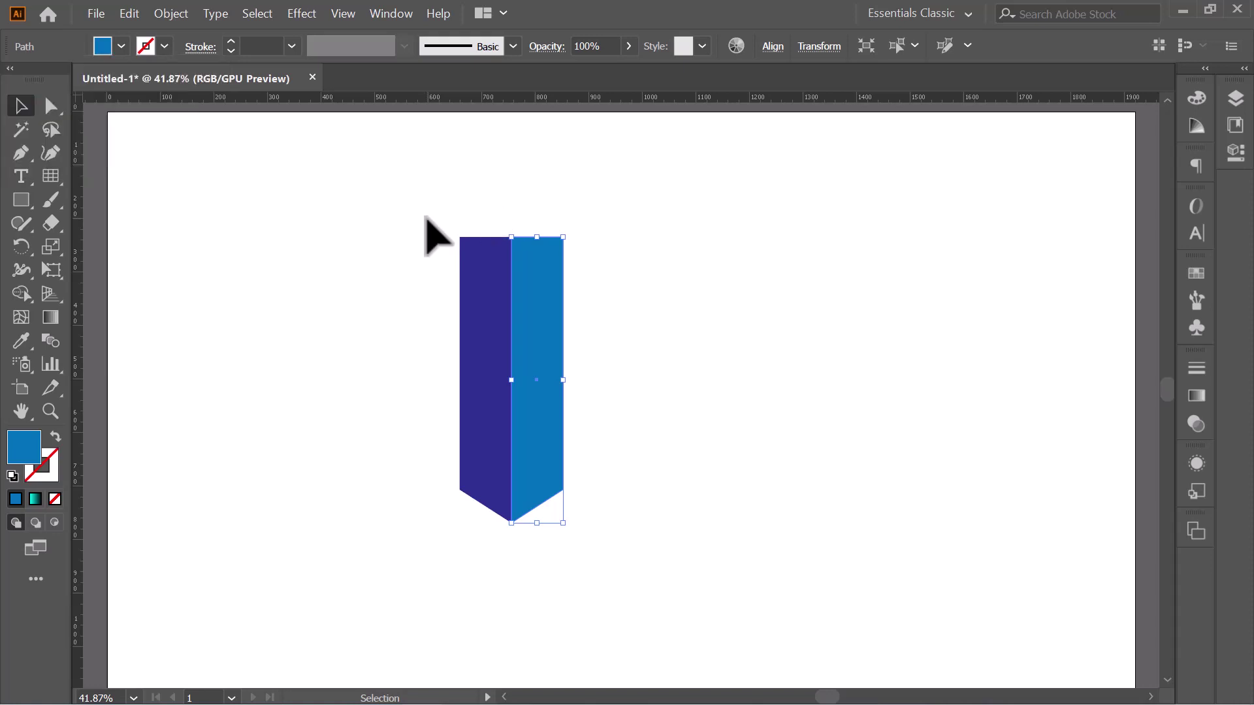
- Move both banner halves slightly left and down, then group them with Ctrl+G
left_click_drag(418, 215, 620, 382)
left_click_drag(507, 351, 441, 392)
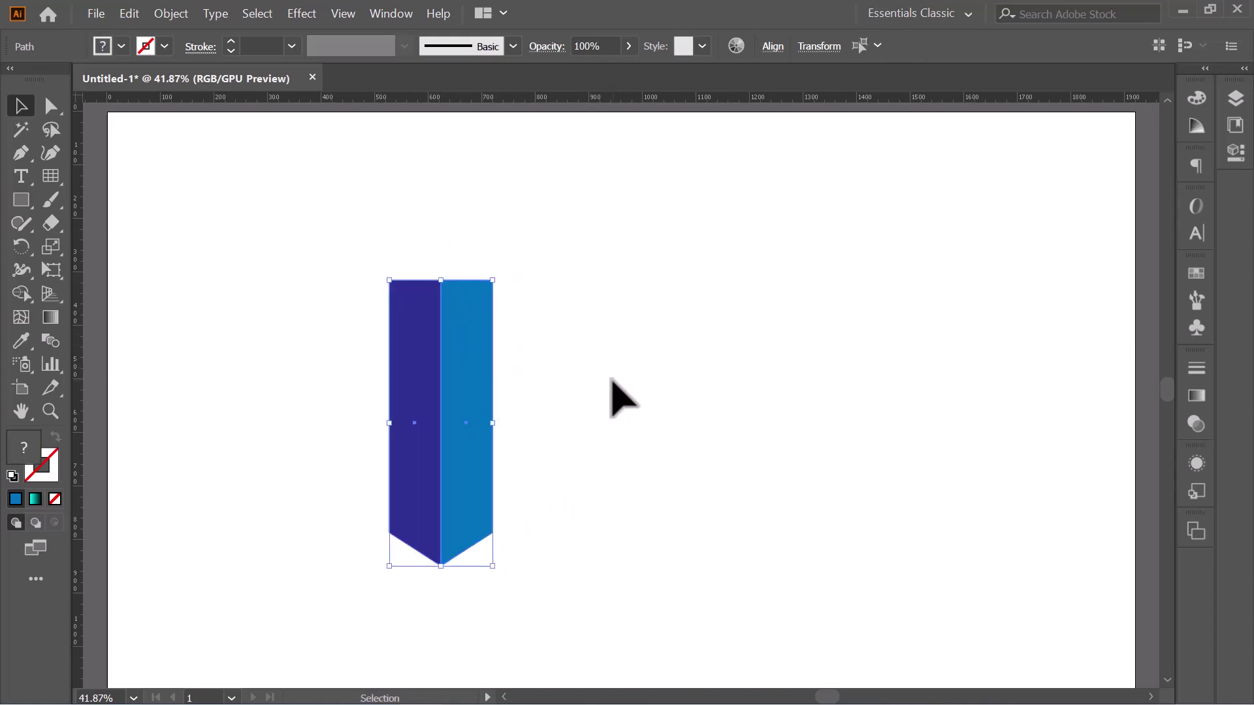
left_click(334, 250)
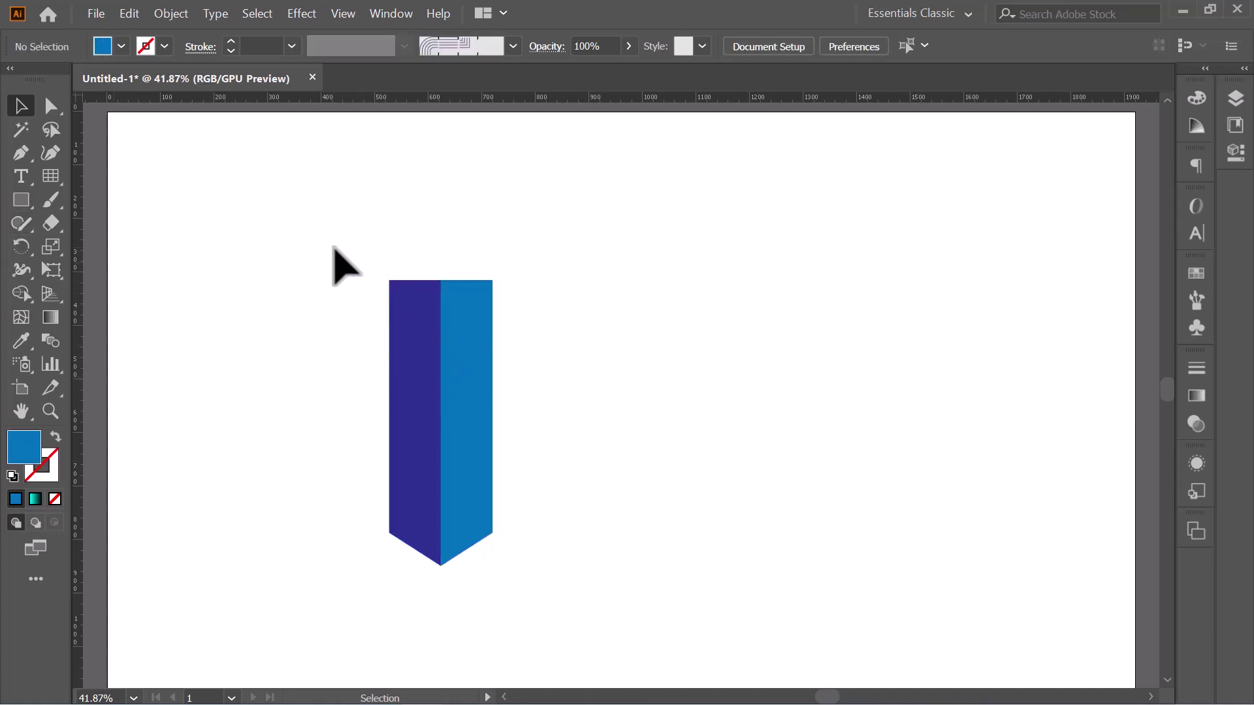
left_click_drag(333, 247, 749, 555)
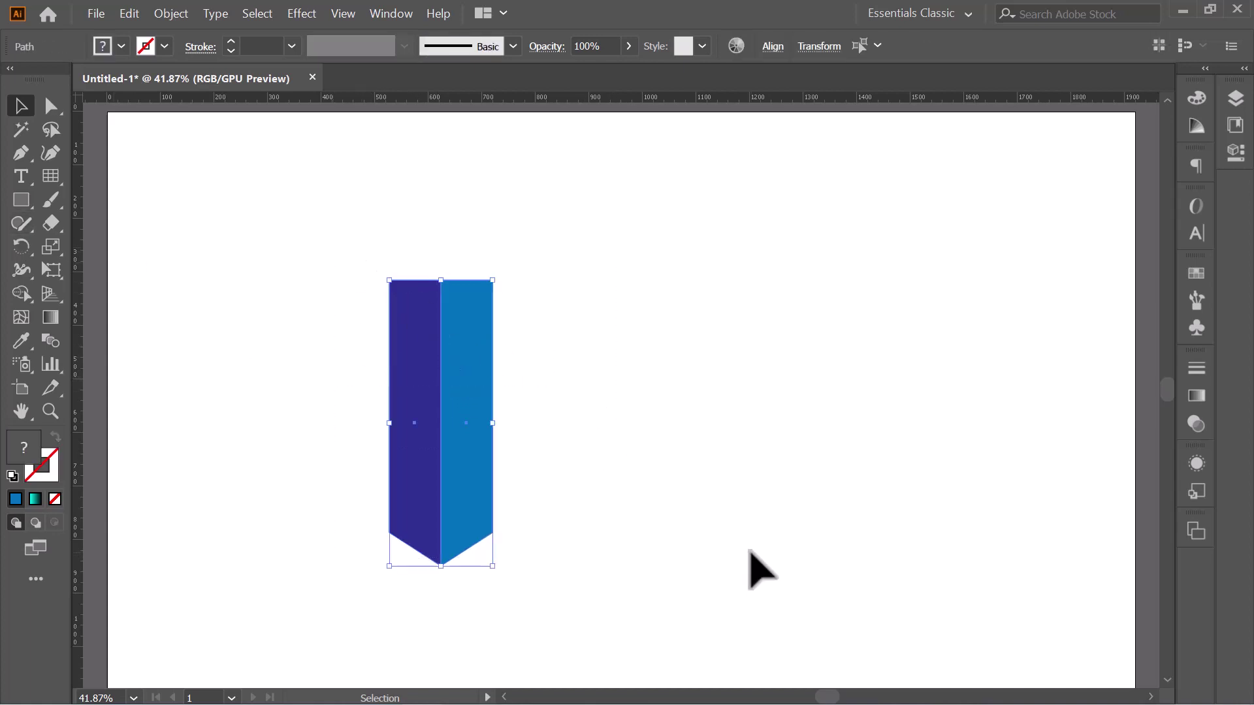
key("ctrl+g")
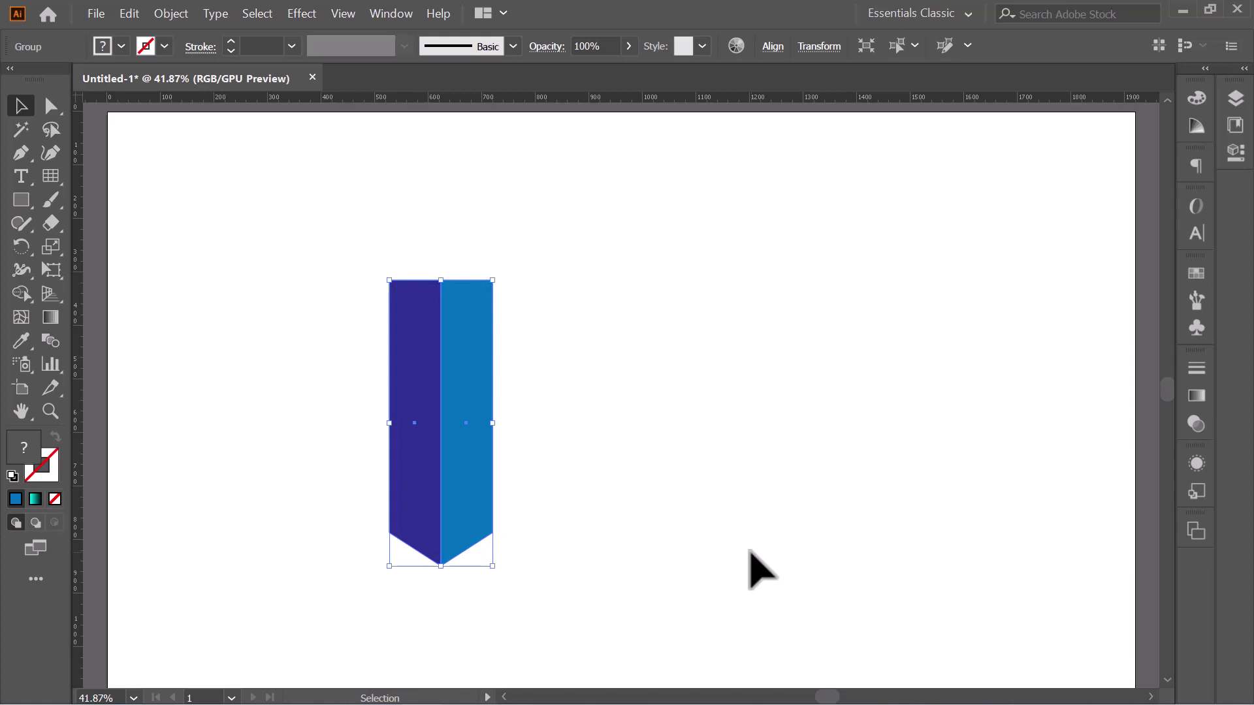
- Copy the banner group and paste it in front, exactly over the original
left_click(131, 3)
left_click(141, 82)
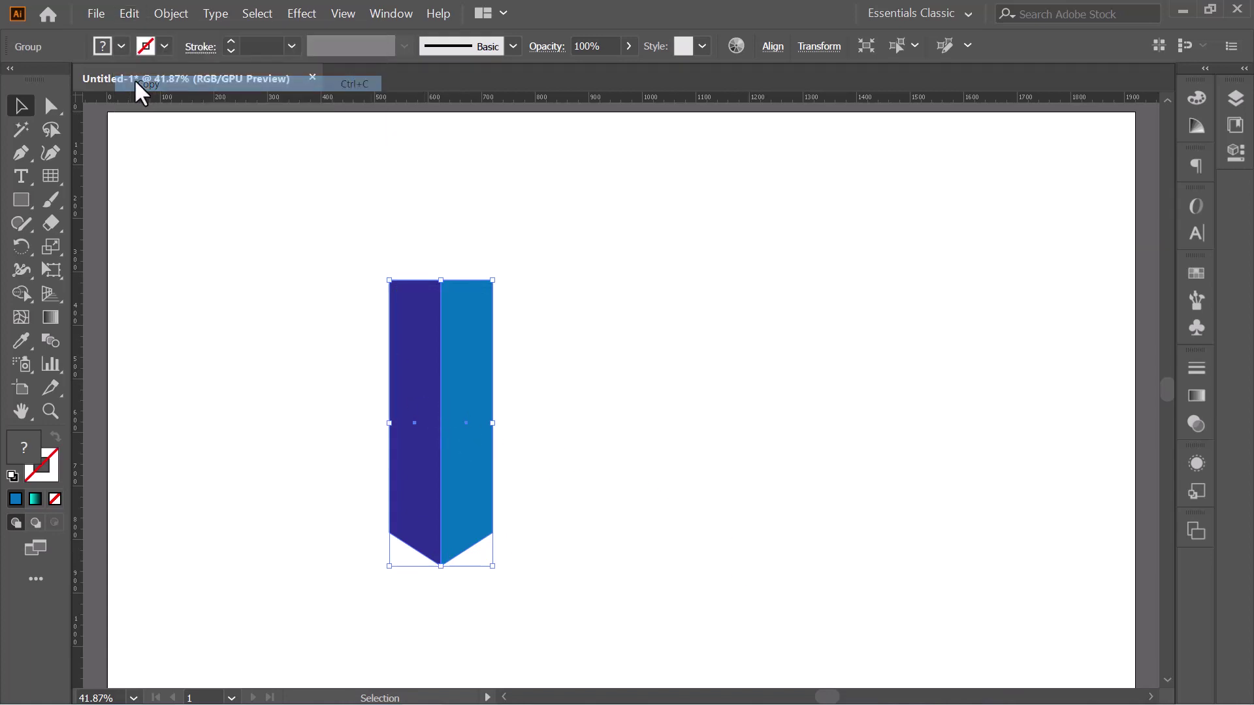
left_click(132, 10)
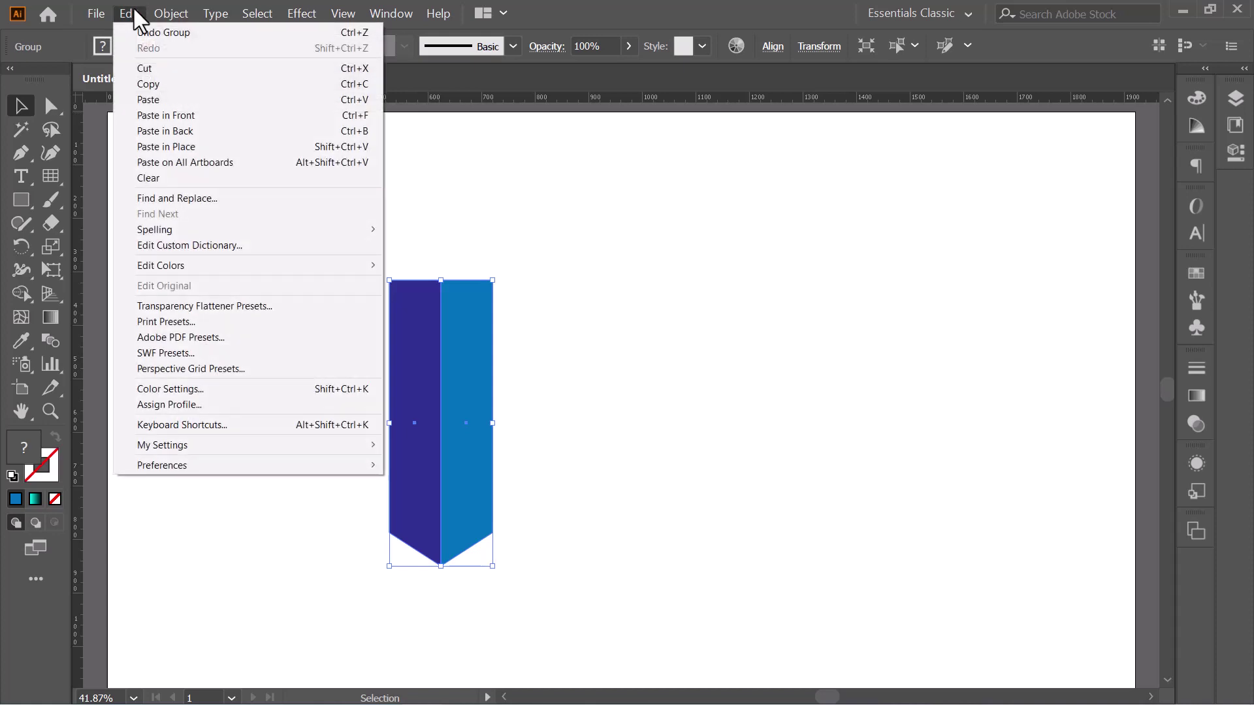
left_click(171, 115)
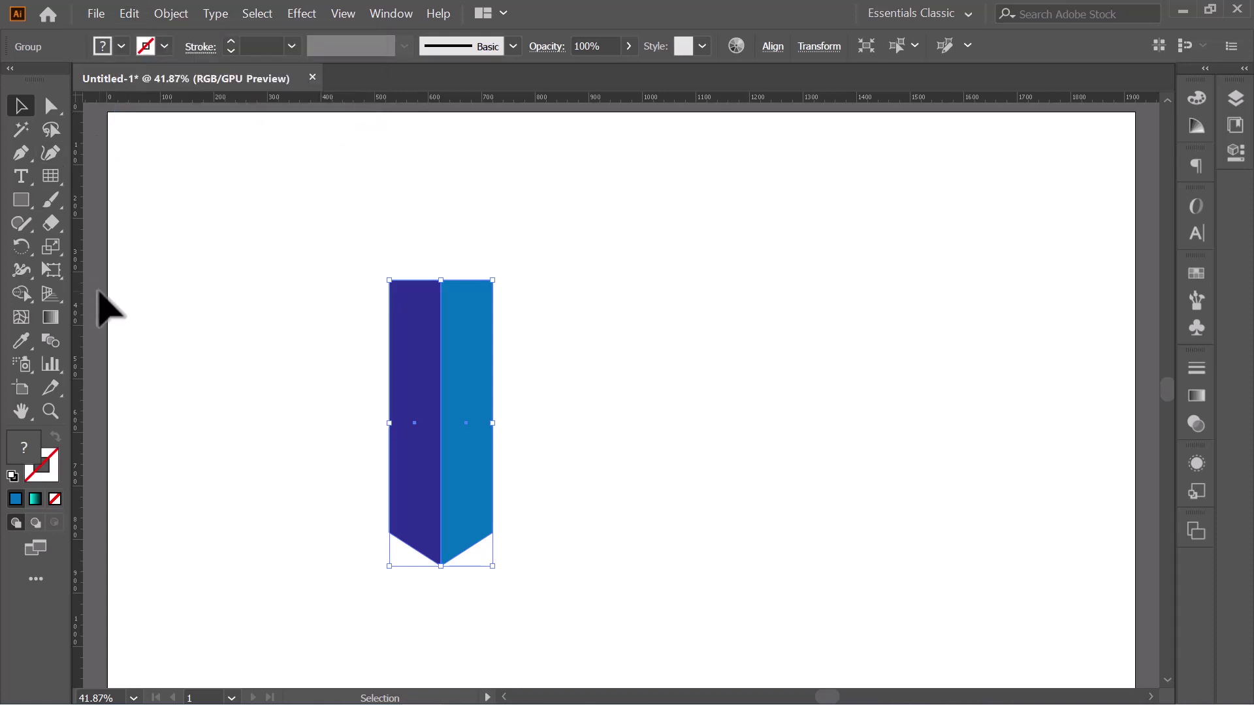
left_click_drag(431, 412, 682, 465)
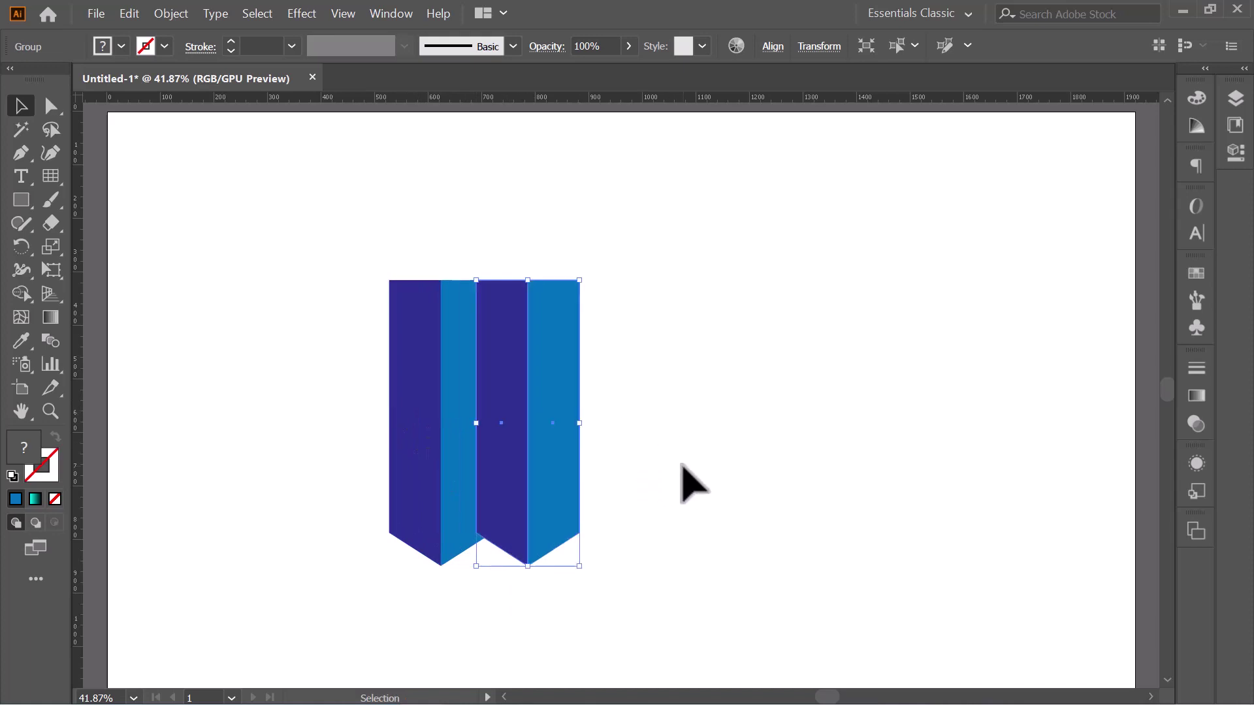
key("ctrl+z")
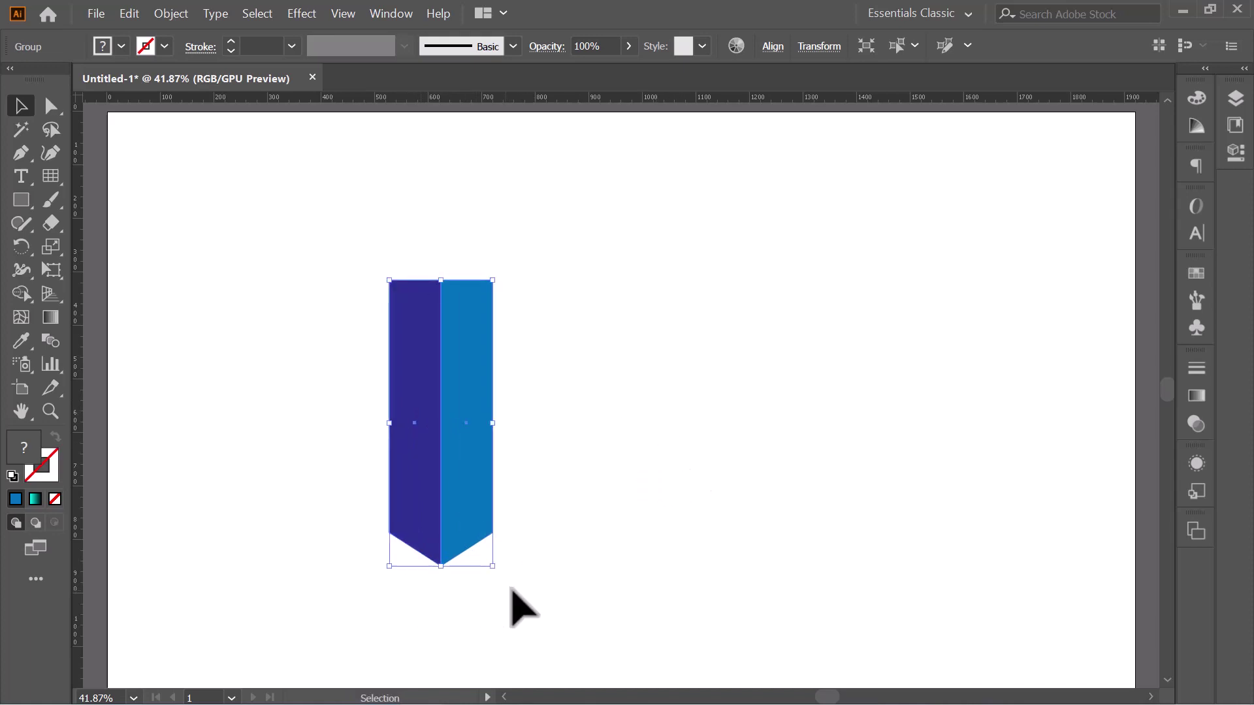
- Rotate the banner copy 90°, align it across the top of the upright banner, and select both
left_click_drag(494, 572, 574, 400)
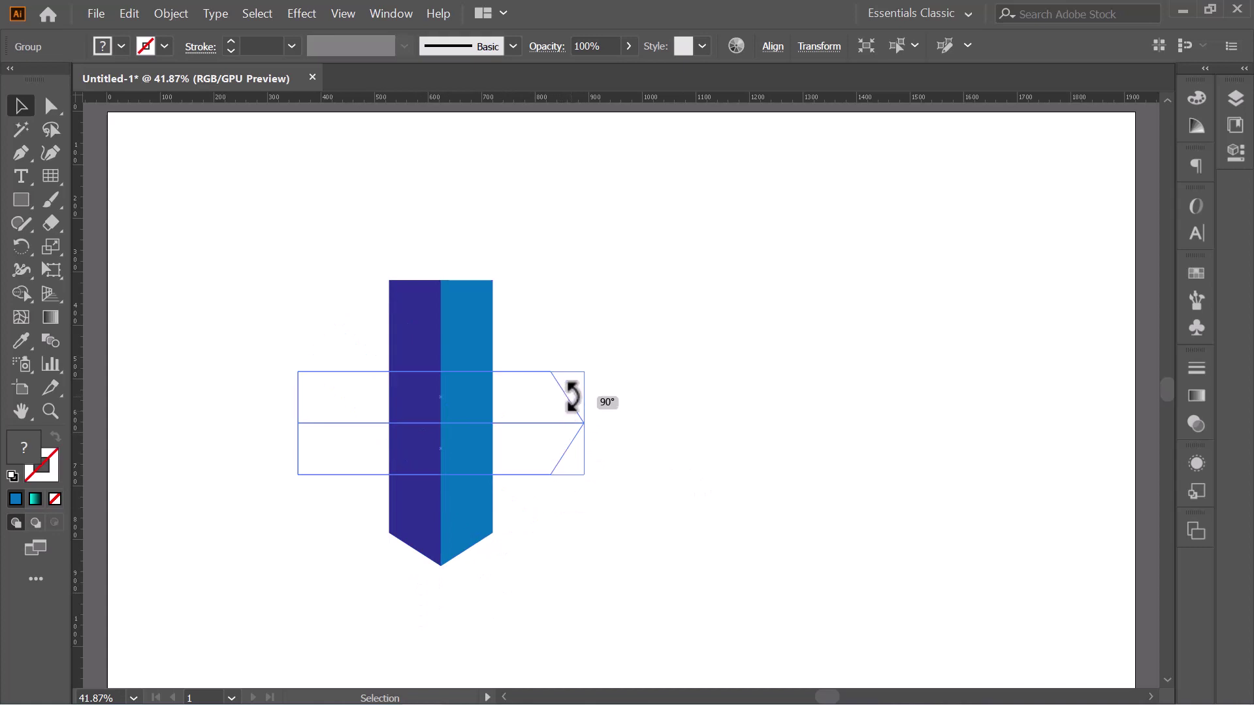
left_click_drag(395, 405, 498, 333)
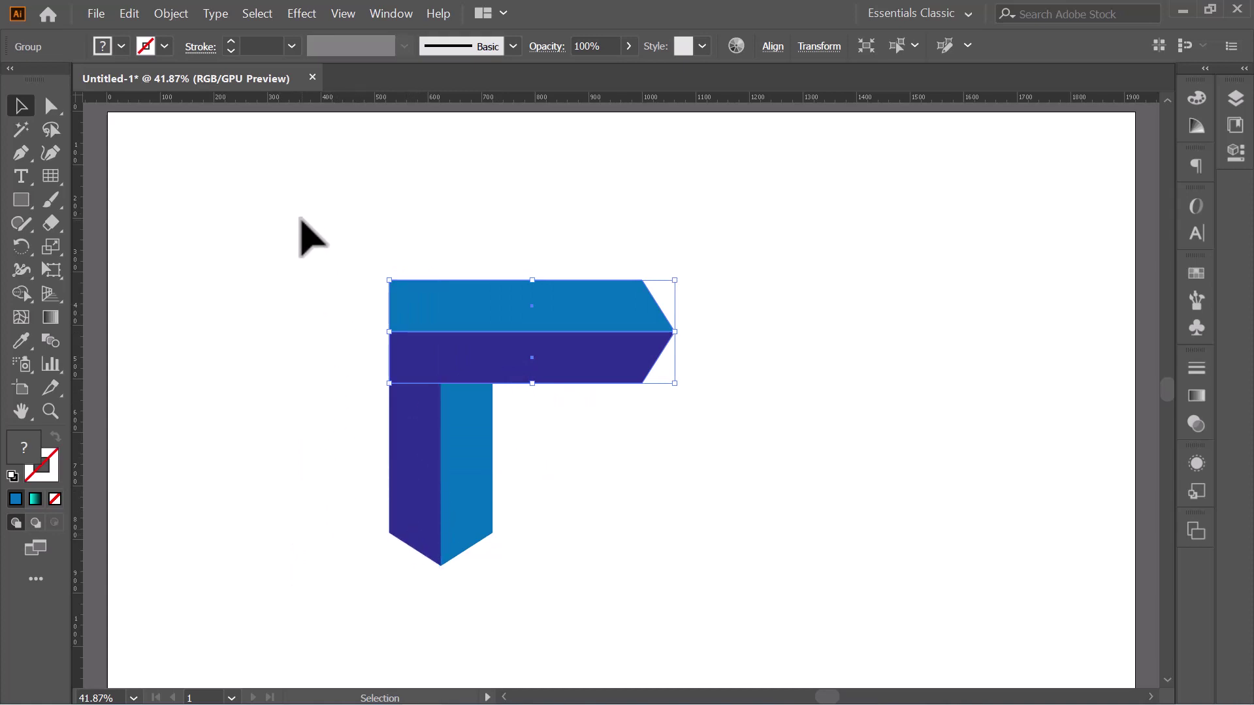
left_click_drag(300, 220, 596, 541)
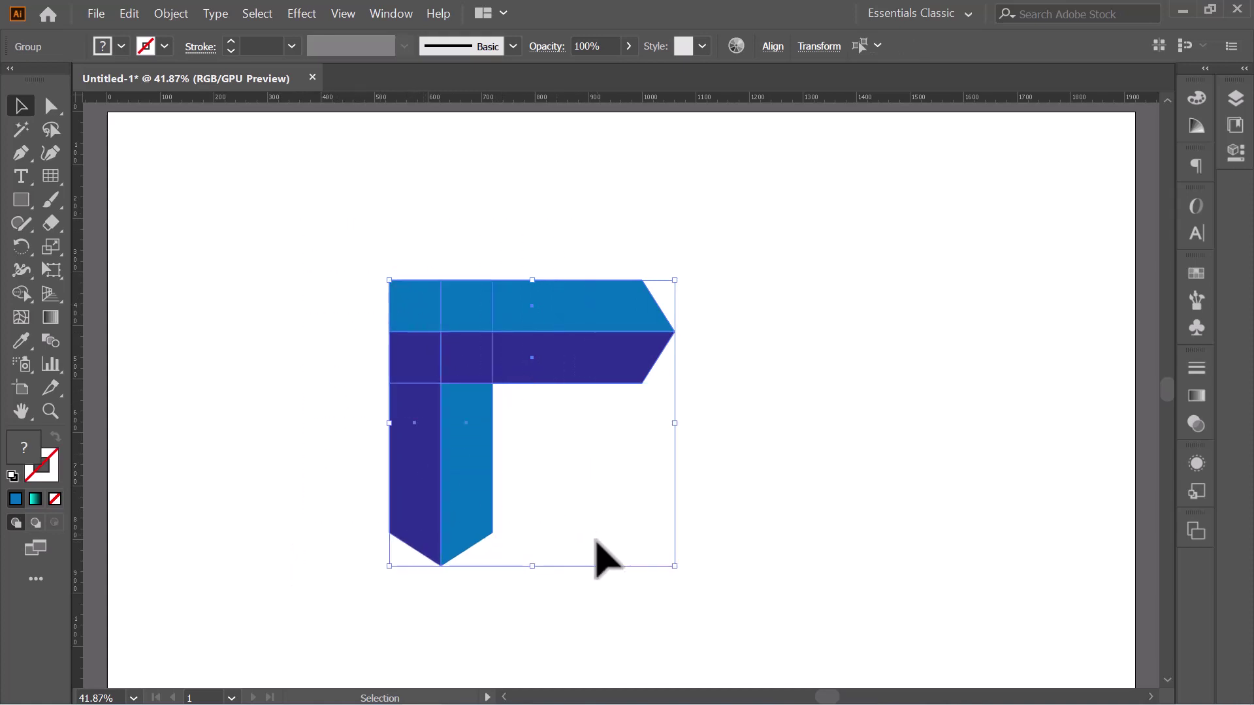
- Merge the left column and top bar into one dark indigo outer L with Shape Builder
left_click(21, 293)
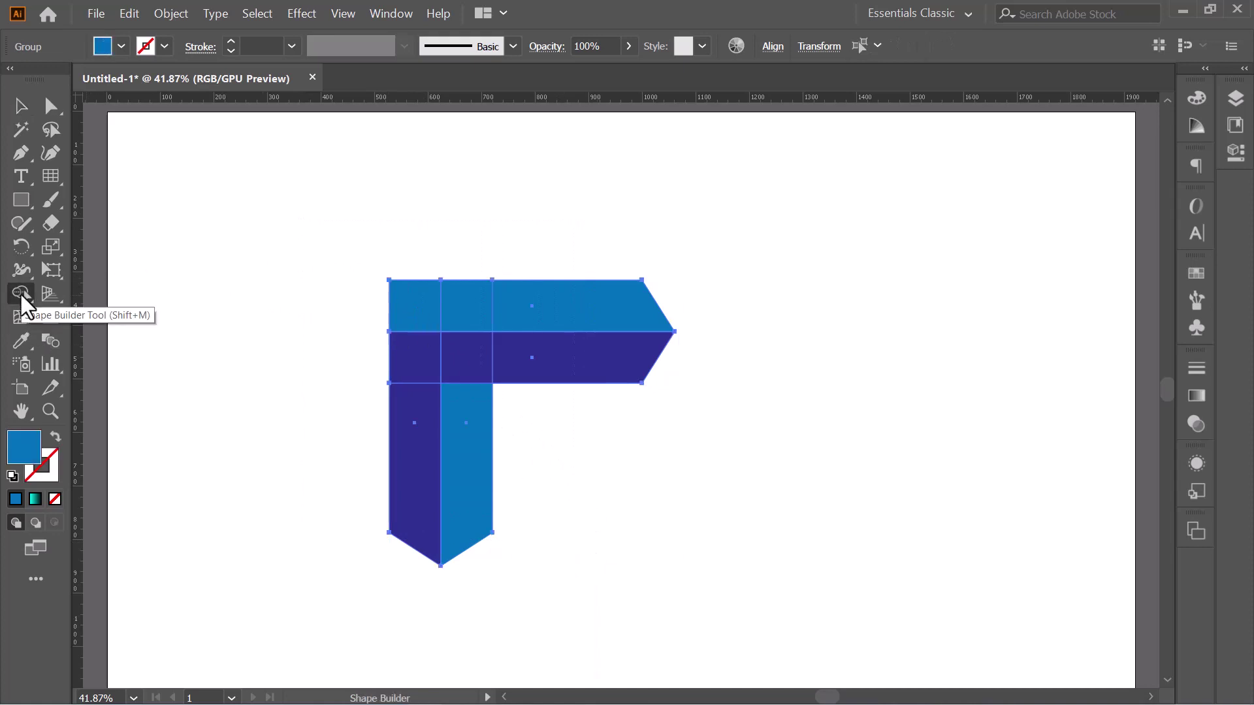
left_click(102, 45)
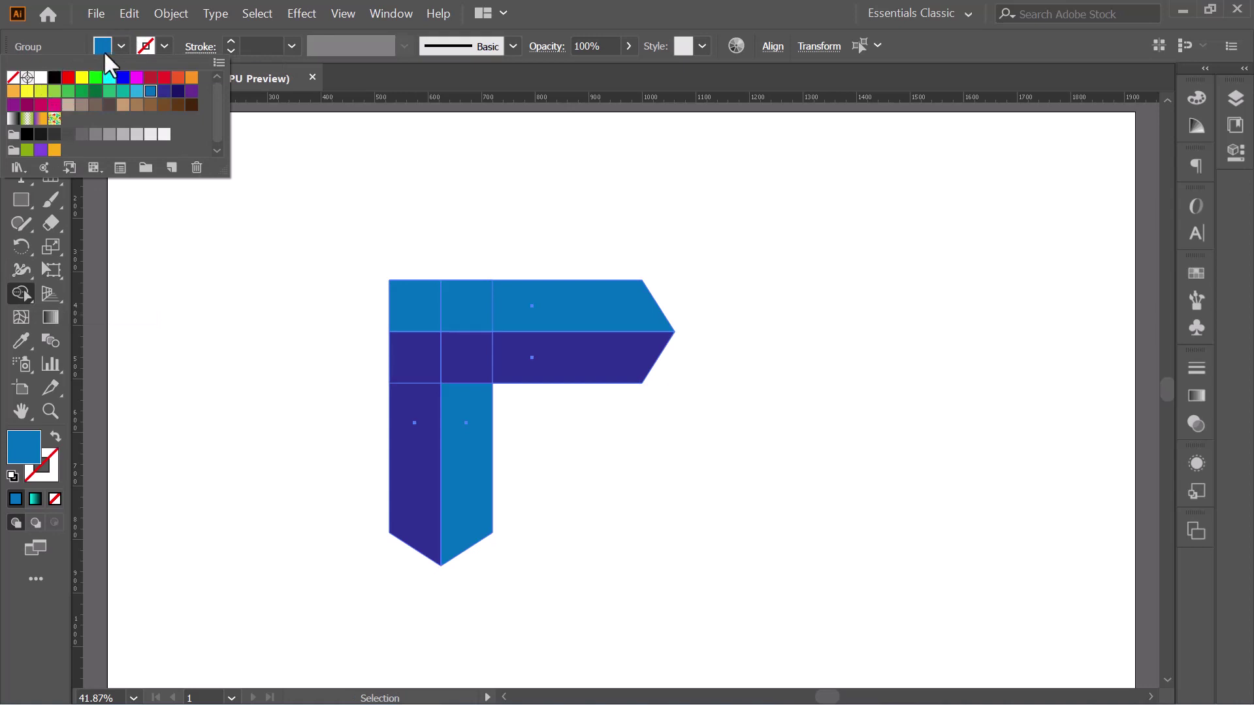
left_click(163, 91)
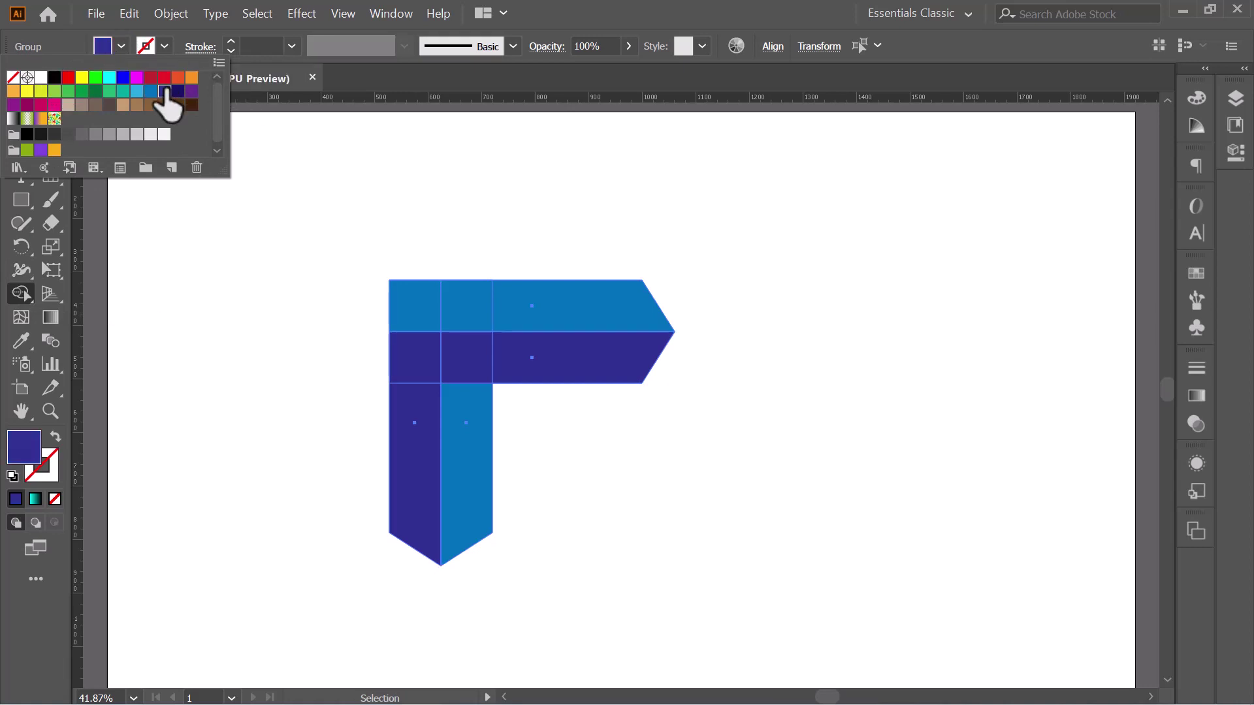
left_click_drag(415, 422, 590, 307)
key("ctrl+shift+a")
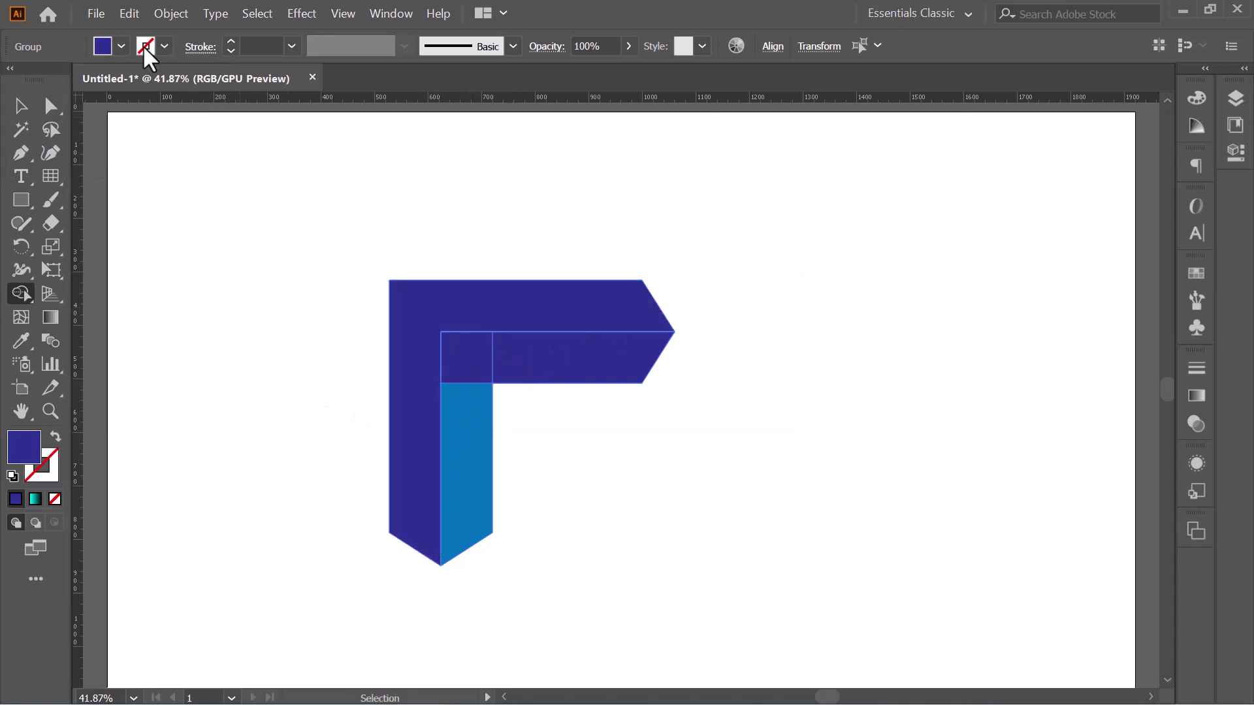
- Merge the inner pieces into one blue inner L
left_click(103, 44)
left_click(155, 90)
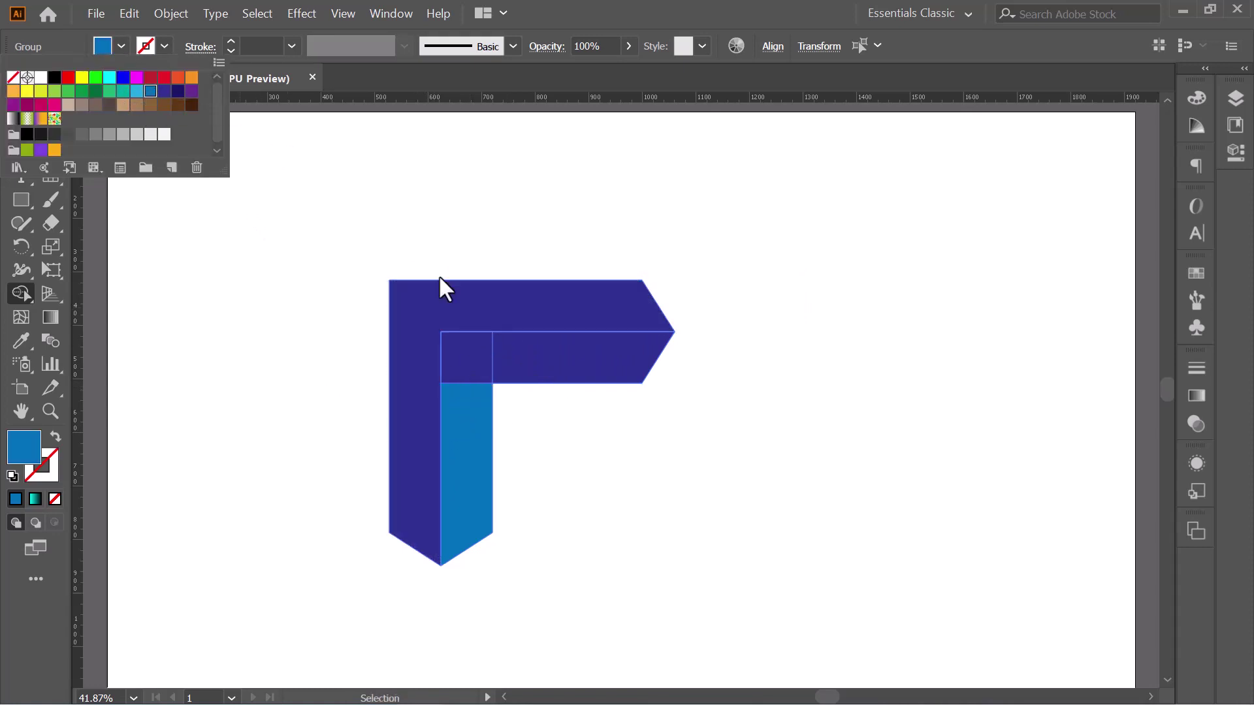
left_click_drag(481, 428, 587, 359)
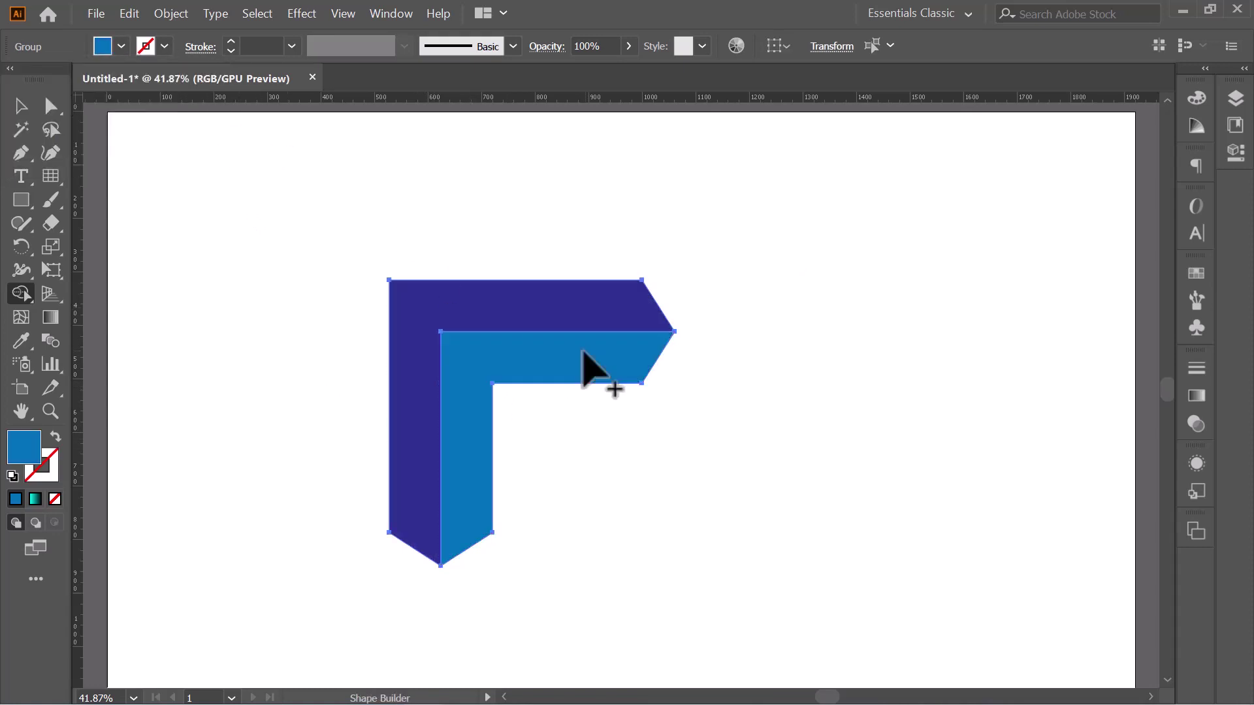
left_click(21, 106)
left_click(350, 322)
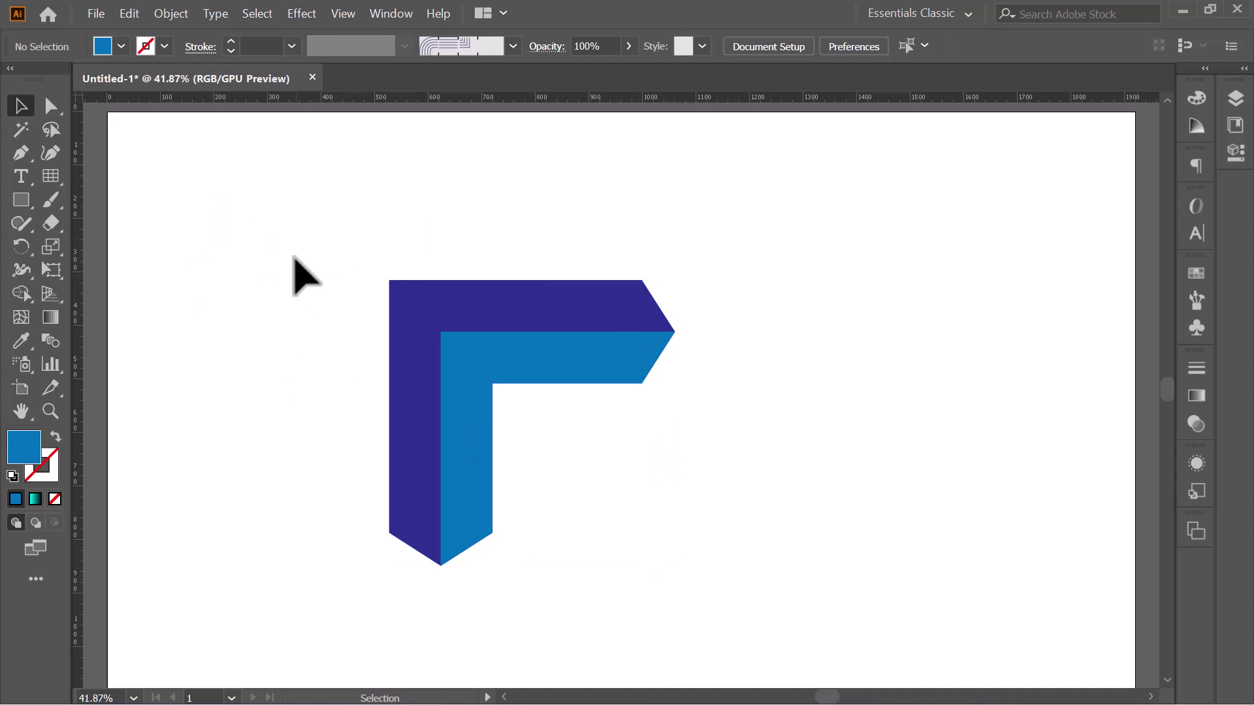
- Nudge the L-shaped corner up-left, then copy, paste in front and drag the copy to its right
left_click_drag(350, 280, 602, 482)
left_click_drag(503, 358, 419, 318)
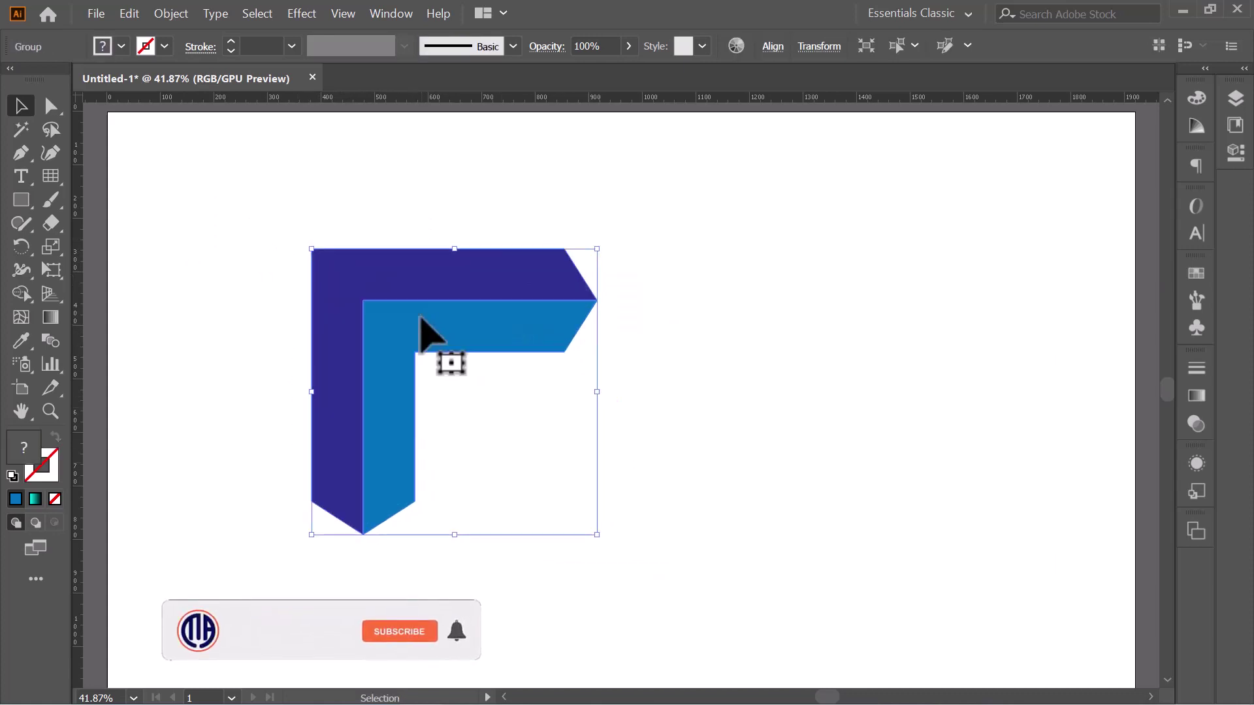
left_click(130, 13)
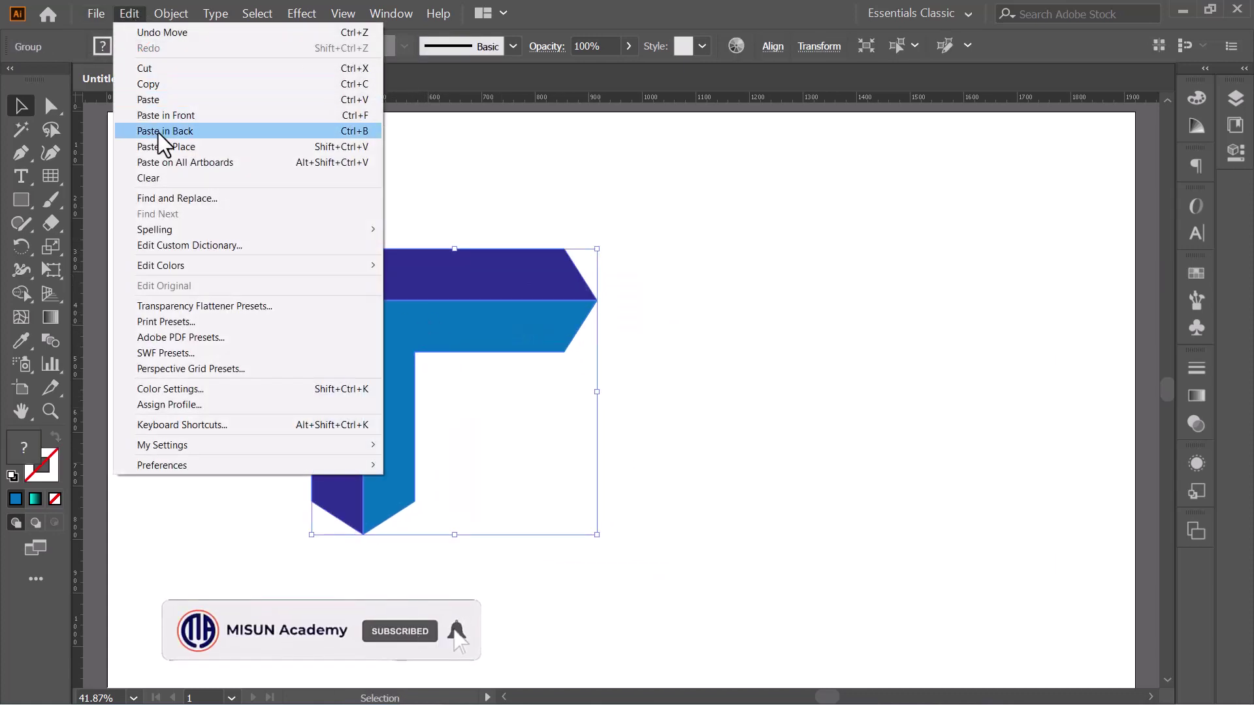
left_click(150, 85)
left_click(128, 14)
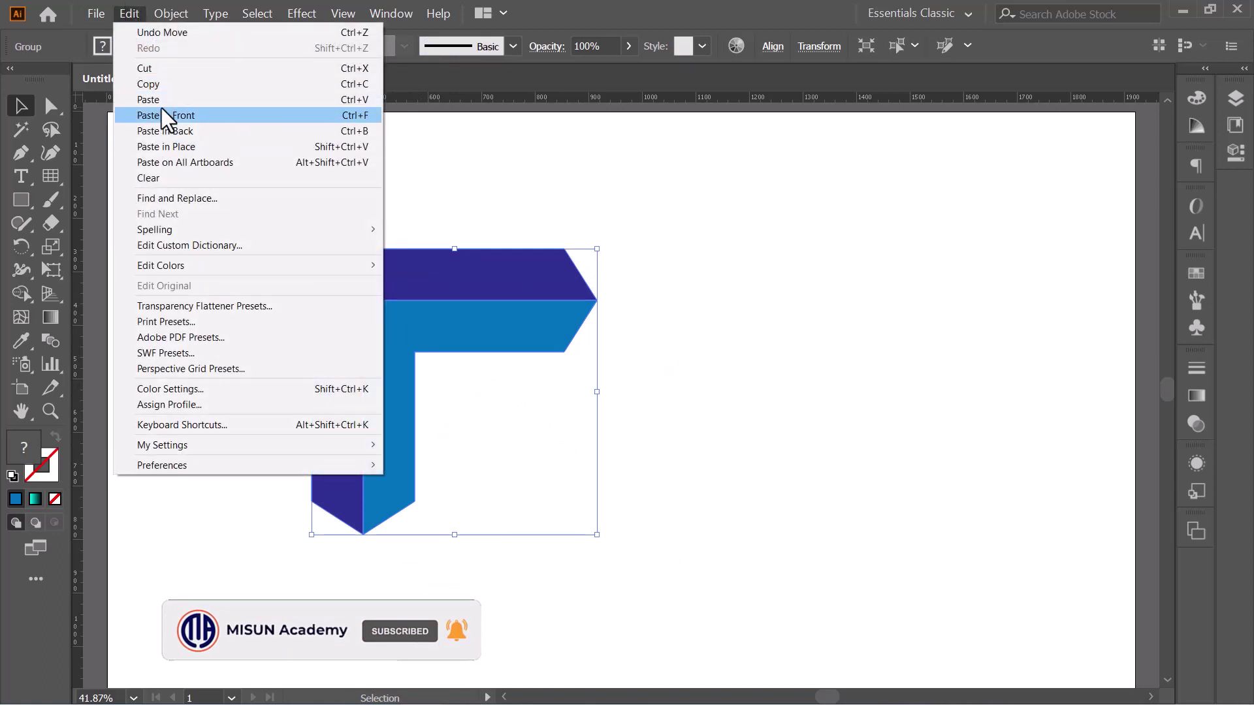
left_click(159, 117)
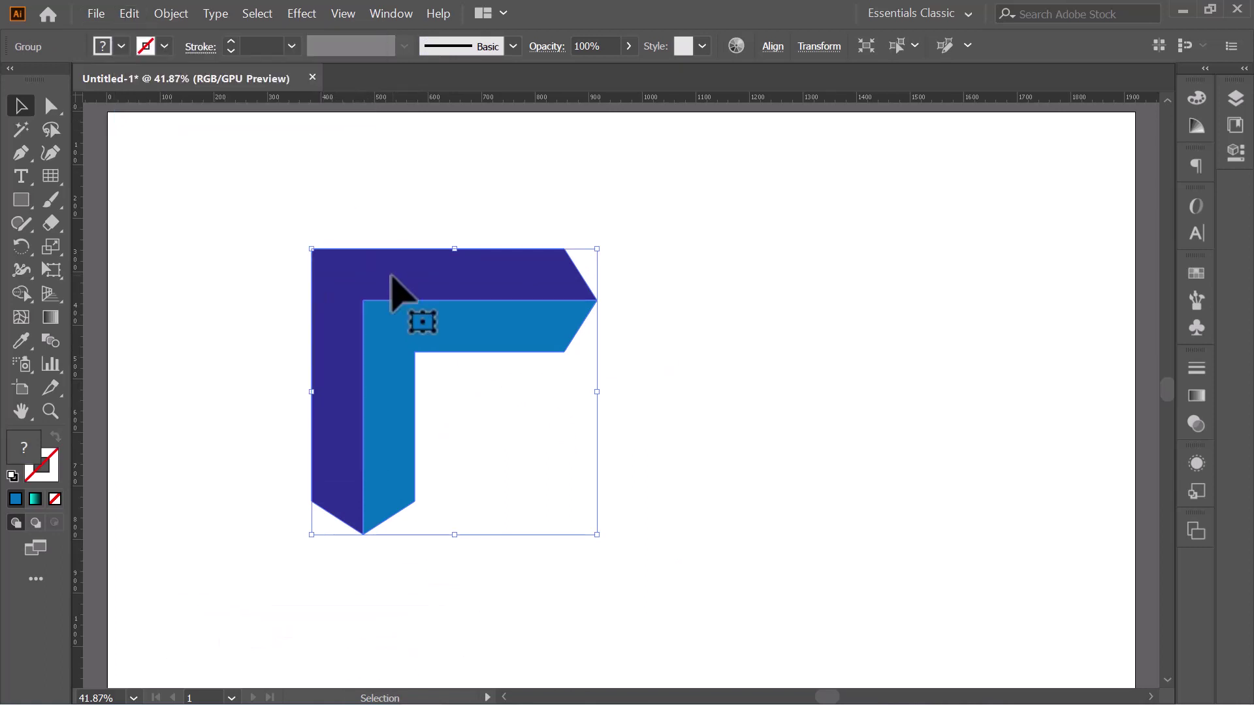
left_click_drag(395, 287, 644, 313)
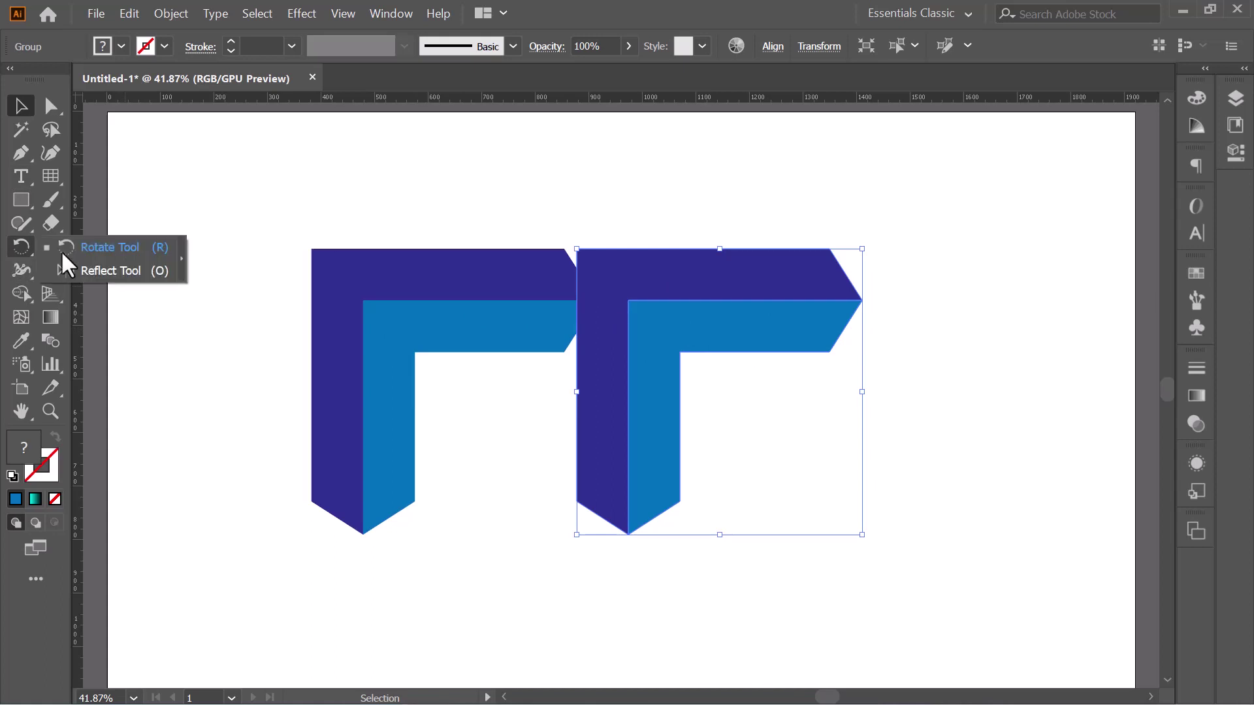
- Reflect the copied corner across the vertical axis
left_click_drag(14, 246, 88, 270)
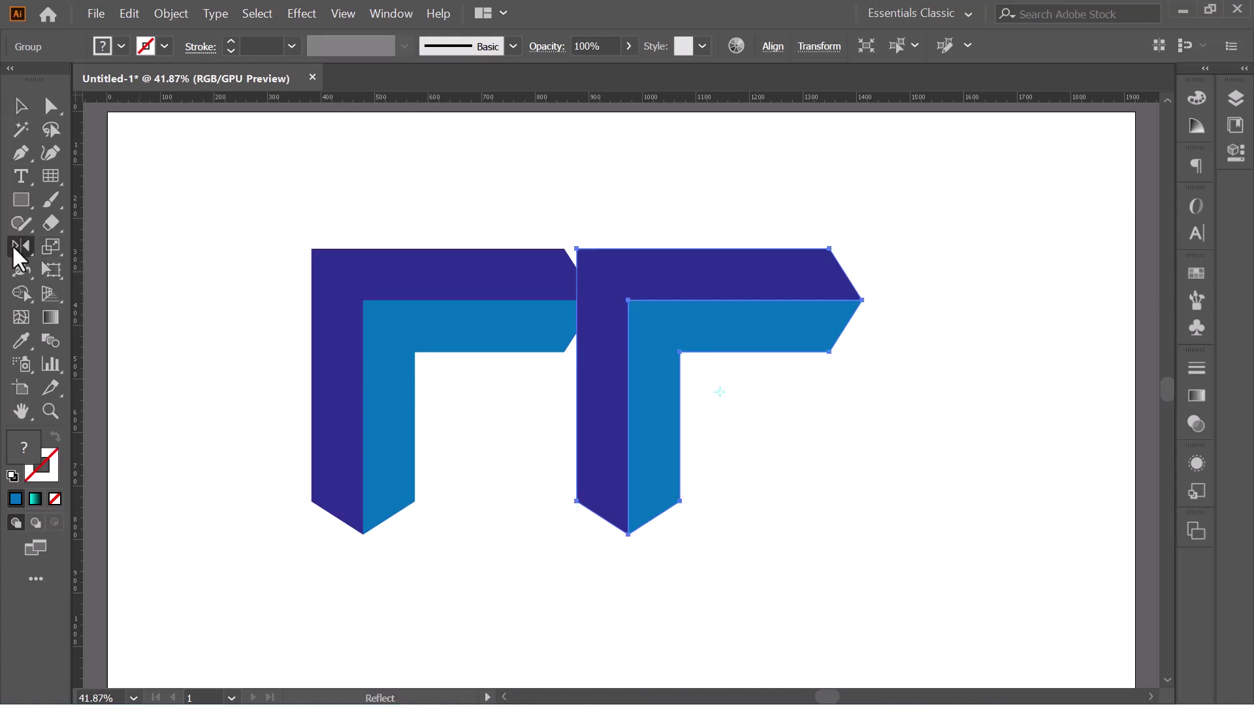
double_click(15, 250)
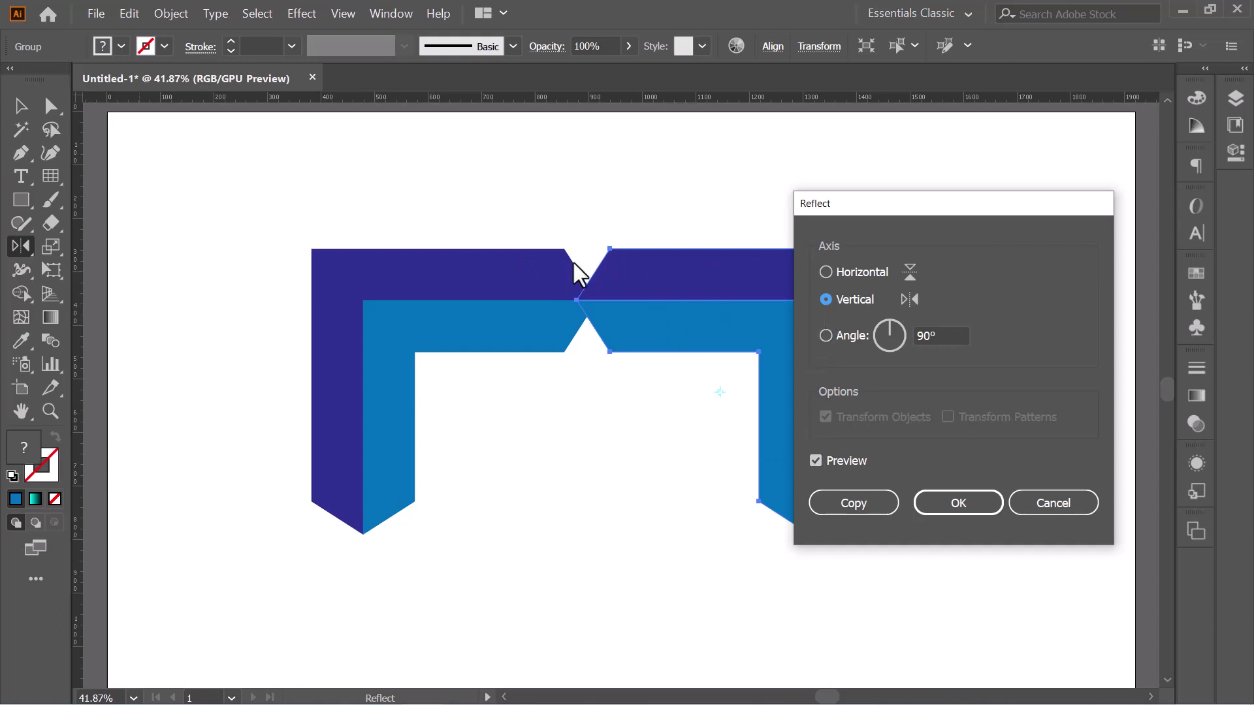
left_click(947, 507)
left_click(21, 106)
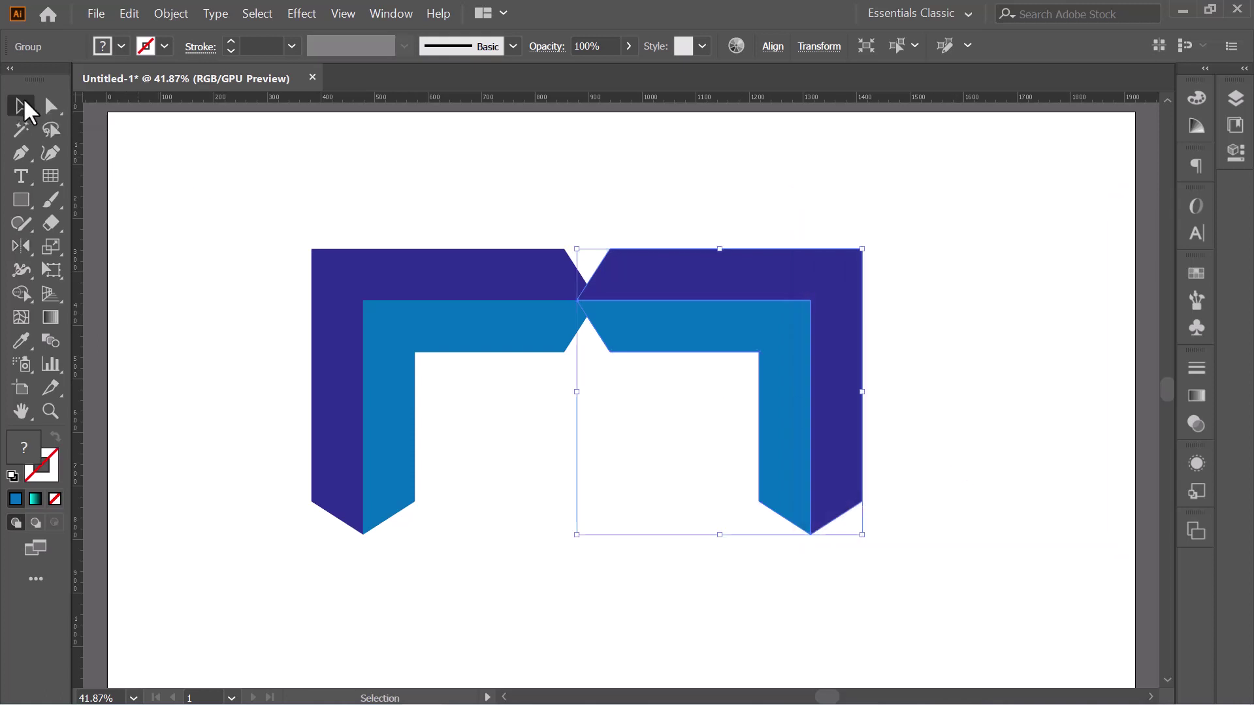
- Slide the mirrored corner left flush onto the original, checking the seam zoomed in, then select the arch
left_click_drag(760, 291, 572, 293)
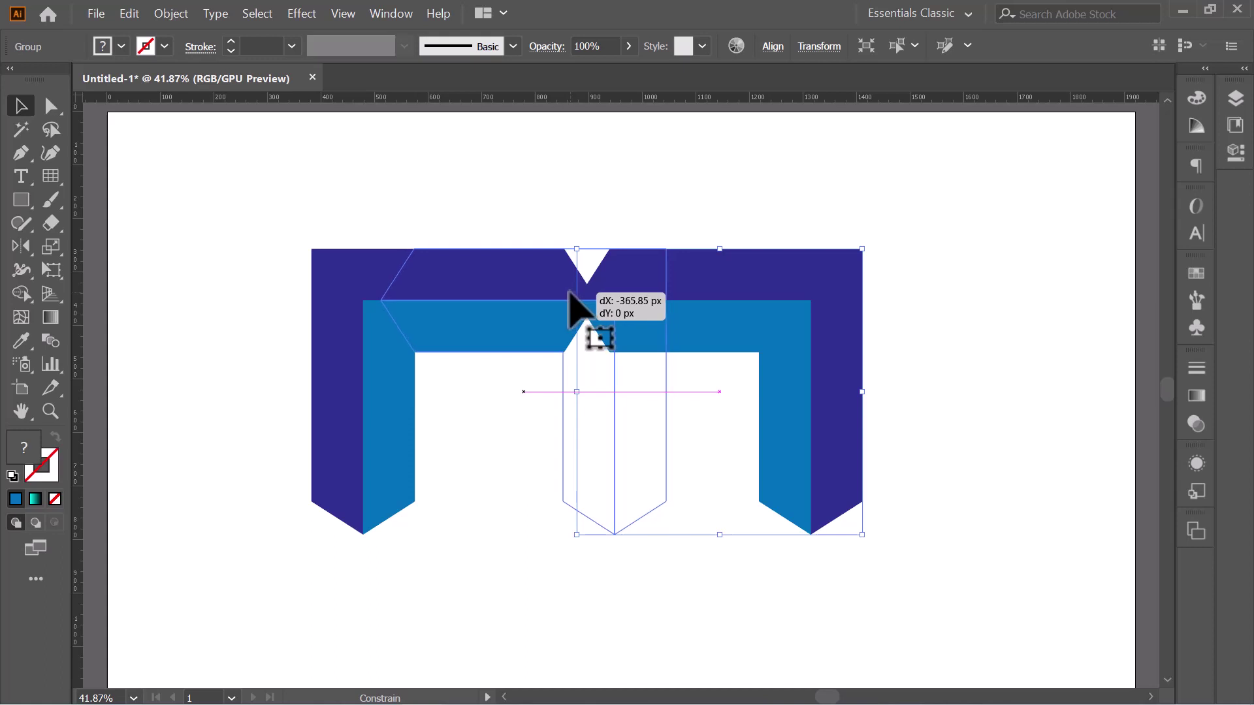
left_click_drag(572, 293, 571, 292)
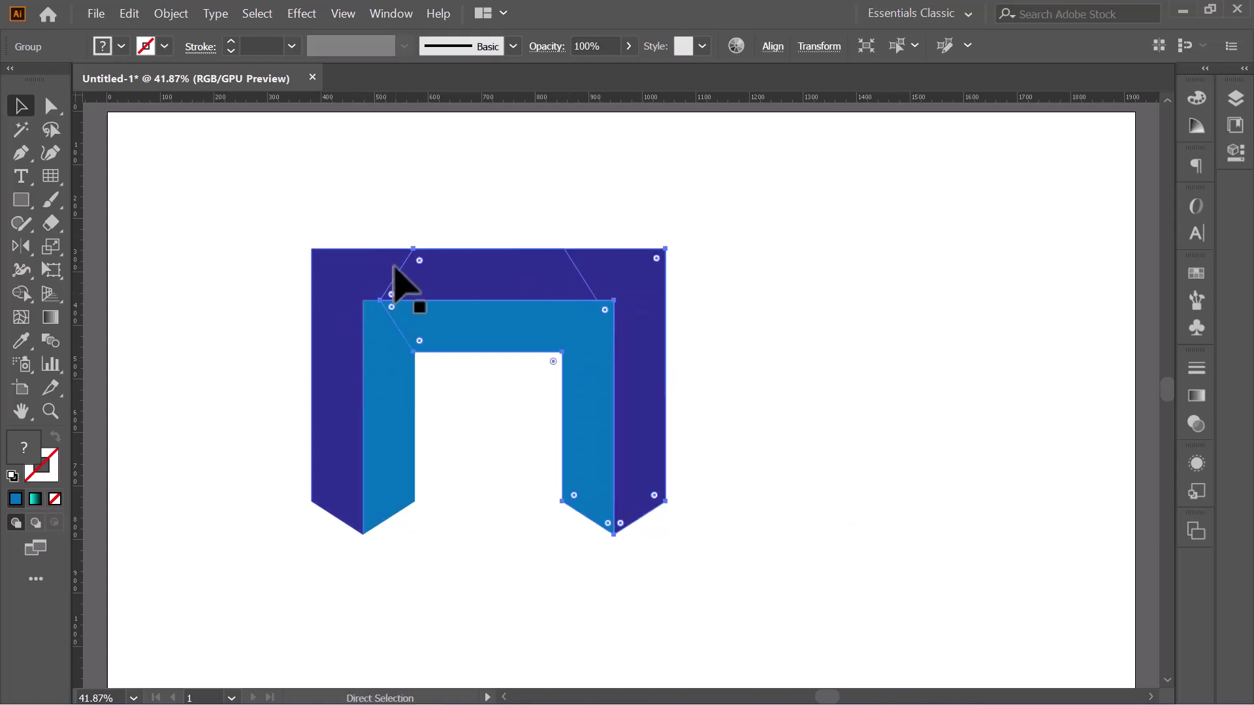
key("ctrl+equal")
key("ctrl+equal")
key("ctrl+equal")
key("ctrl+equal")
left_click_drag(393, 264, 498, 426)
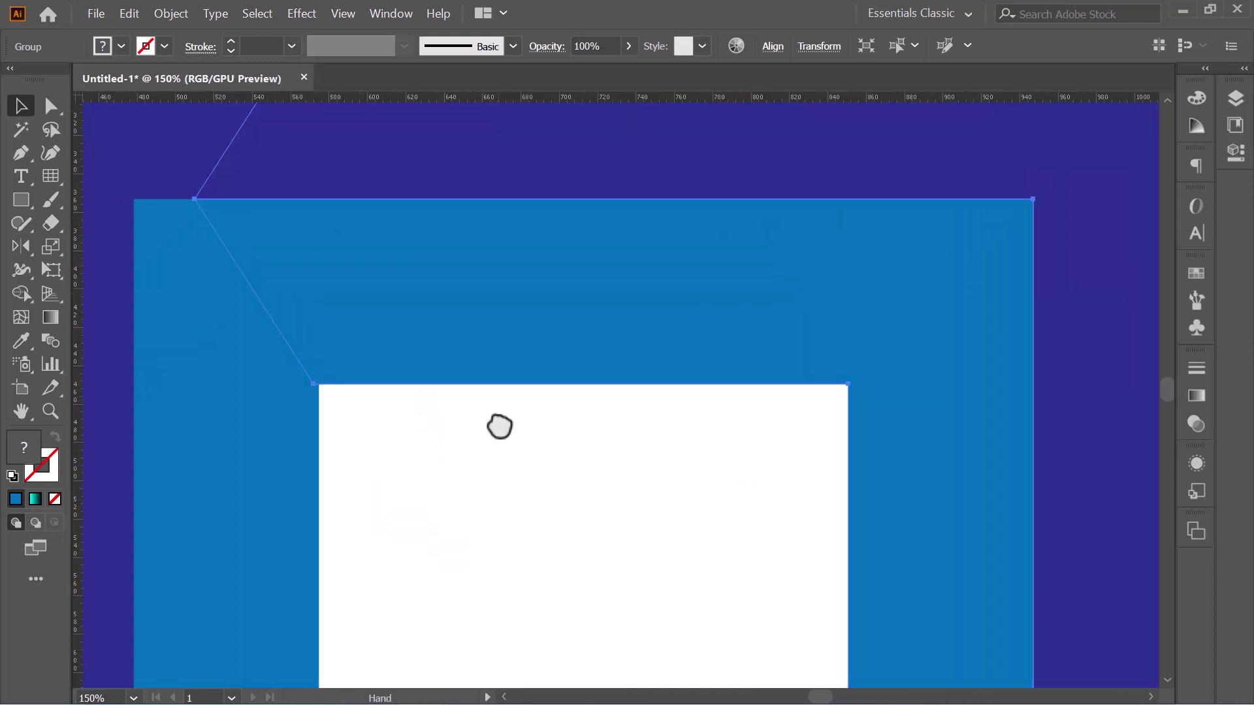
left_click_drag(370, 366, 377, 371)
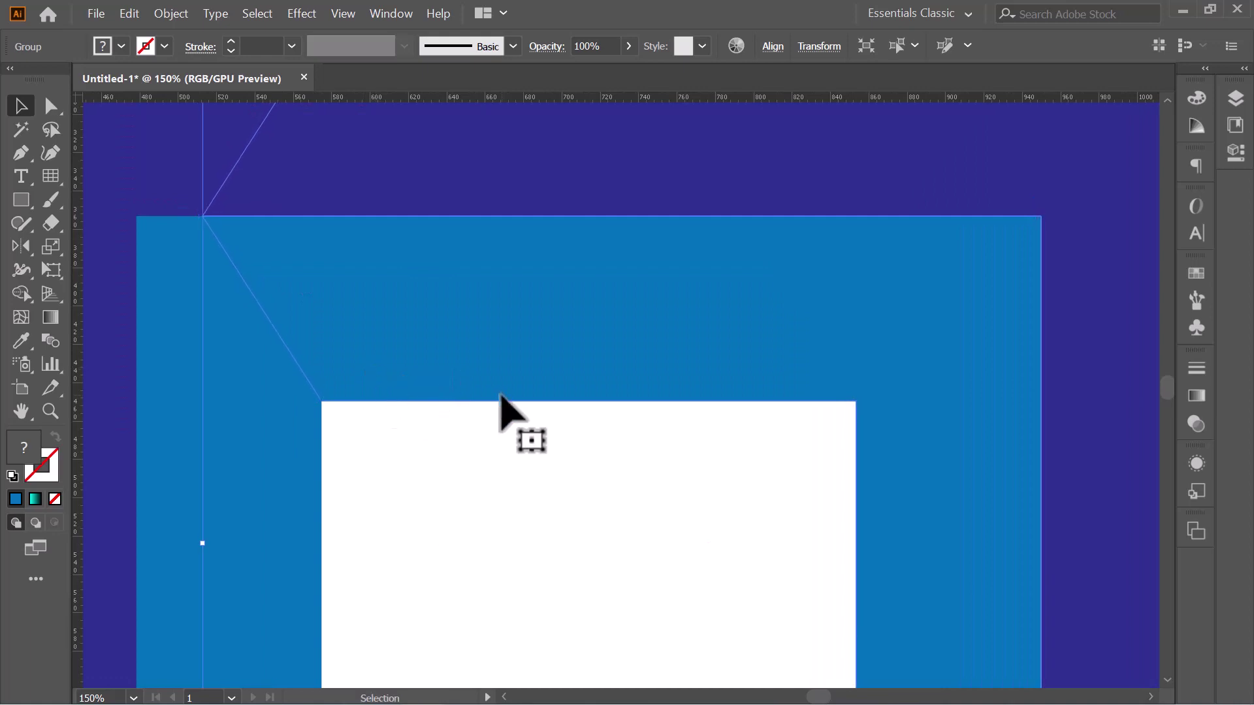
key("ctrl")
key("ctrl+0")
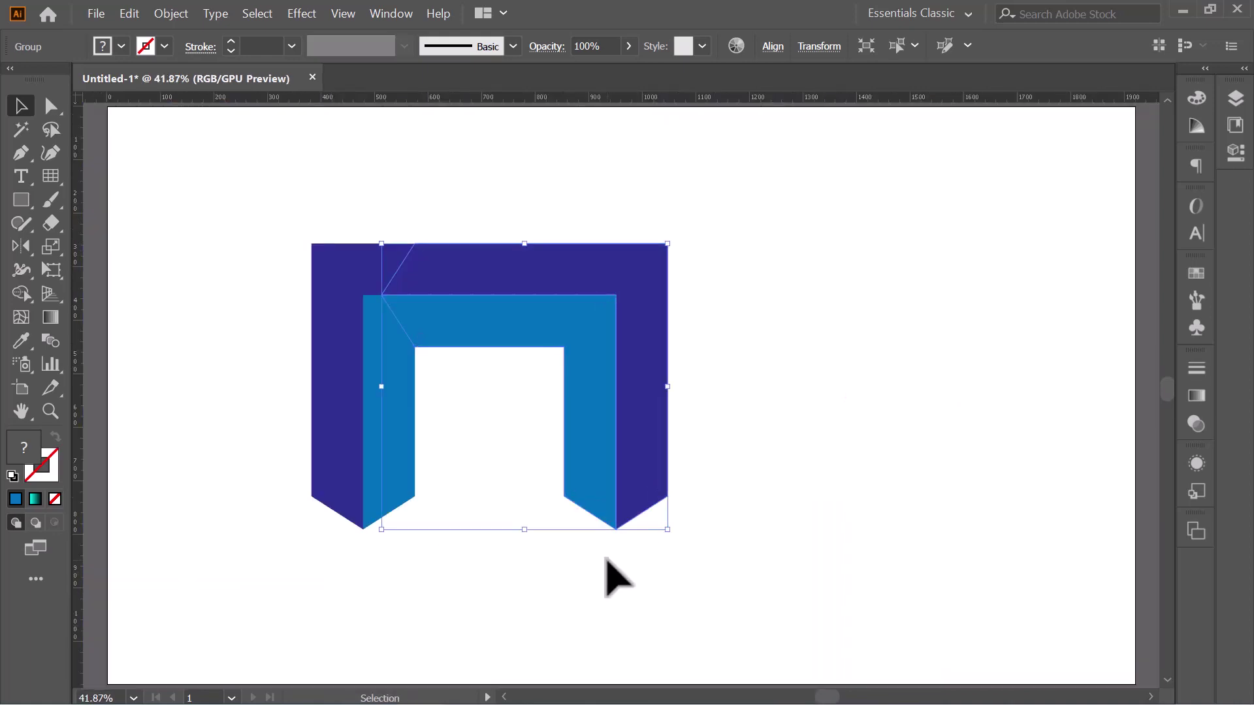
left_click(725, 440)
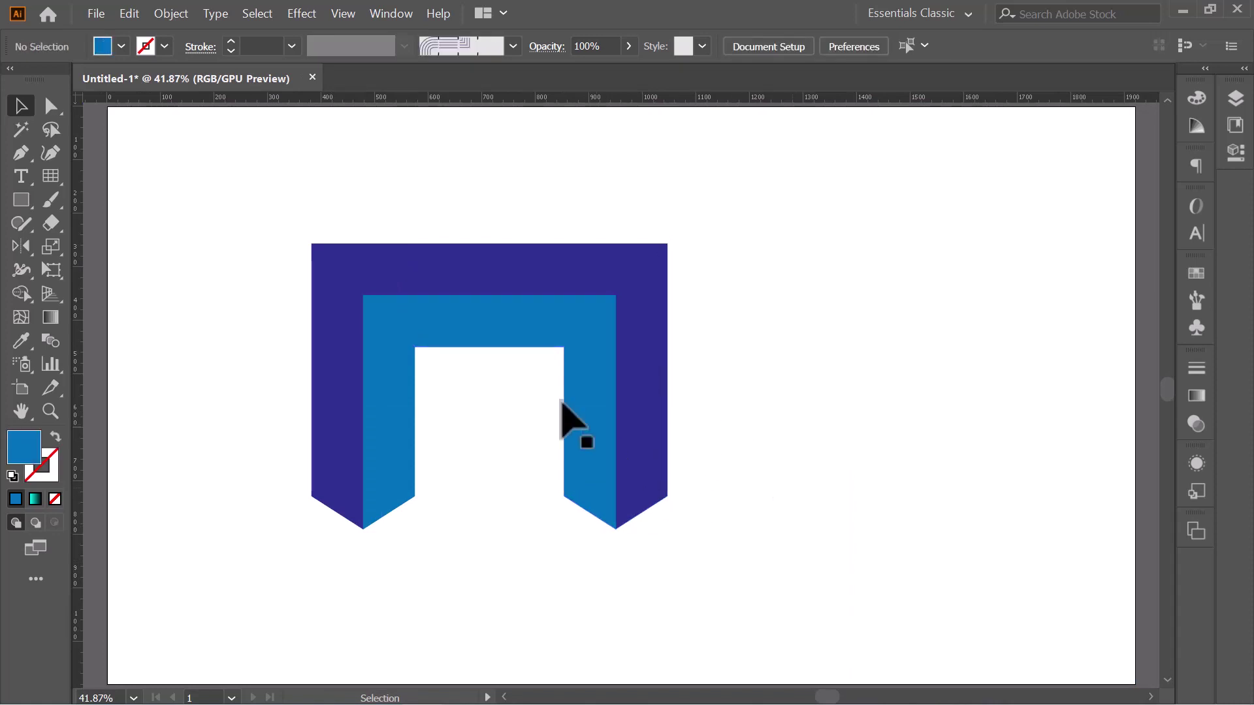
left_click_drag(248, 211, 855, 583)
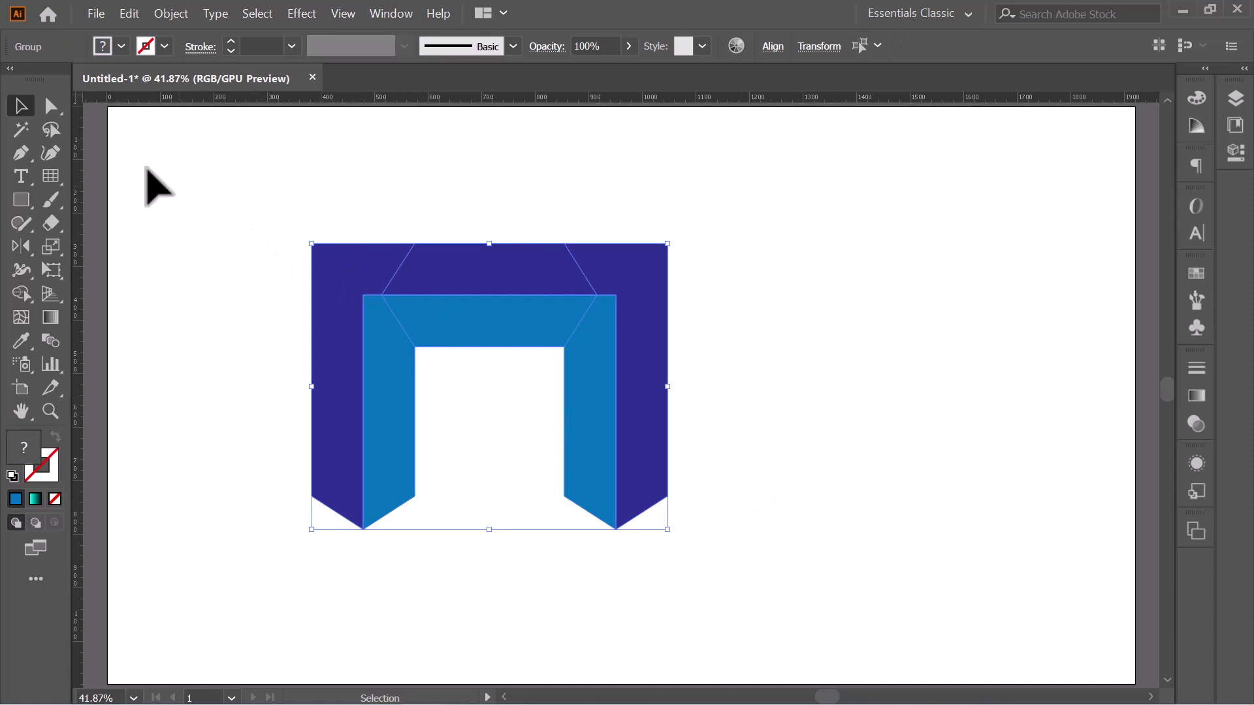
- With Shape Builder, fill the top trapezoid blue and the middle band dark indigo
left_click(19, 291)
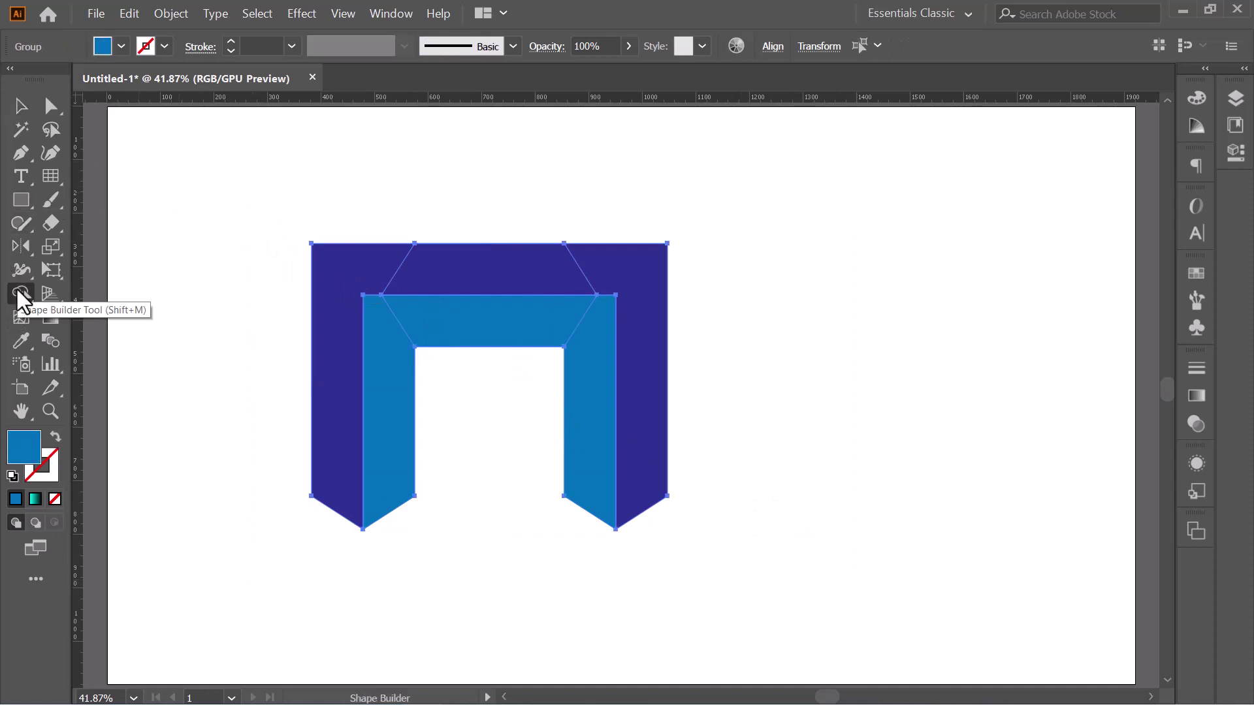
left_click(491, 257)
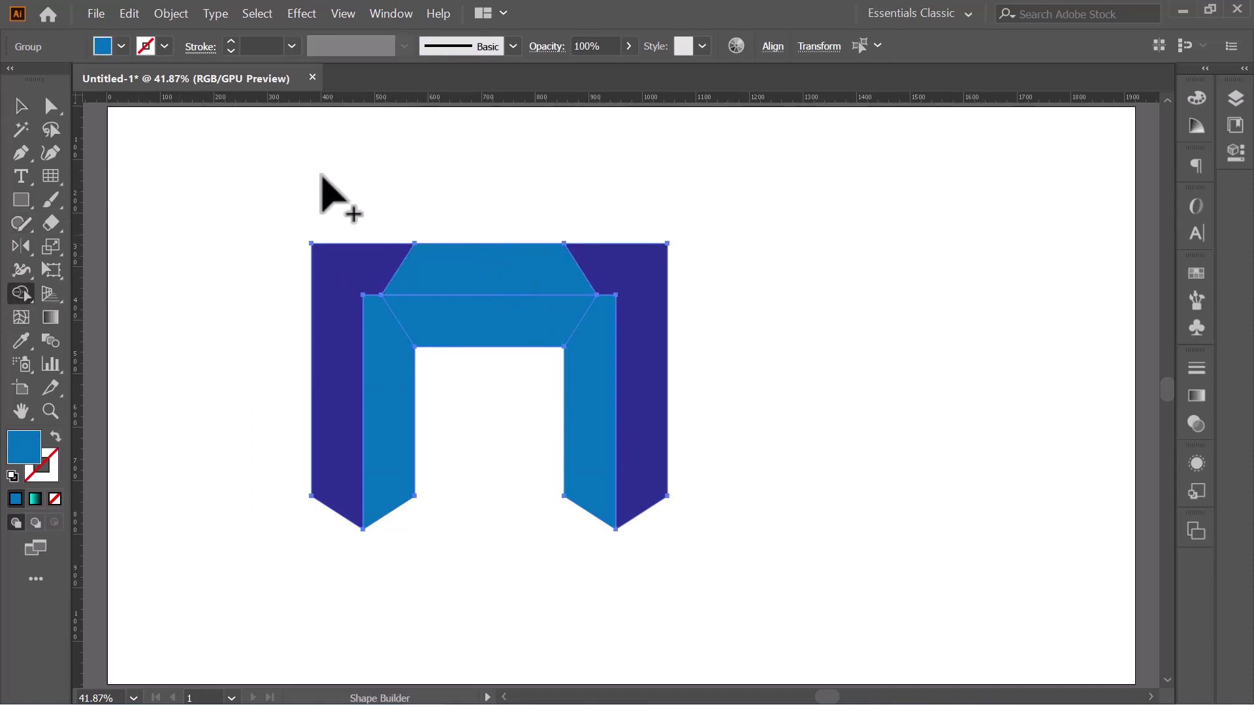
left_click(103, 47)
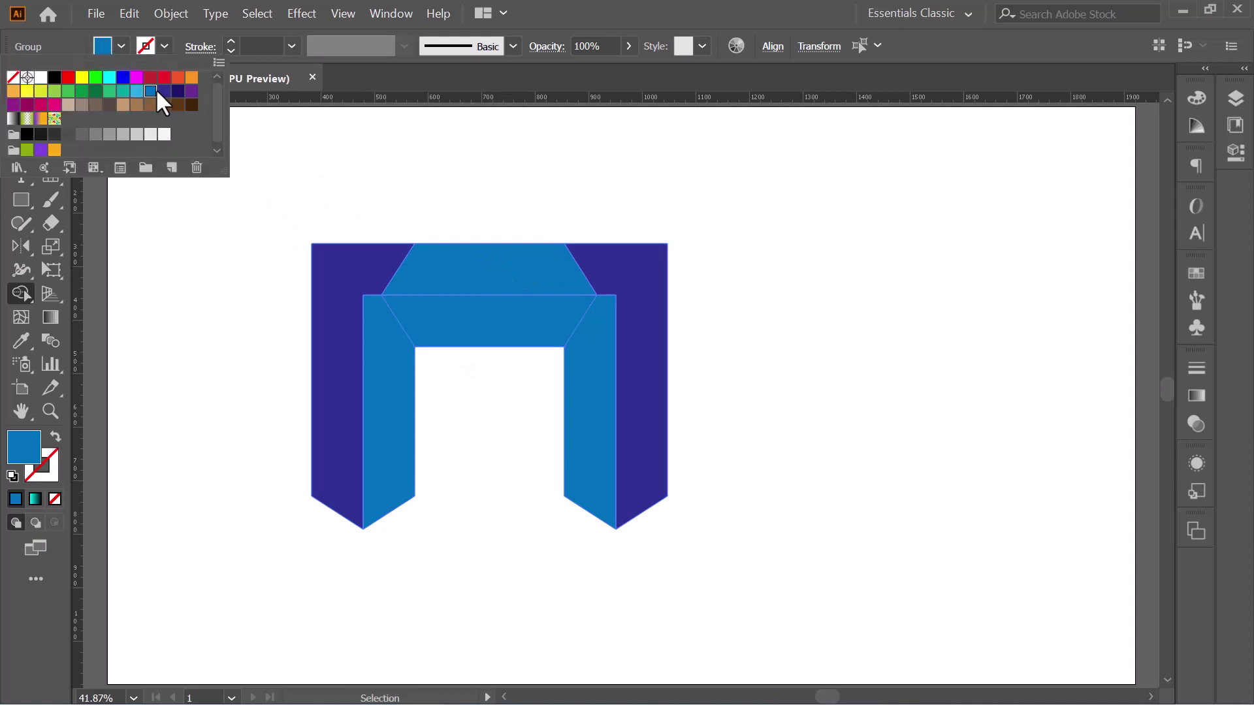
left_click(164, 90)
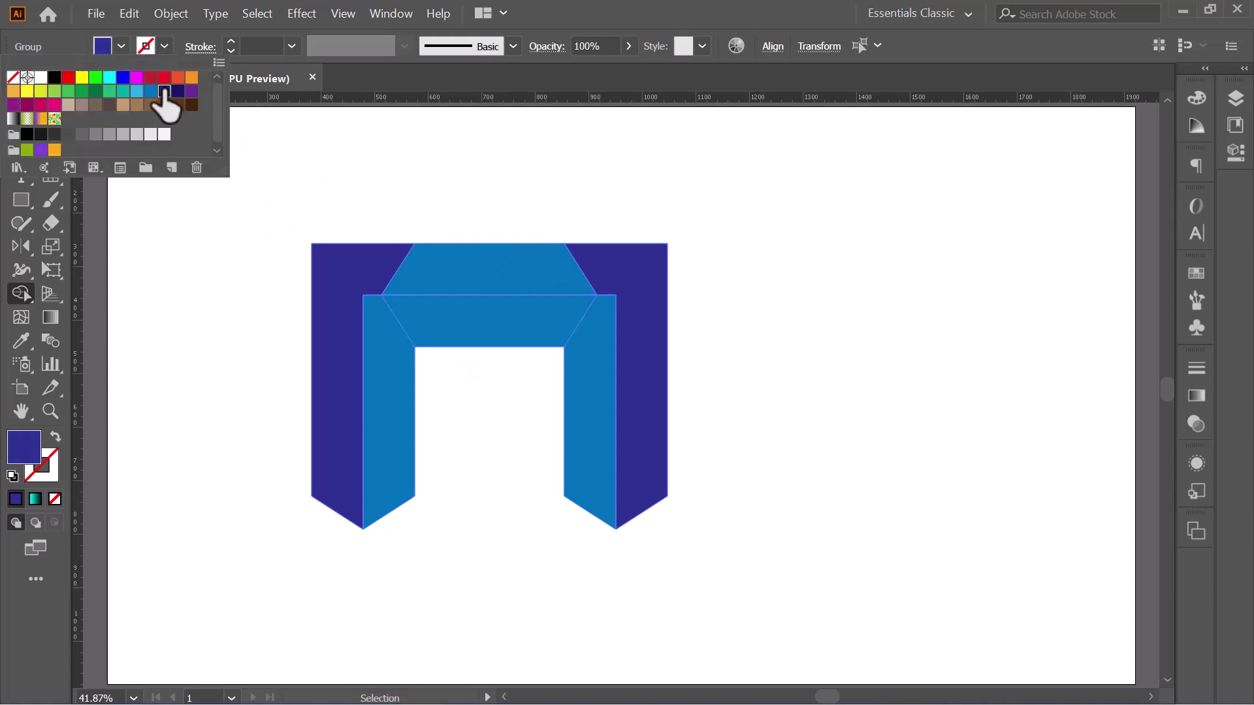
left_click(510, 333)
left_click(22, 104)
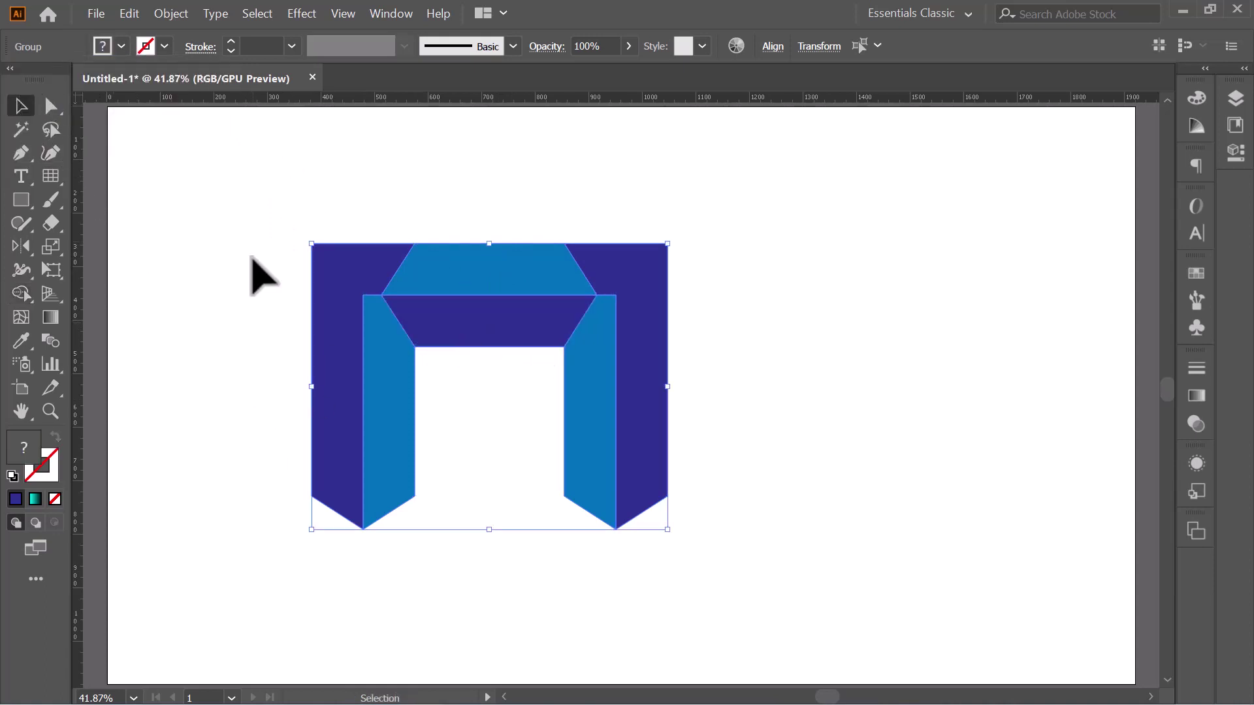
left_click(252, 272)
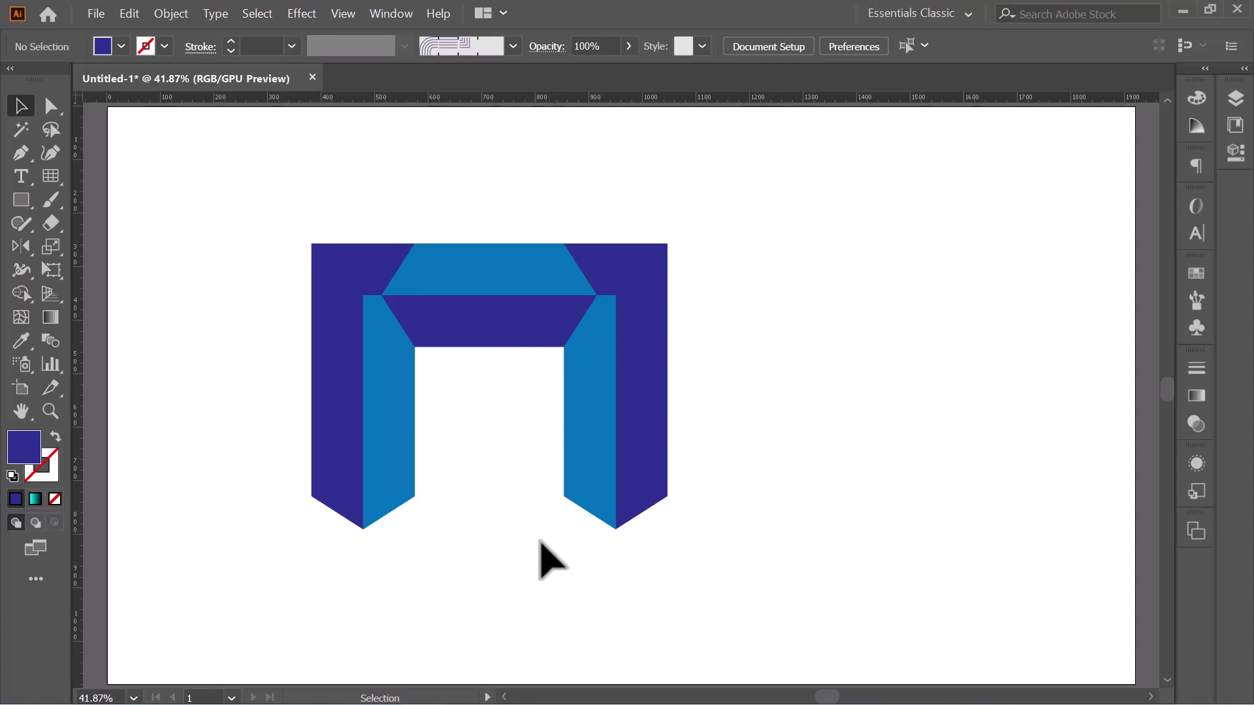
- Rotate the whole arch 90° into a C shape
left_click_drag(231, 199, 820, 655)
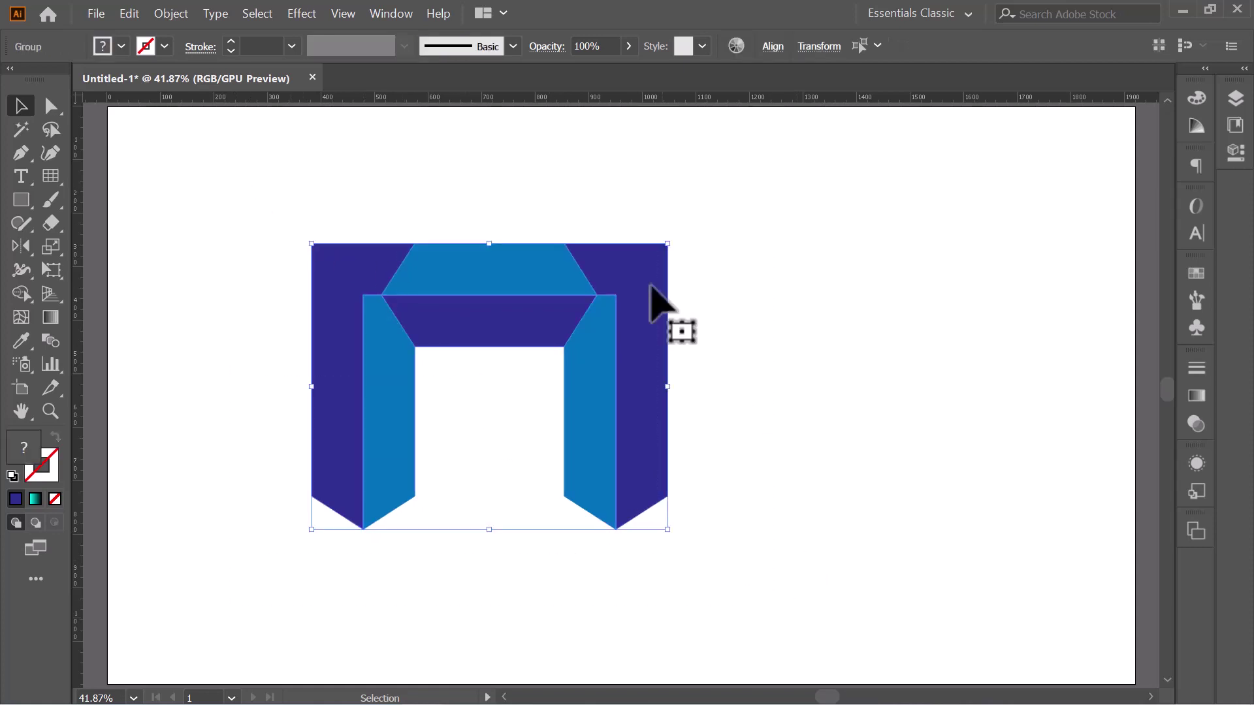
left_click_drag(672, 239, 383, 199)
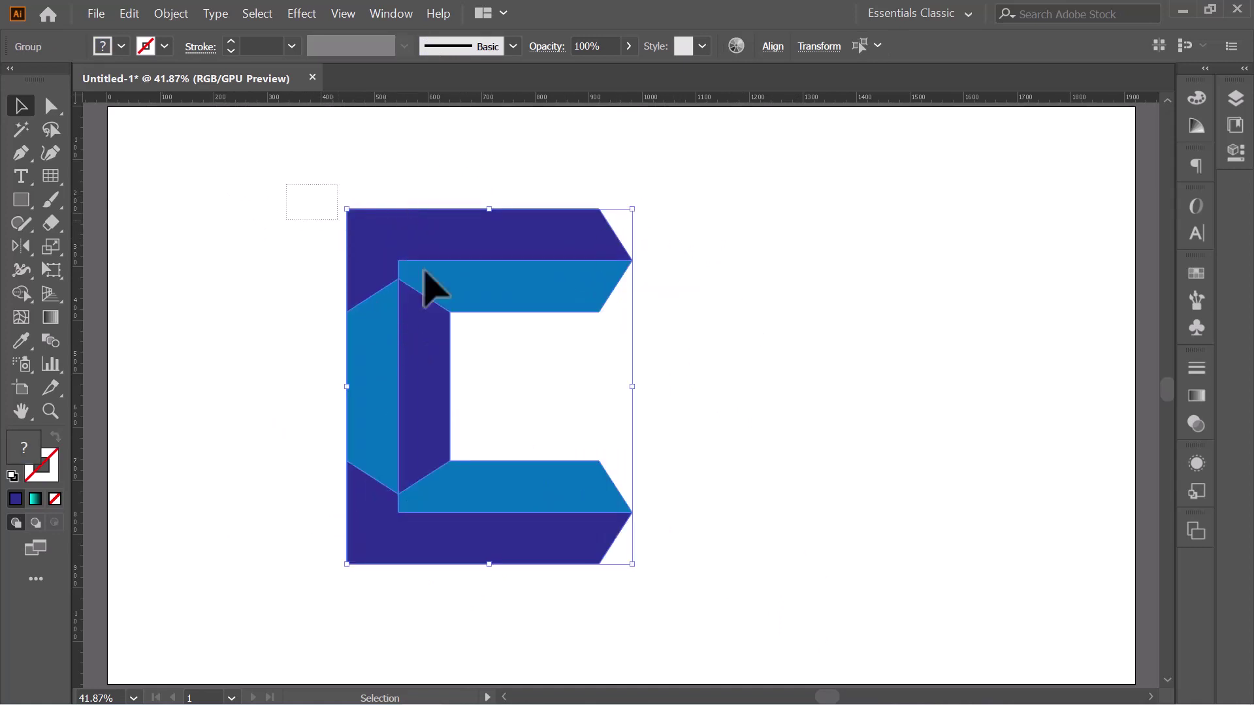
key("a")
key("v")
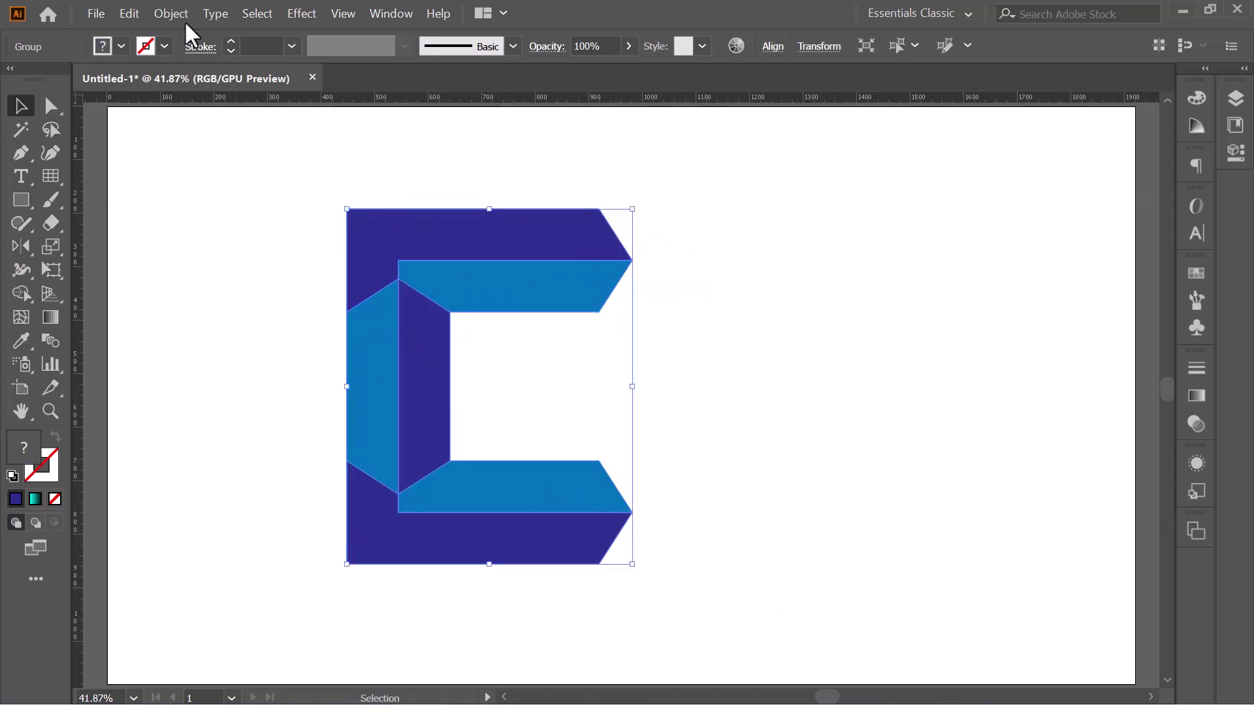
- Copy the C shape, paste it behind, reflect it vertically and move it right to close the square frame
left_click(131, 13)
left_click(144, 82)
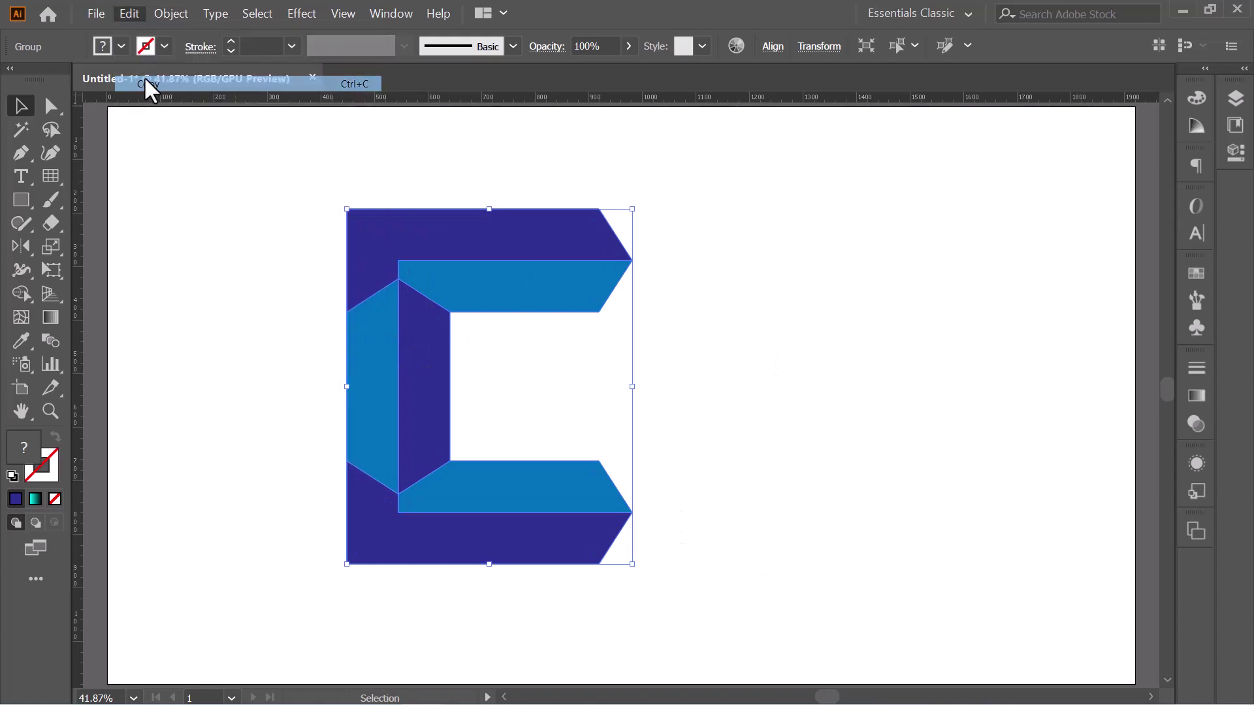
left_click(130, 14)
left_click(167, 128)
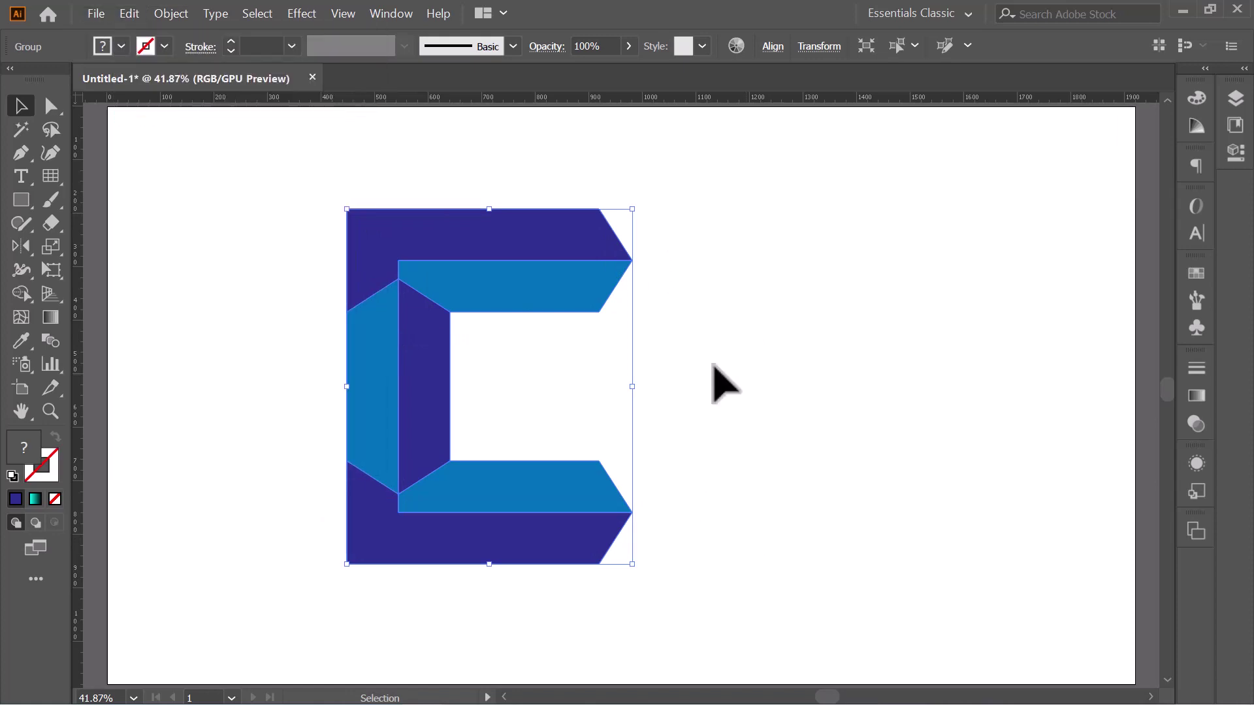
left_click(21, 247)
double_click(18, 245)
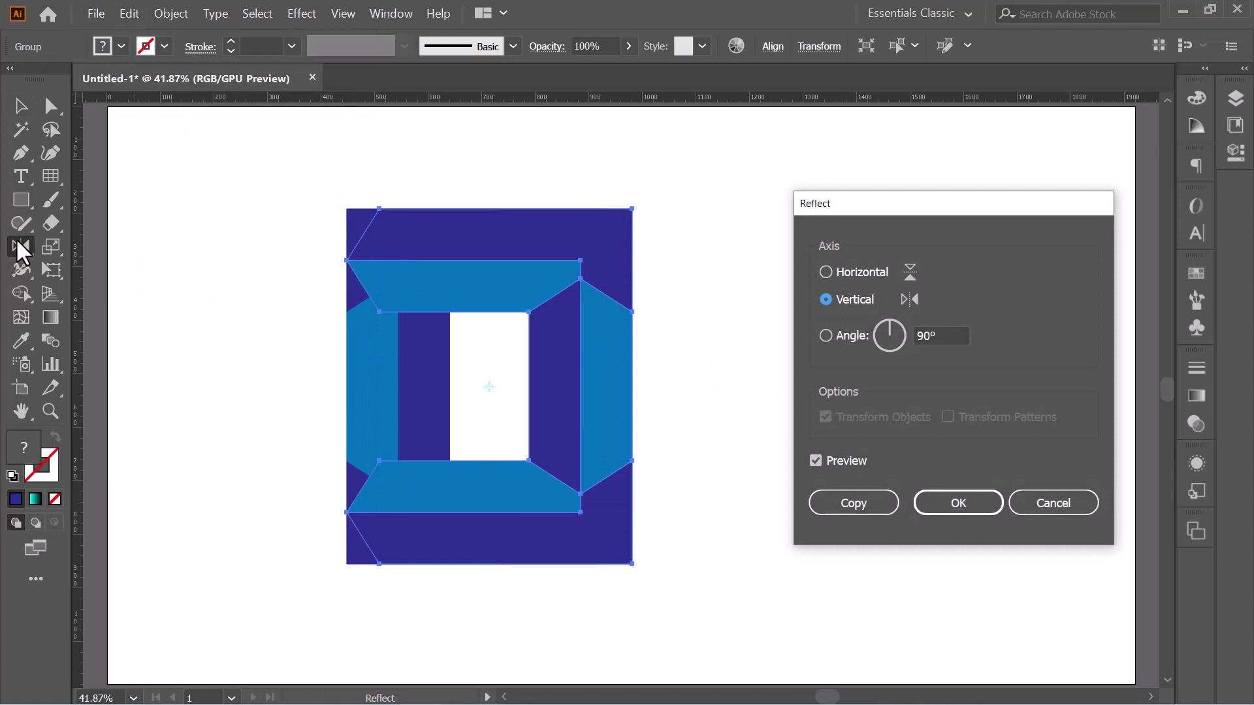
left_click(982, 516)
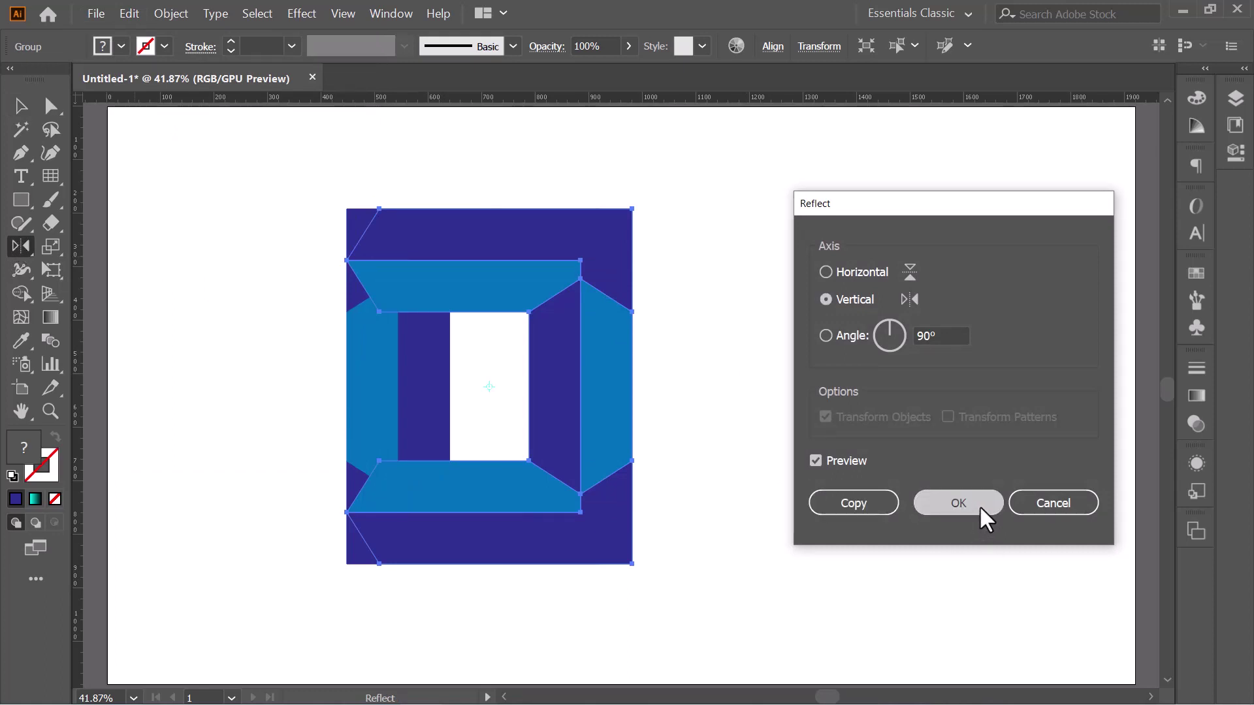
key("v")
mouse_move(543, 261)
left_mouse_down()
mouse_move(1013, 272)
mouse_move(604, 259)
left_mouse_up()
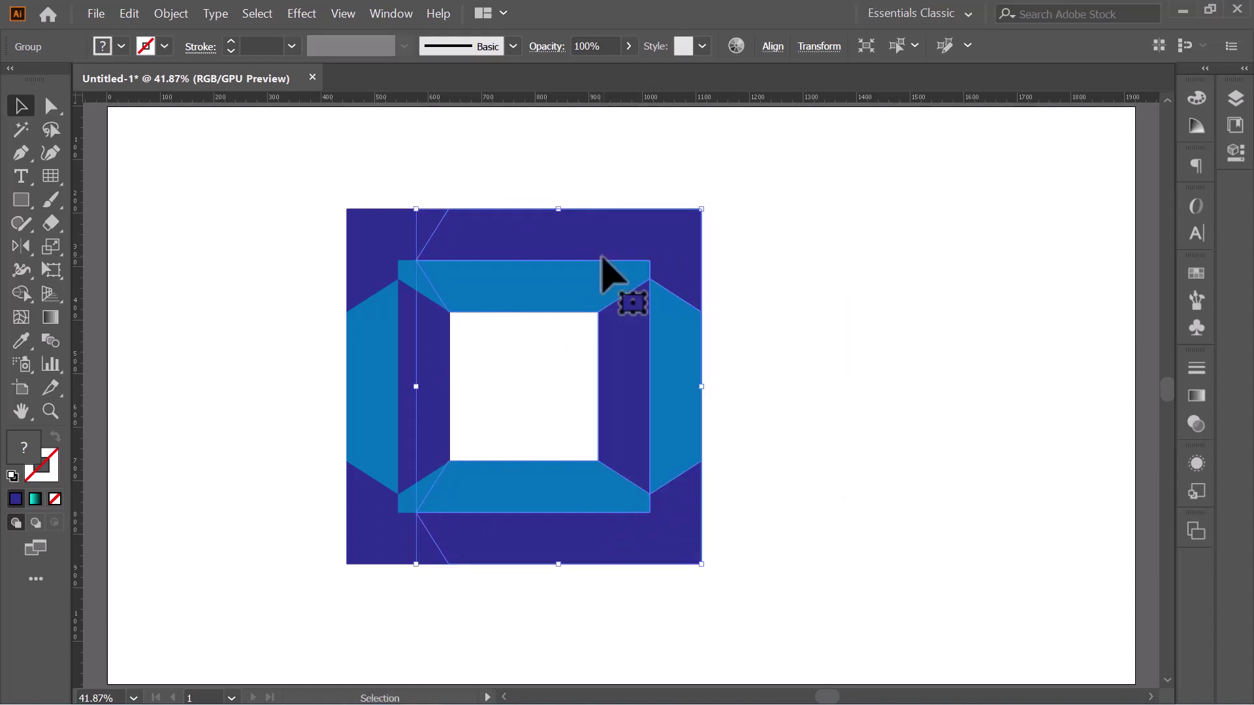
left_click(841, 227)
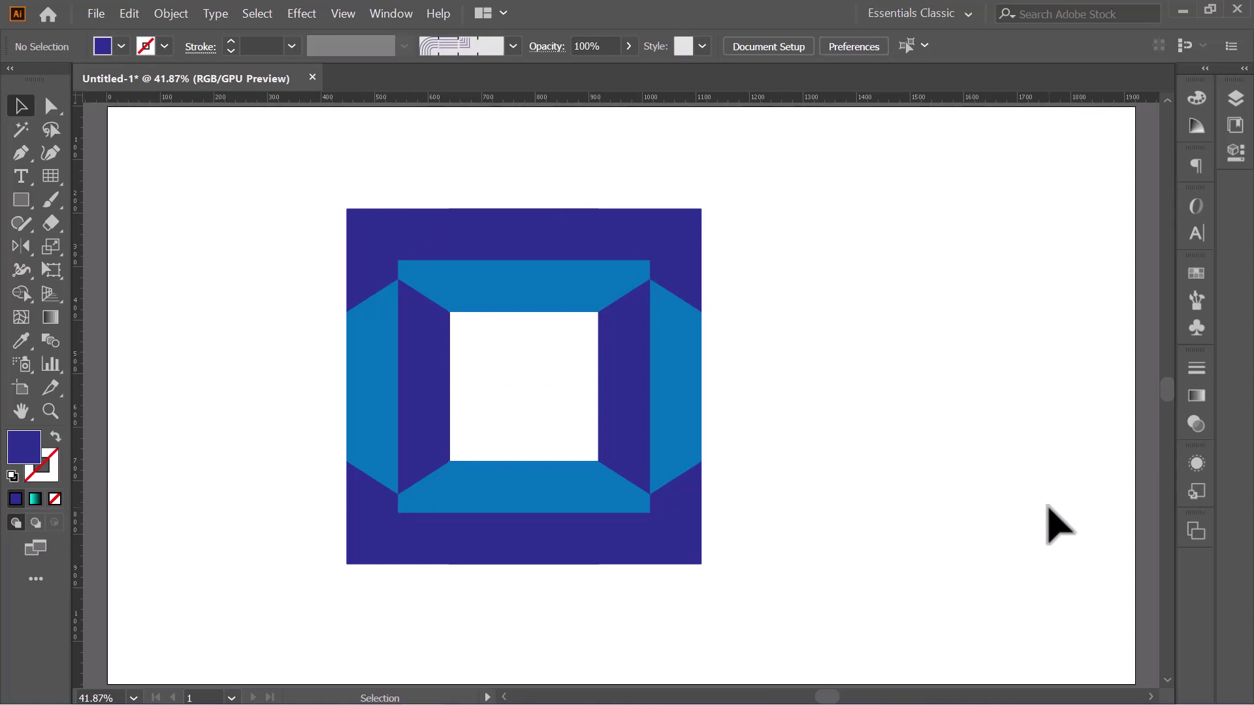
- Fill the inner top and bottom bands dark purple with Shape Builder
left_click_drag(229, 176, 797, 575)
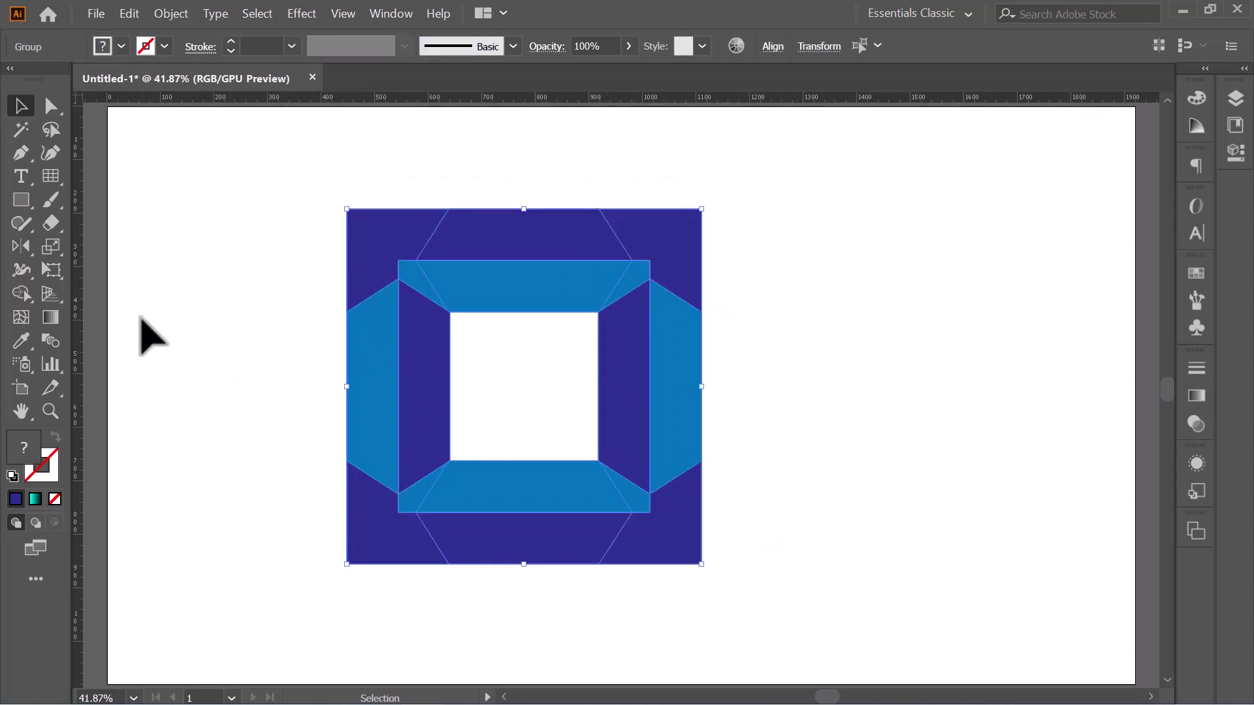
left_click(20, 292)
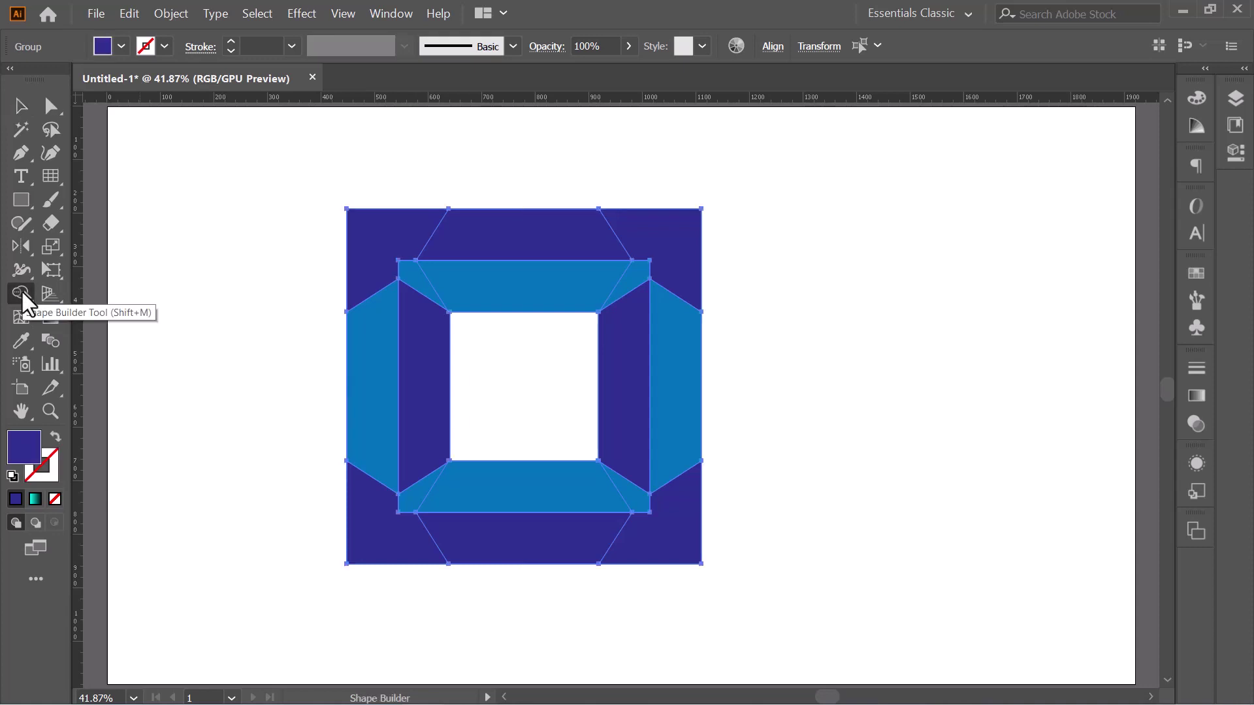
left_click(516, 287)
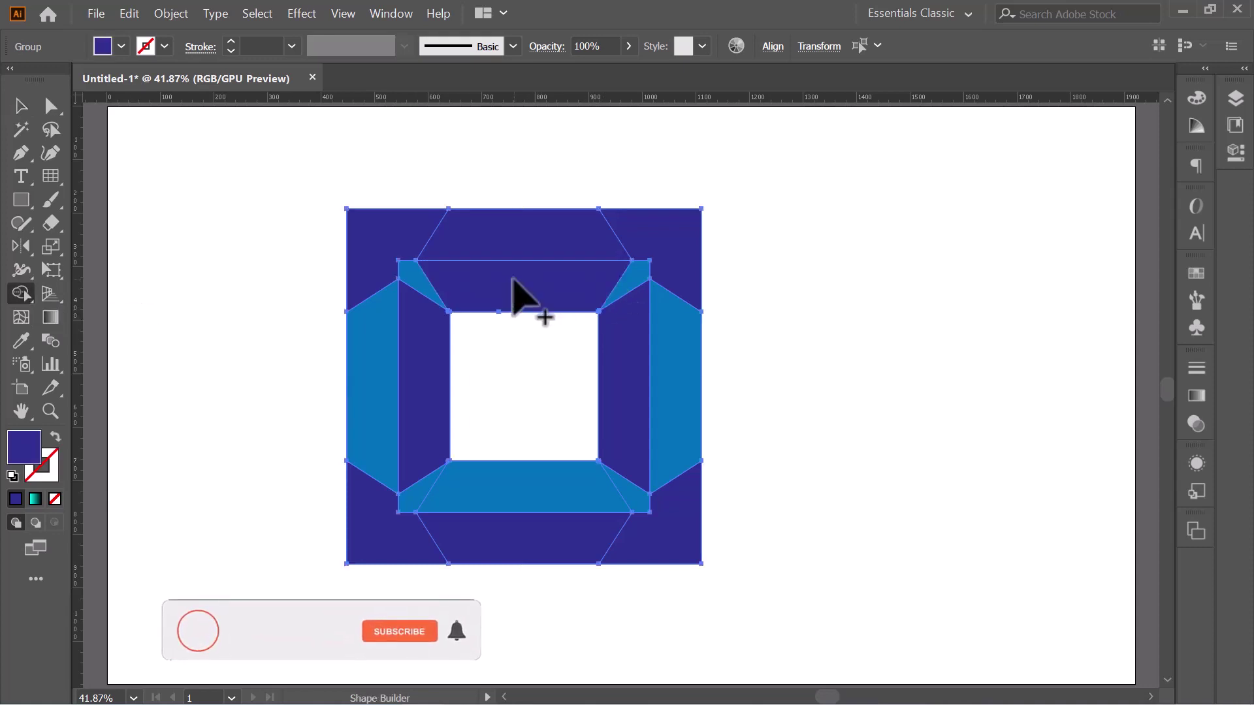
left_click(527, 503)
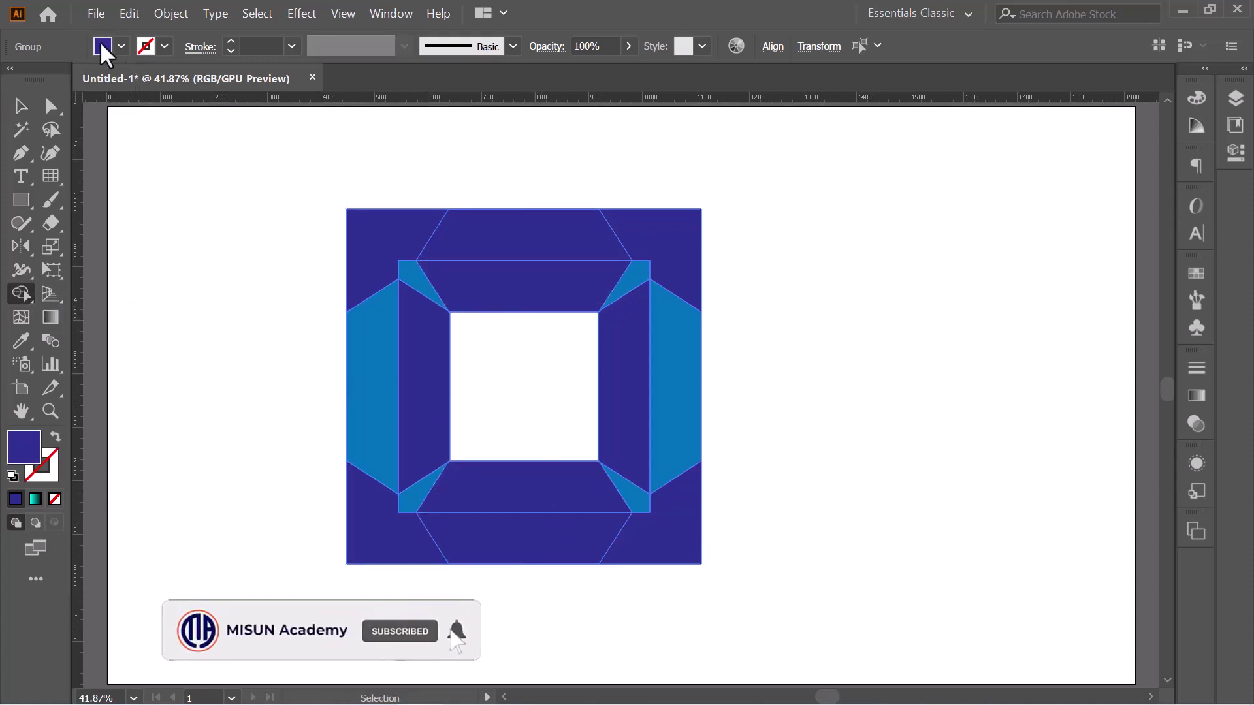
- Fill the outer top and bottom flaps light blue
left_click(121, 46)
left_click(151, 92)
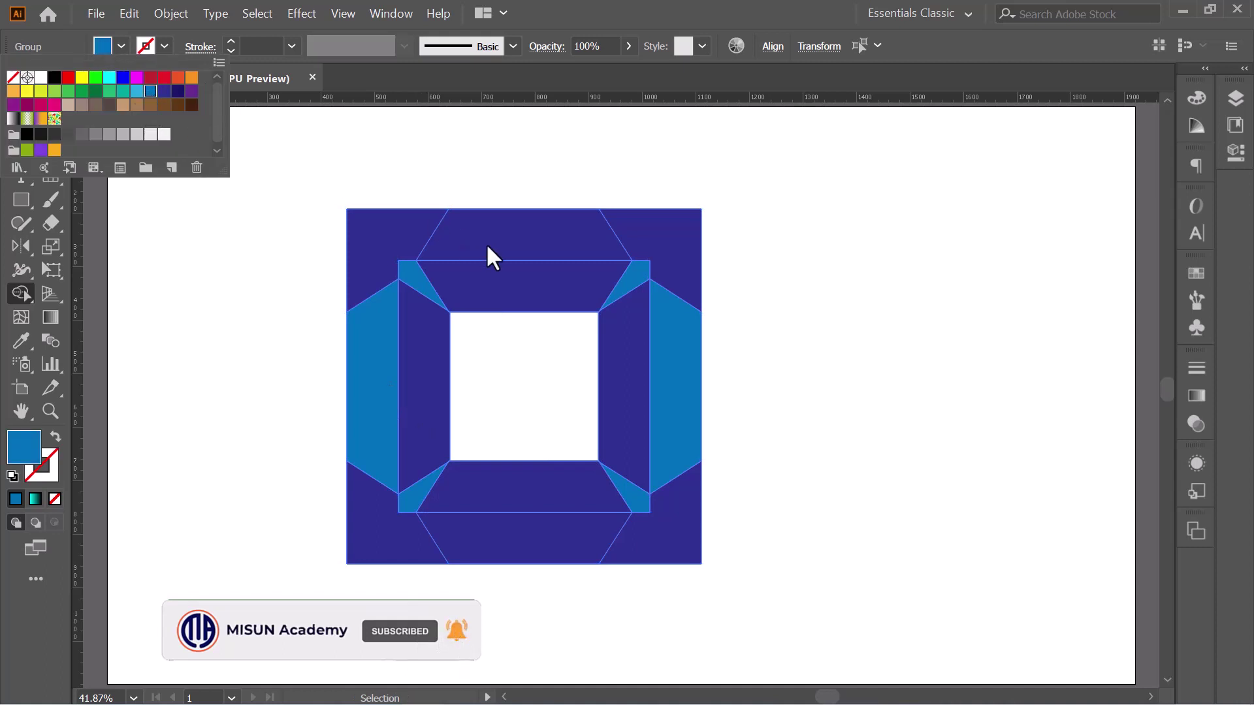
left_click(501, 232)
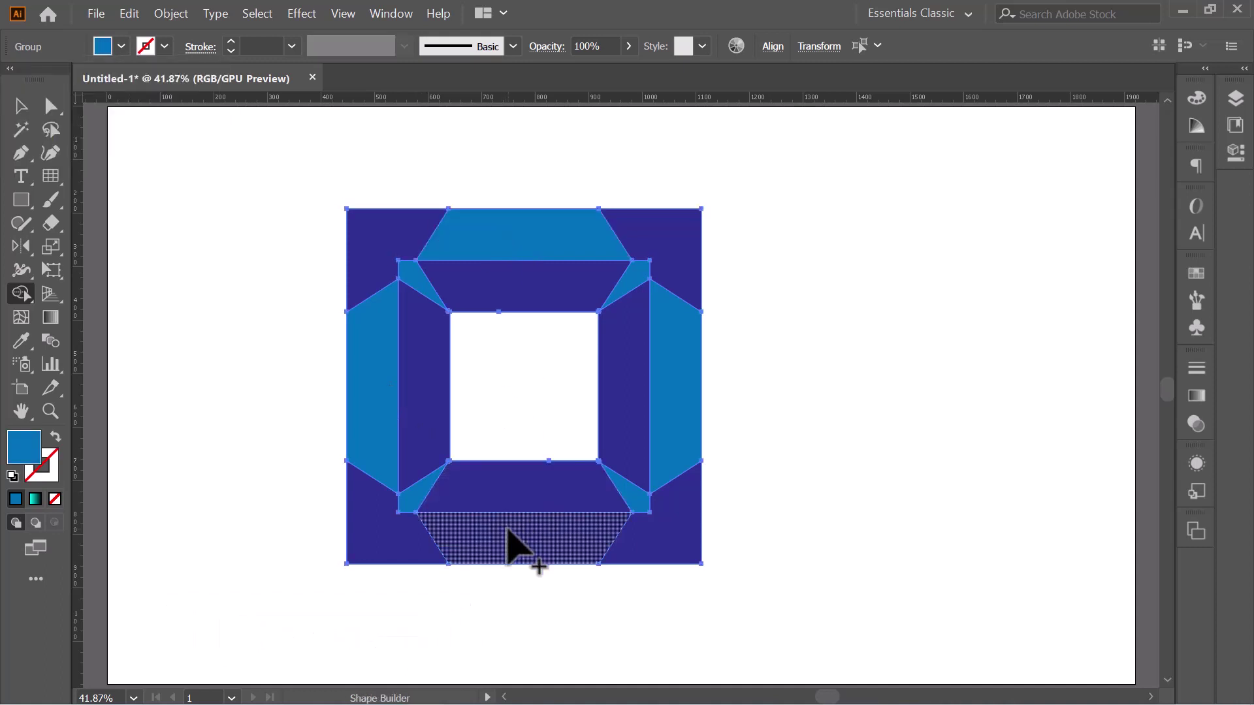
left_click(486, 522)
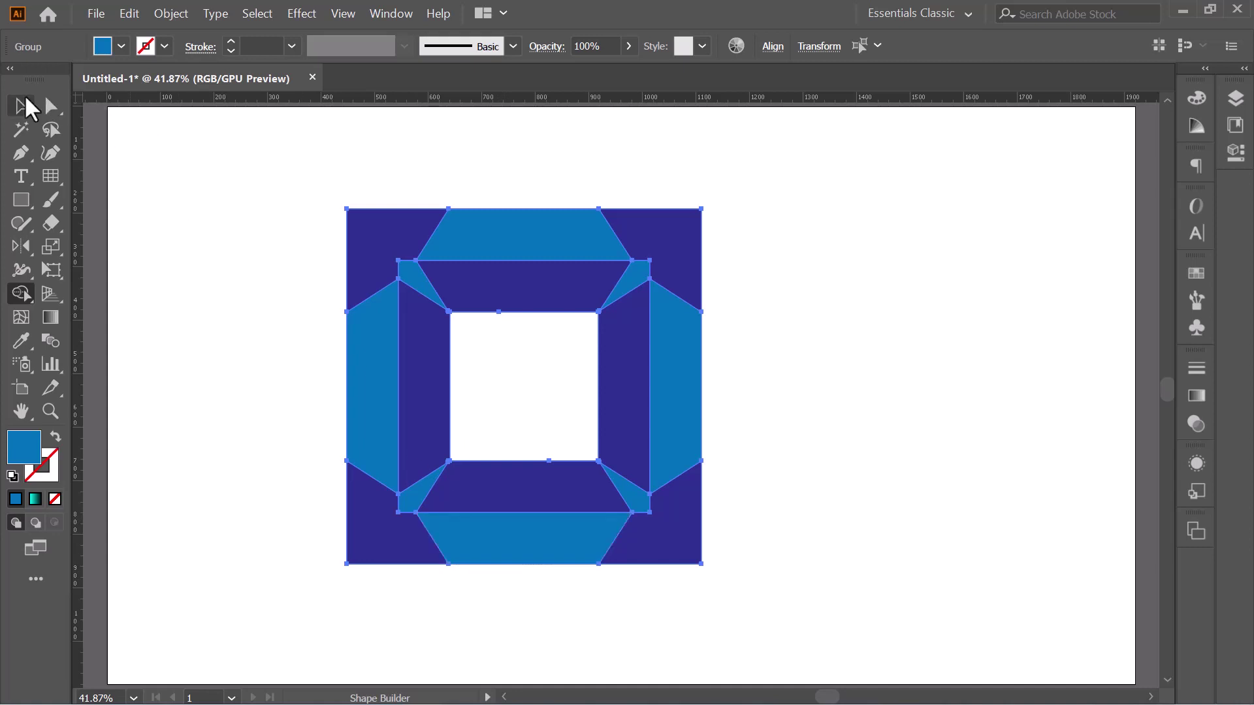
left_click(21, 106)
left_click(219, 287)
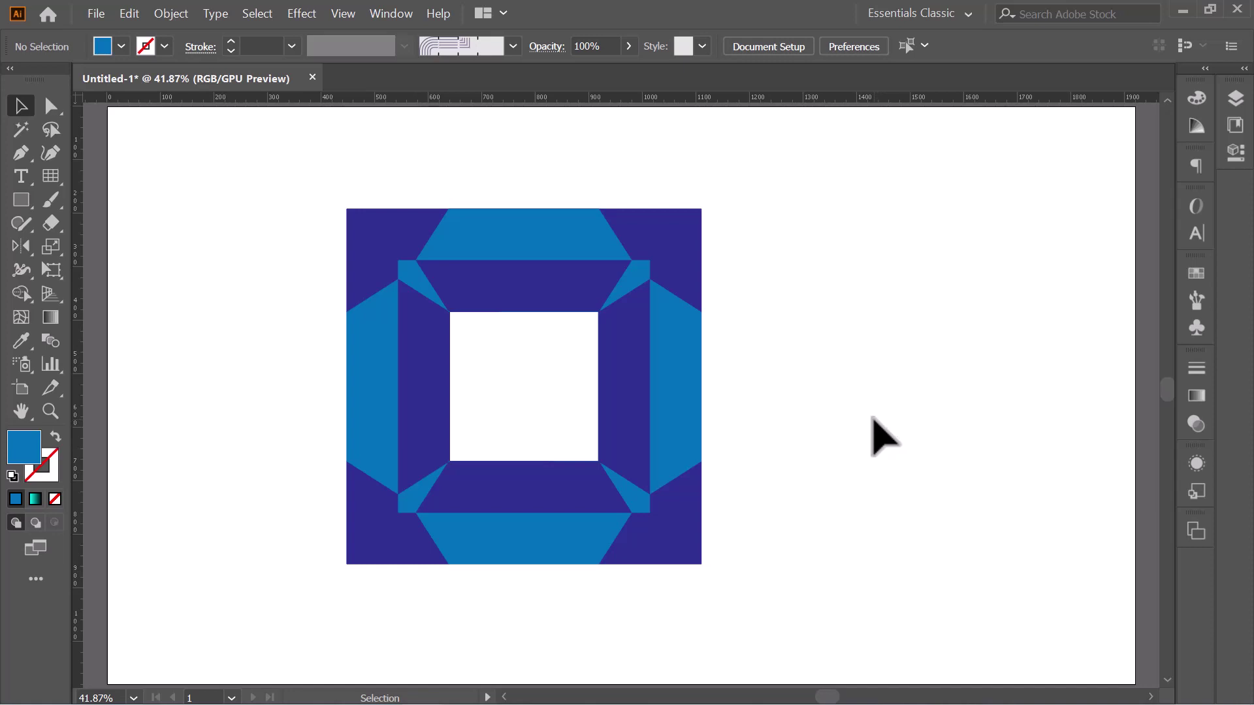
- Ungroup the whole artwork and the top-right grouped parts
left_click(372, 239)
right_click(379, 234)
left_click(449, 351)
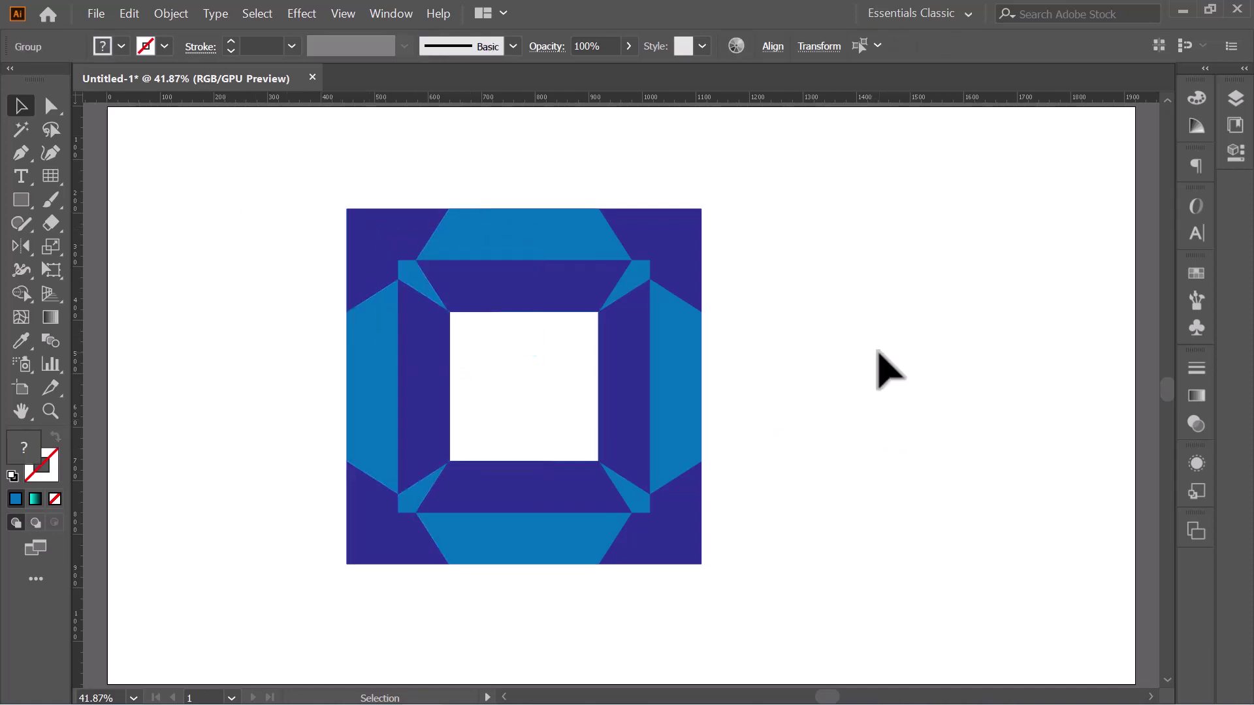
left_click(672, 252)
right_click(671, 244)
left_click(722, 360)
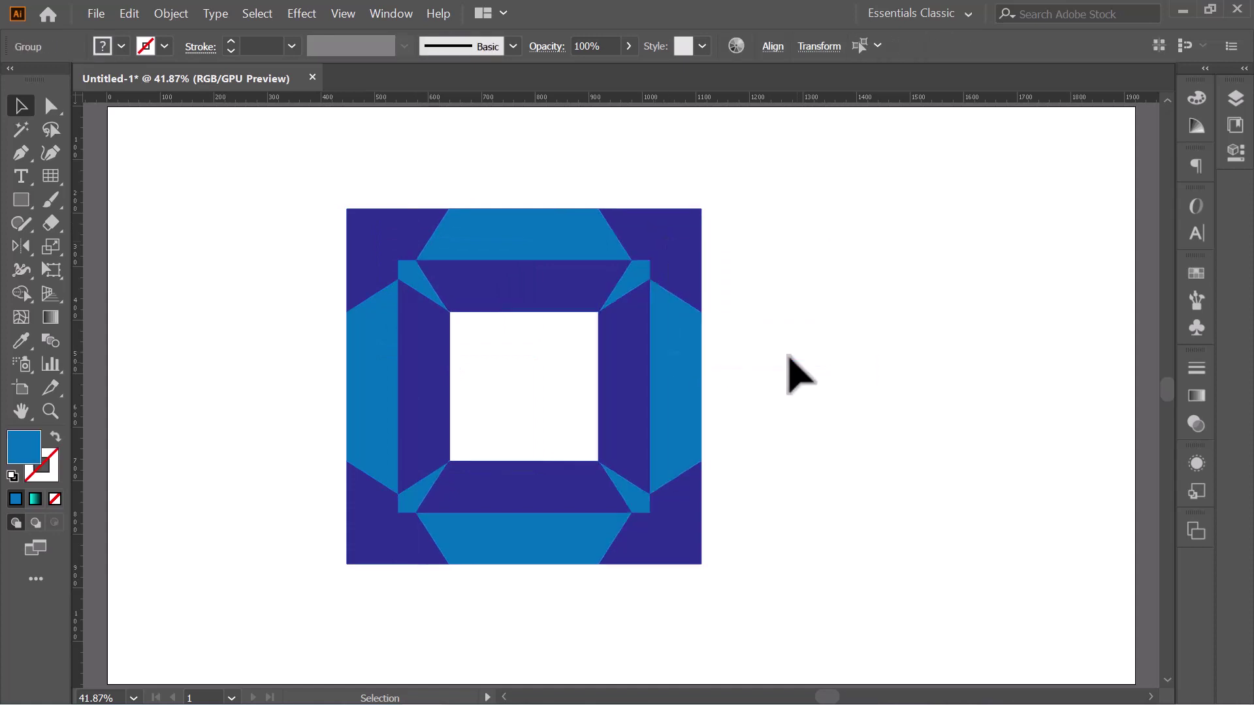
left_click(672, 256)
right_click(666, 241)
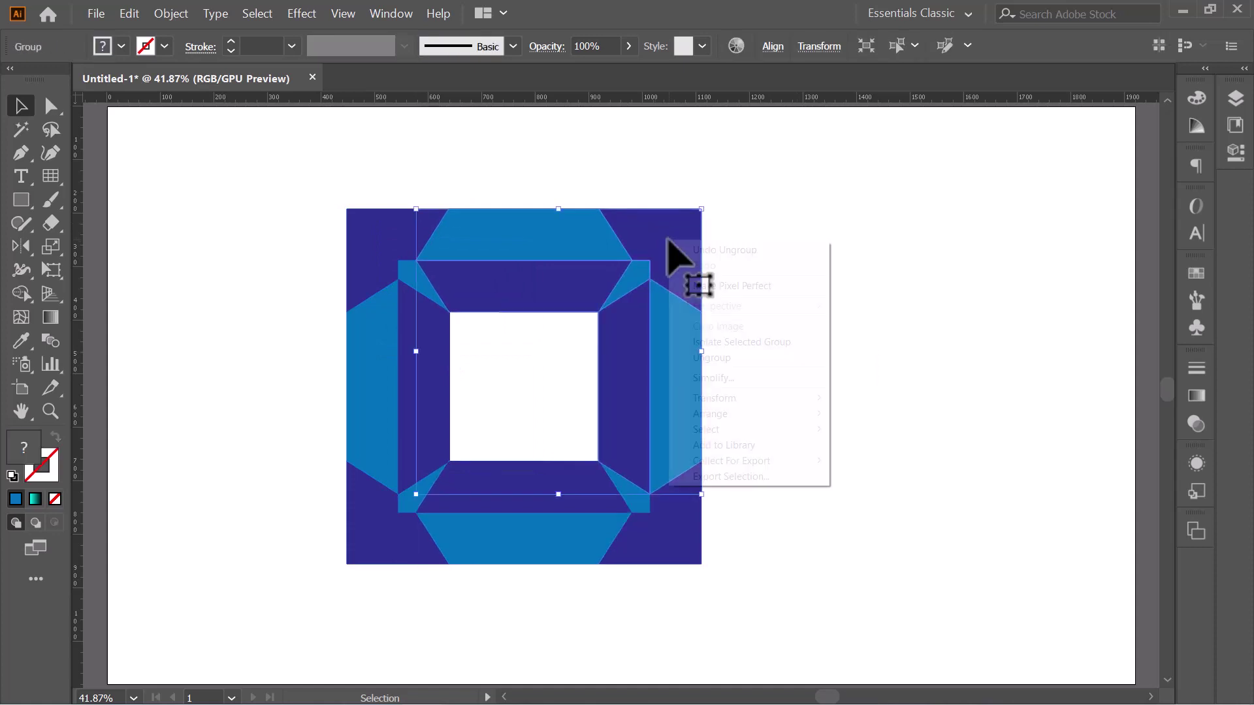
left_click(710, 358)
- Ungroup the bottom, bottom-left and top-left groups of the frame
left_click(651, 515)
right_click(661, 518)
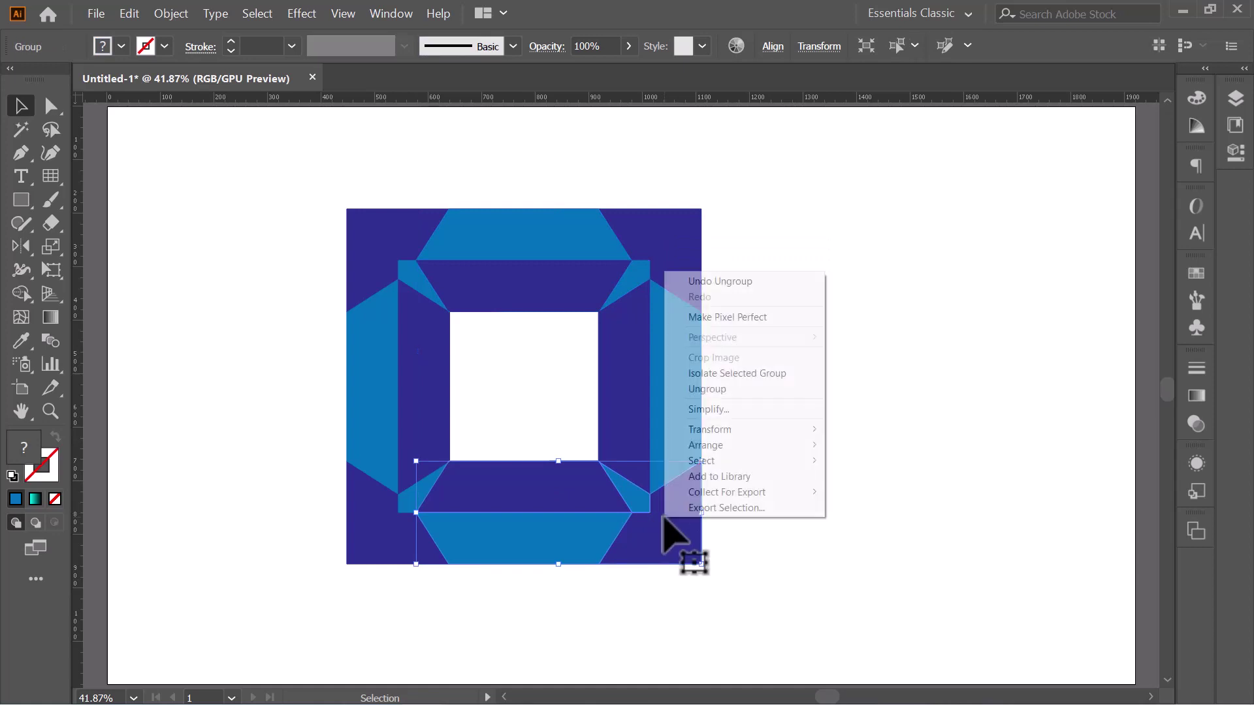
left_click(710, 392)
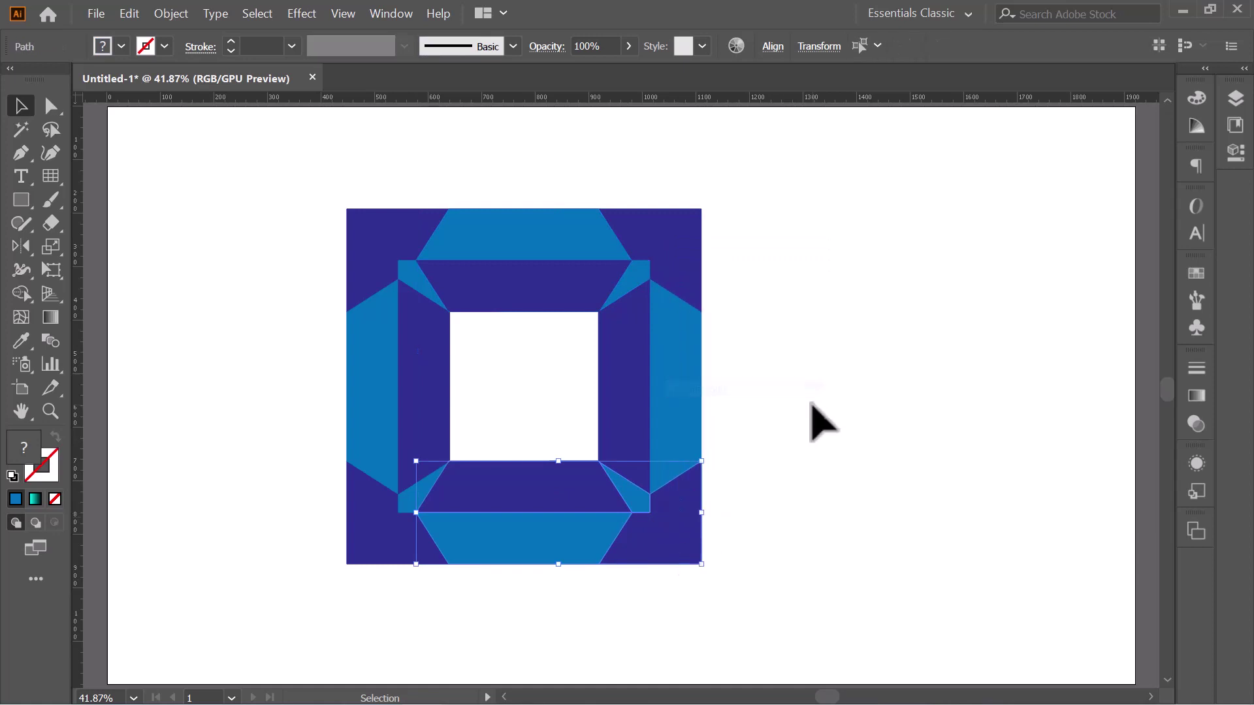
left_click(378, 540)
right_click(378, 540)
left_click(414, 400)
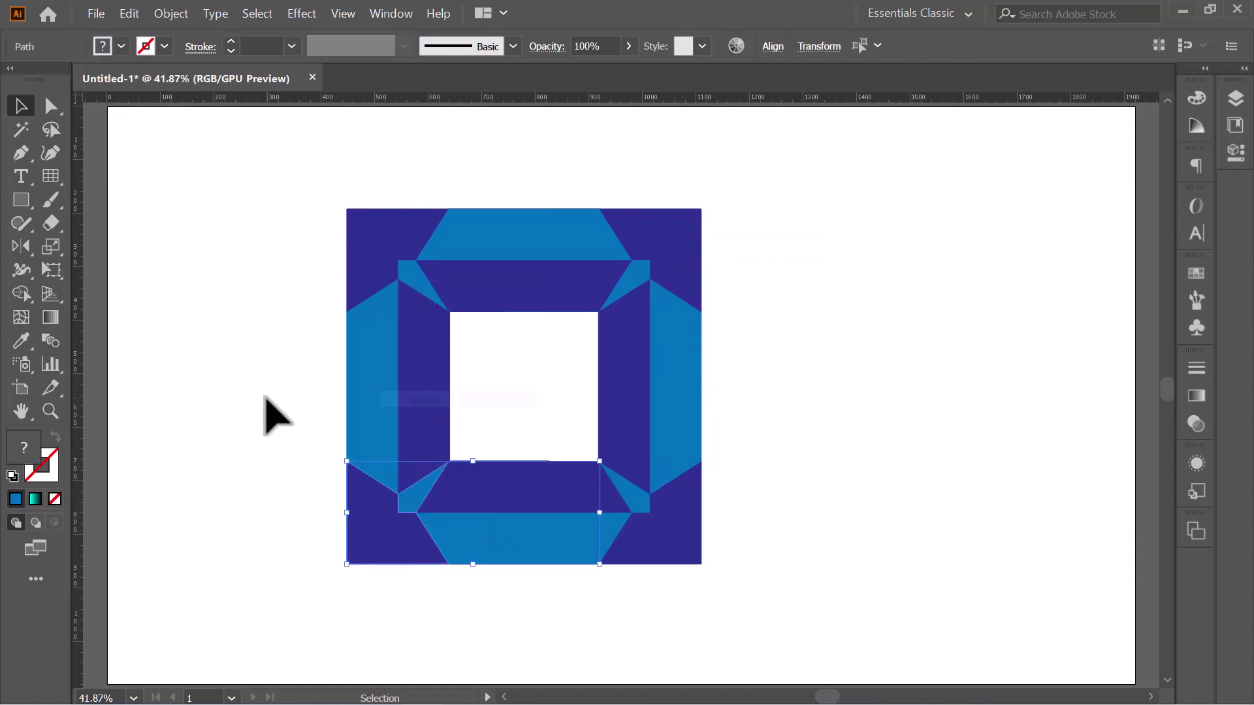
left_click(266, 414)
left_click(370, 216)
right_click(371, 216)
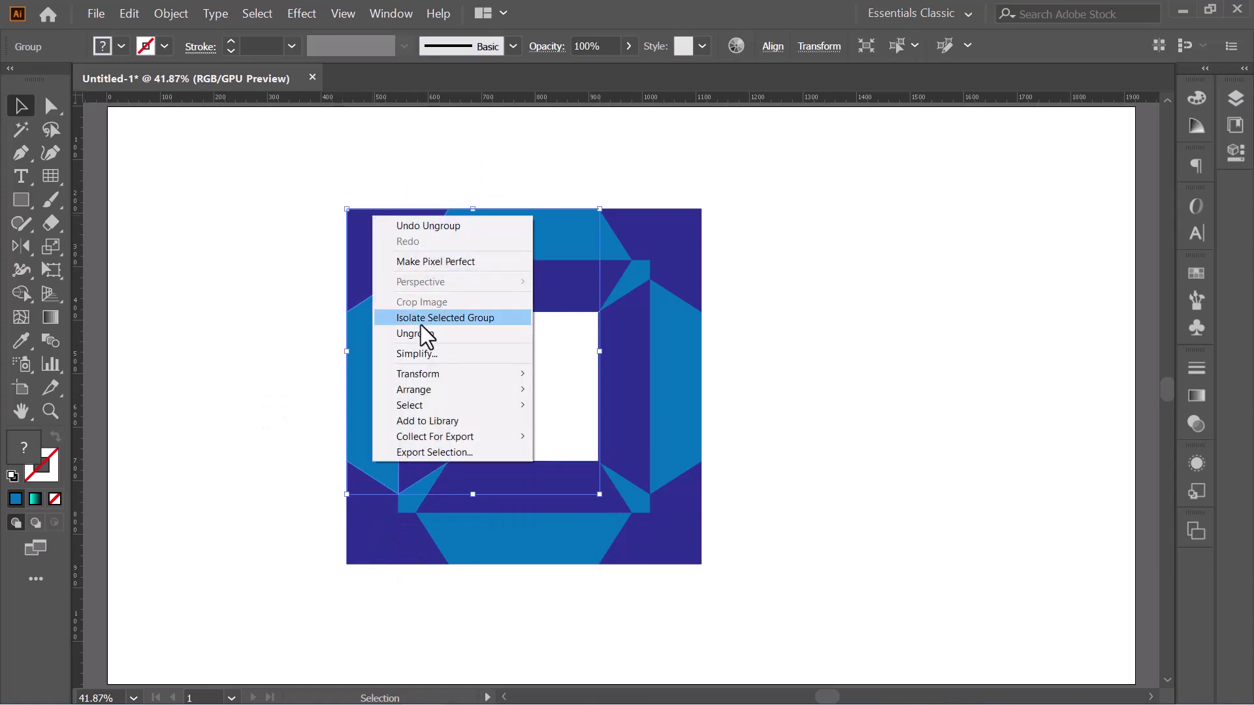
left_click(419, 326)
- Delete the four dark purple outer corner pieces
left_click(378, 238)
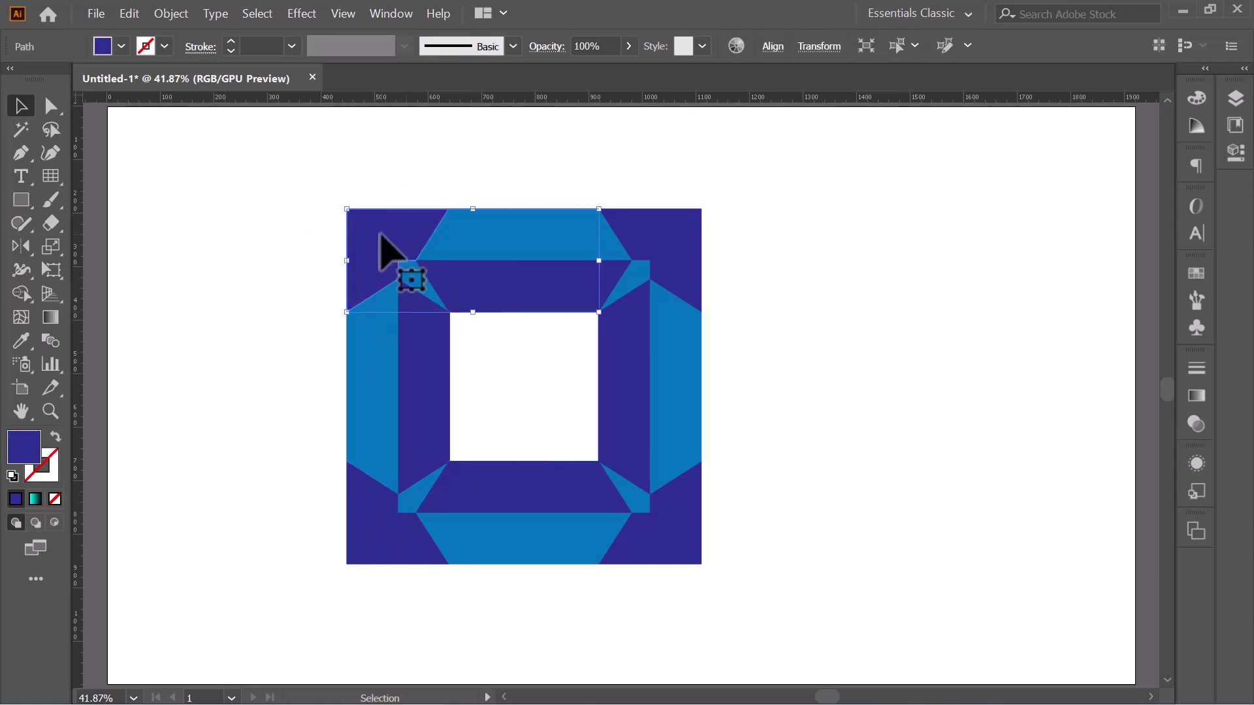
key("Delete")
left_click(679, 256)
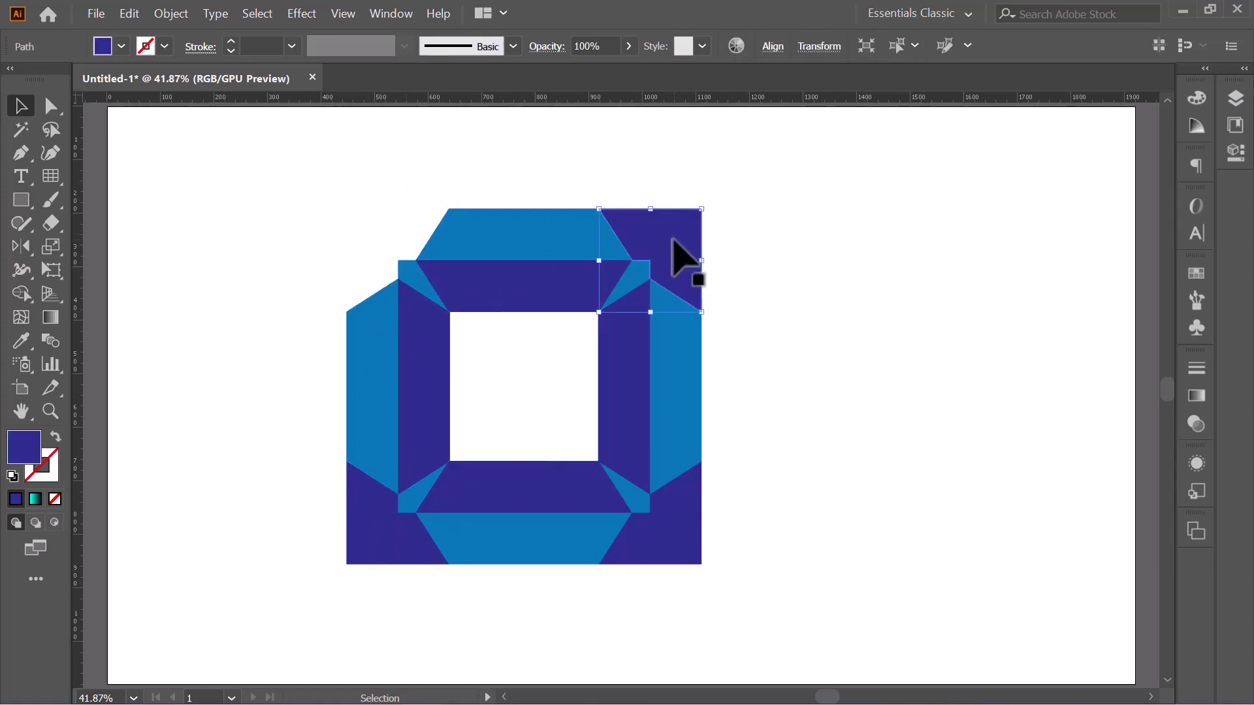
key("Delete")
left_click(692, 486)
key("Delete")
left_click(383, 560)
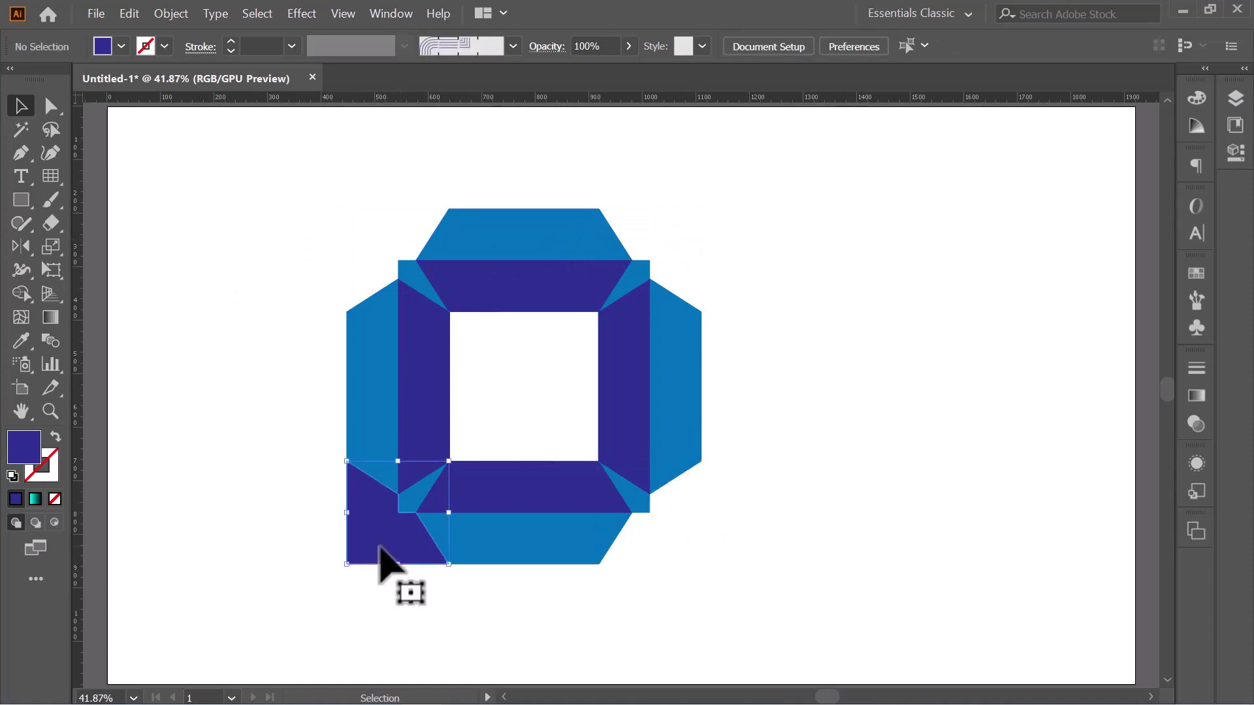
key("Delete")
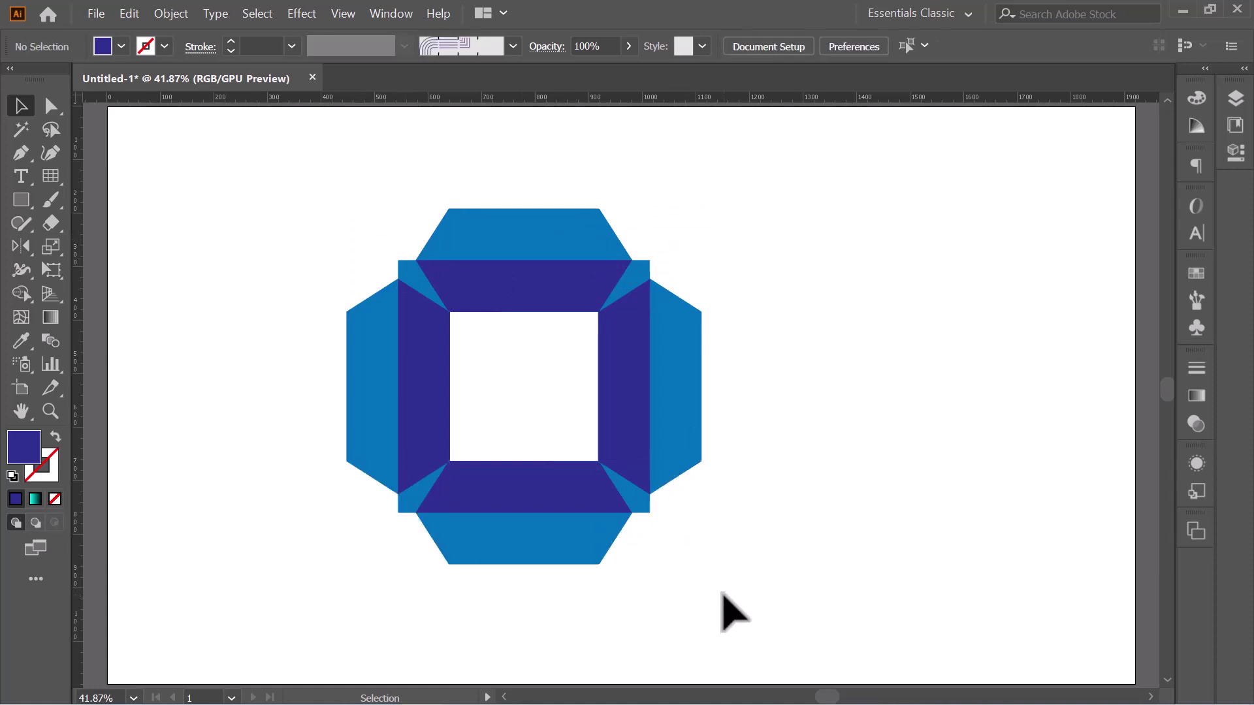
left_click(541, 252)
- Select all four light blue flaps and round their outer corners to about 37.62 px
left_click(378, 392, "shift")
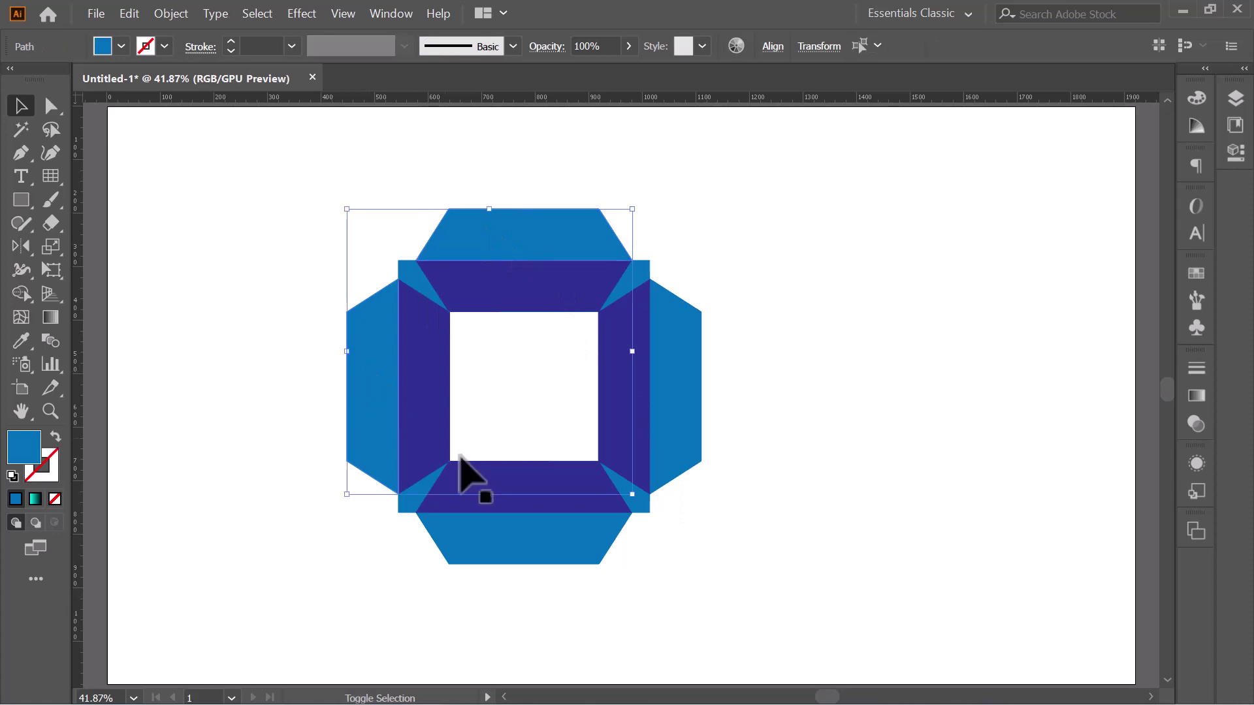
left_click(513, 551, "shift")
left_click(681, 395, "shift")
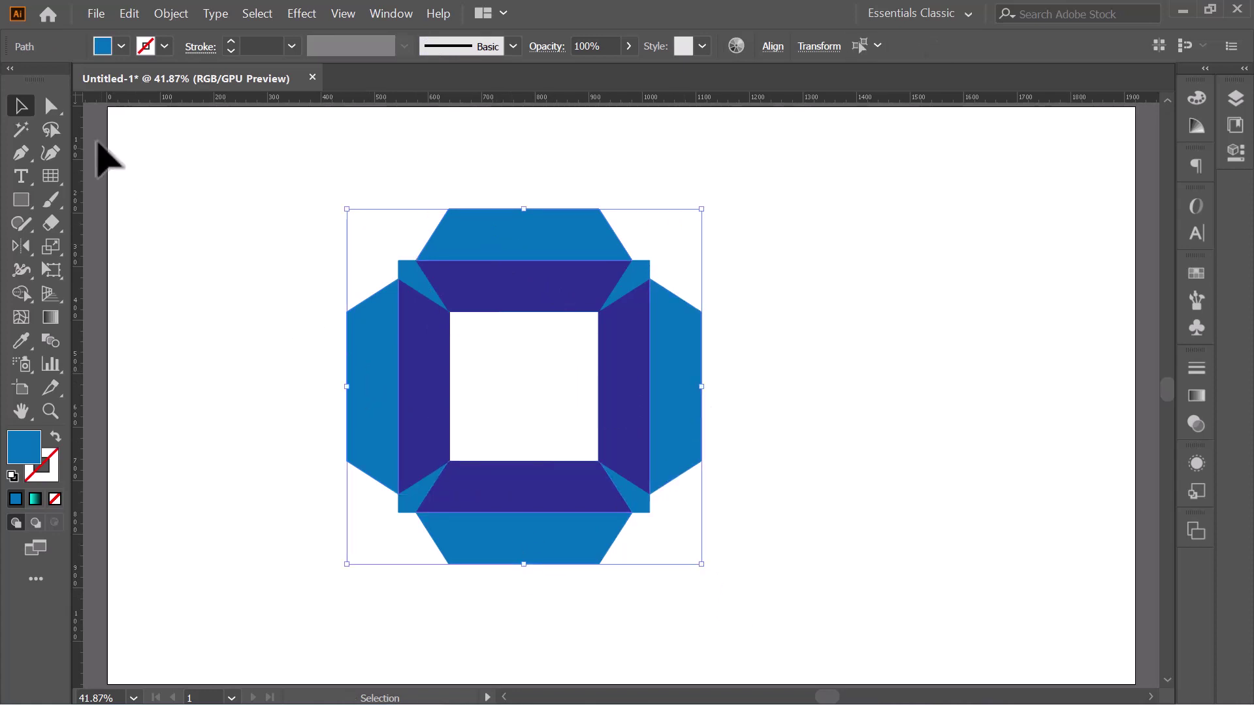
left_click(51, 107)
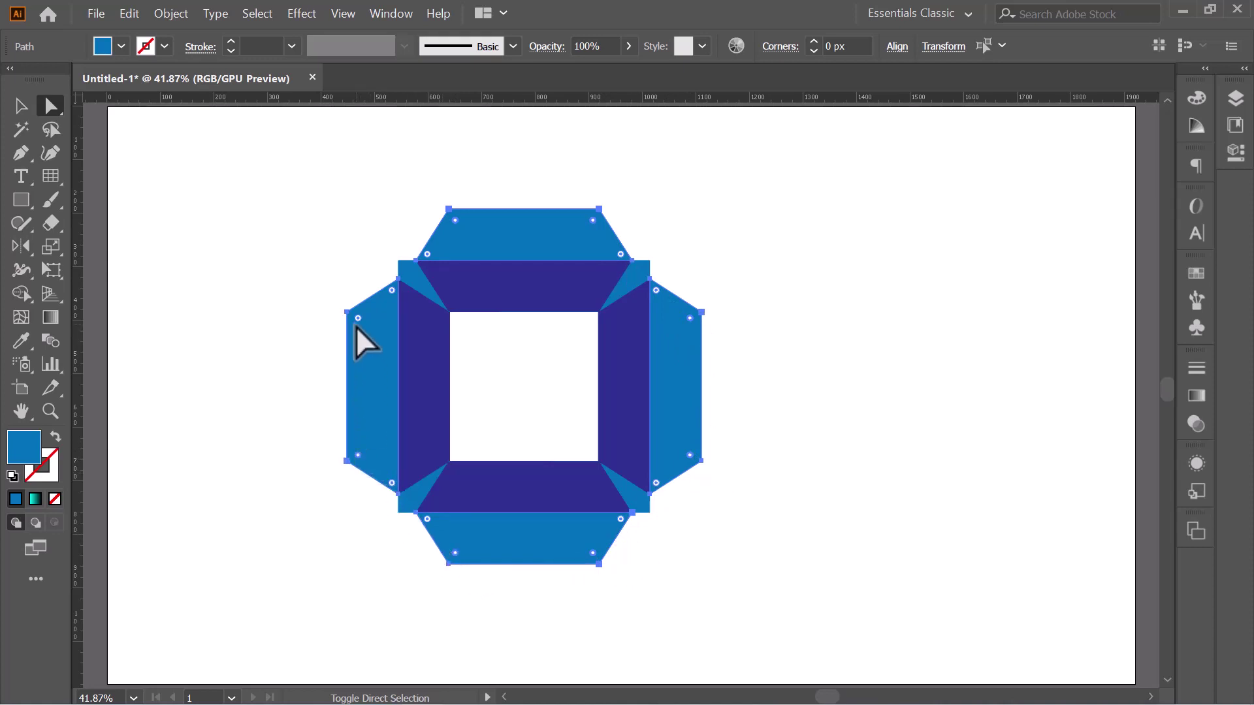
left_click_drag(359, 321, 369, 320)
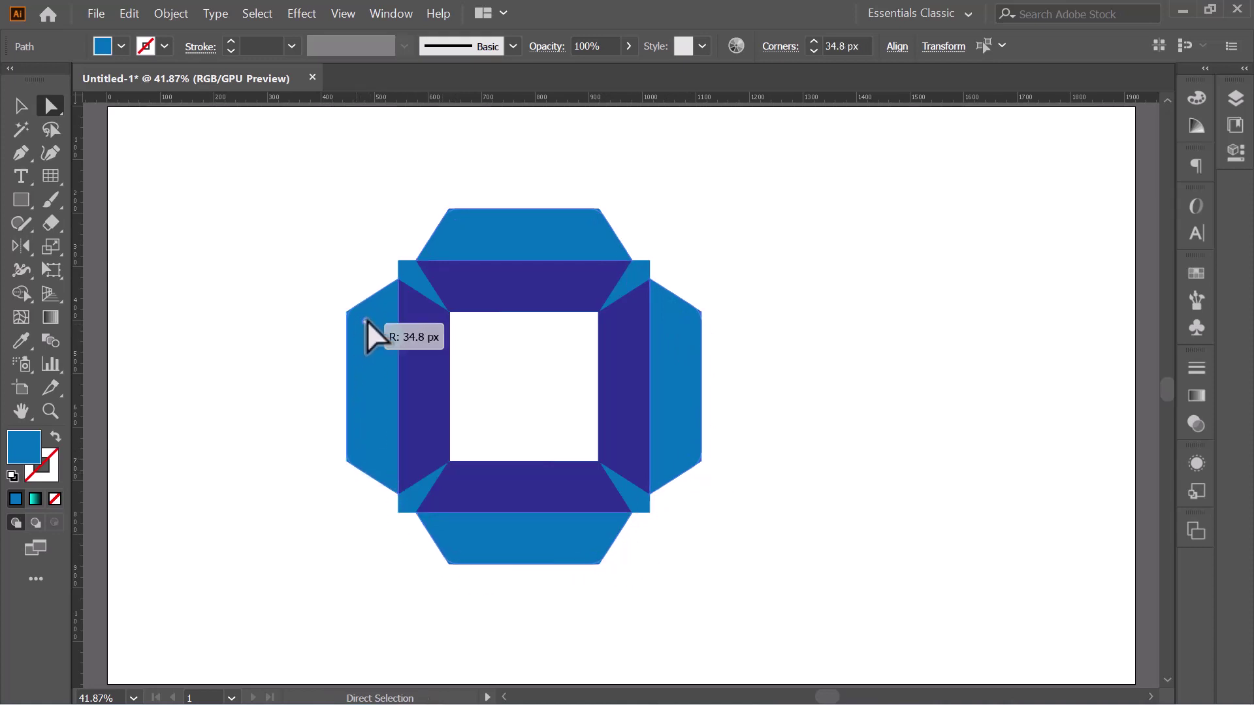
left_click(25, 112)
left_click(257, 331)
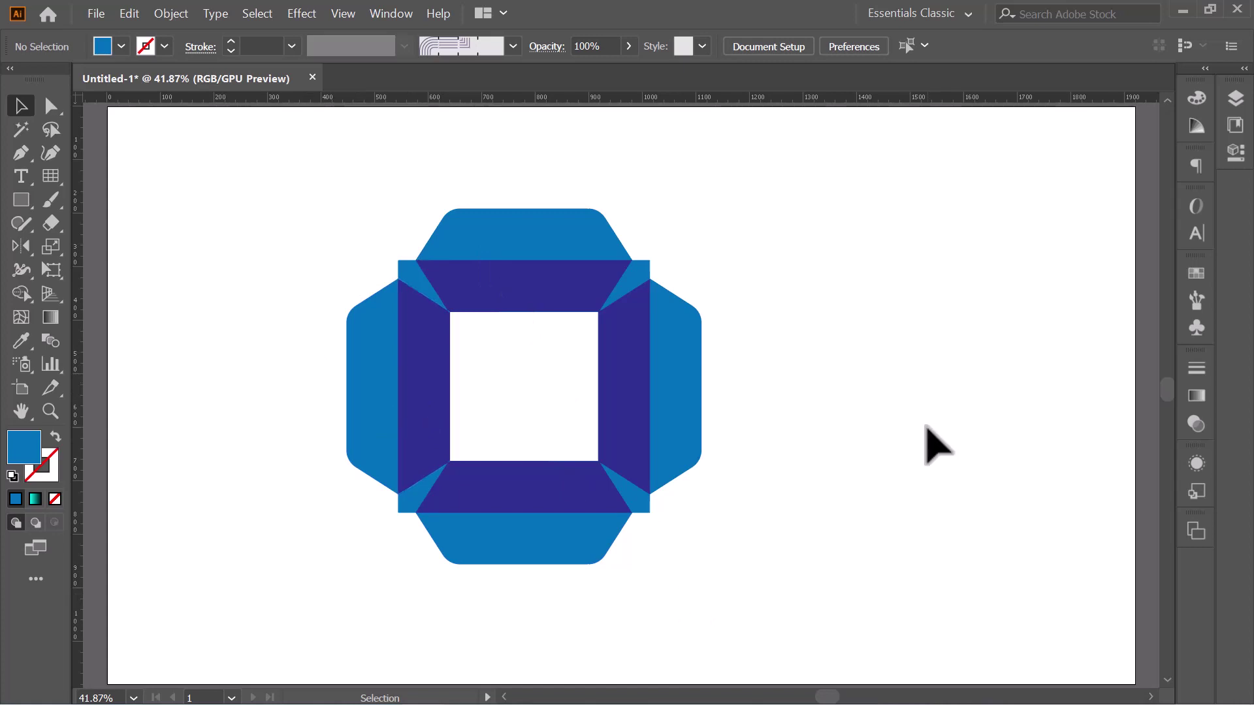
- Marquee-select the entire finished frame artwork
left_click_drag(222, 172, 826, 578)
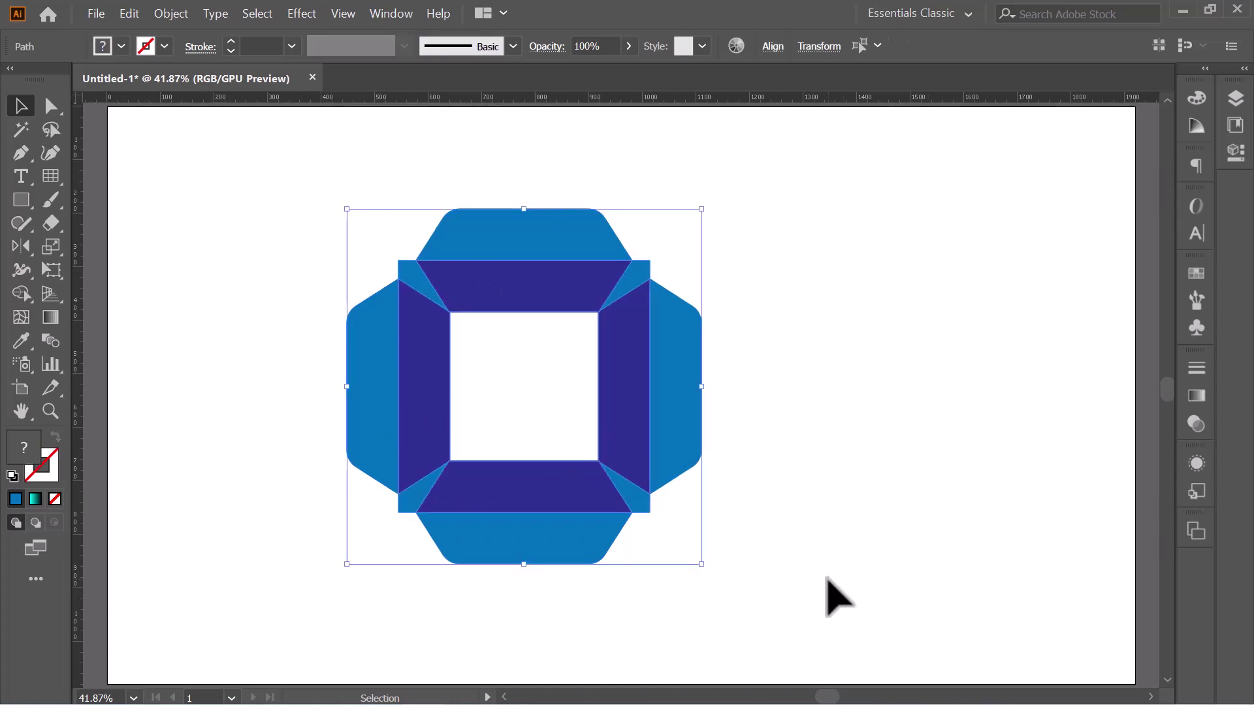